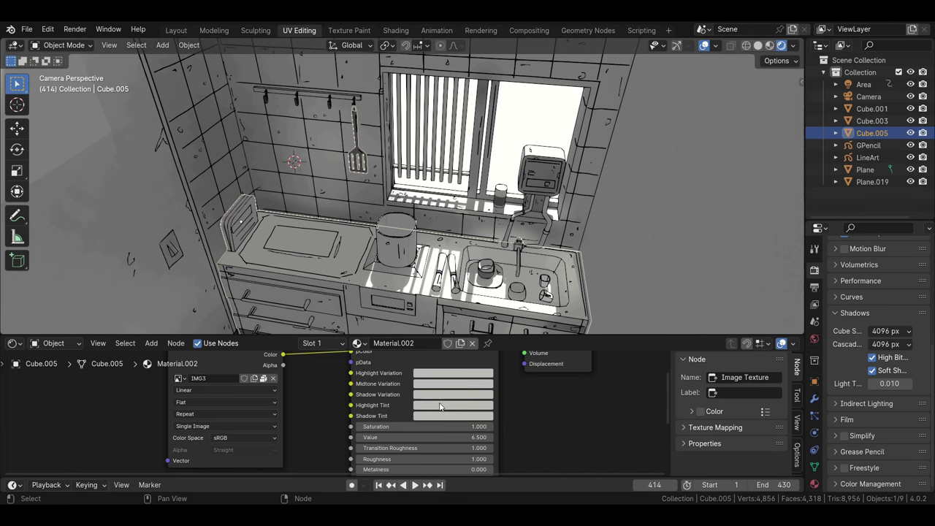
# Give the counter Cube.005 a deep red highlight tint and raise its saturation to 1.700.
pyautogui.click(443, 406)
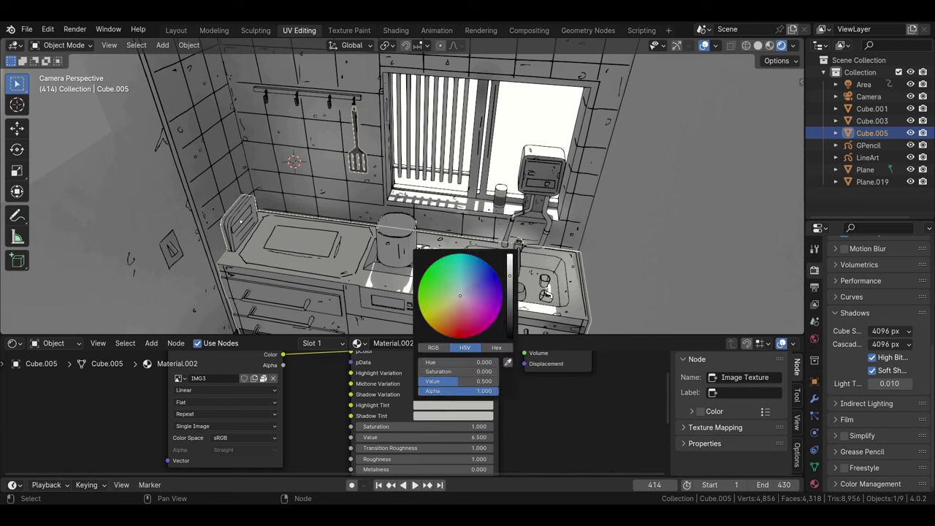
pyautogui.click(449, 335)
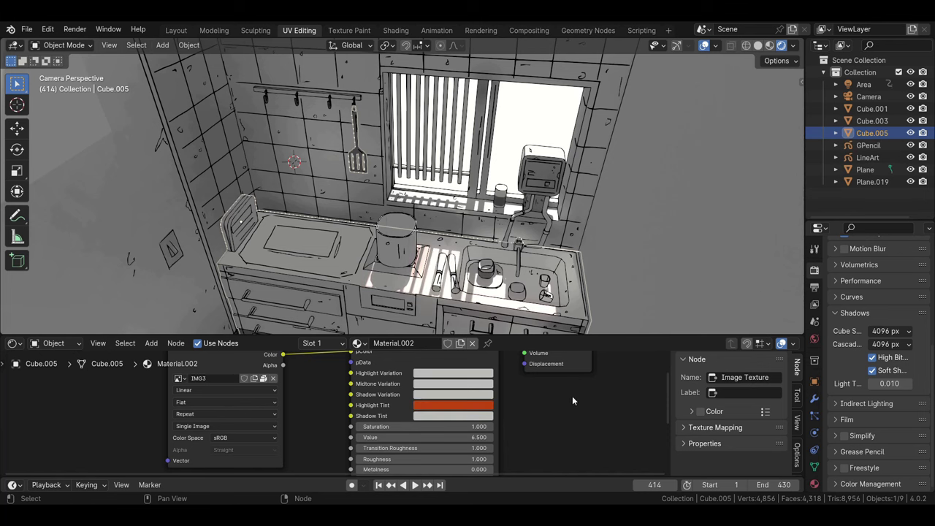
pyautogui.click(470, 406)
pyautogui.click(457, 338)
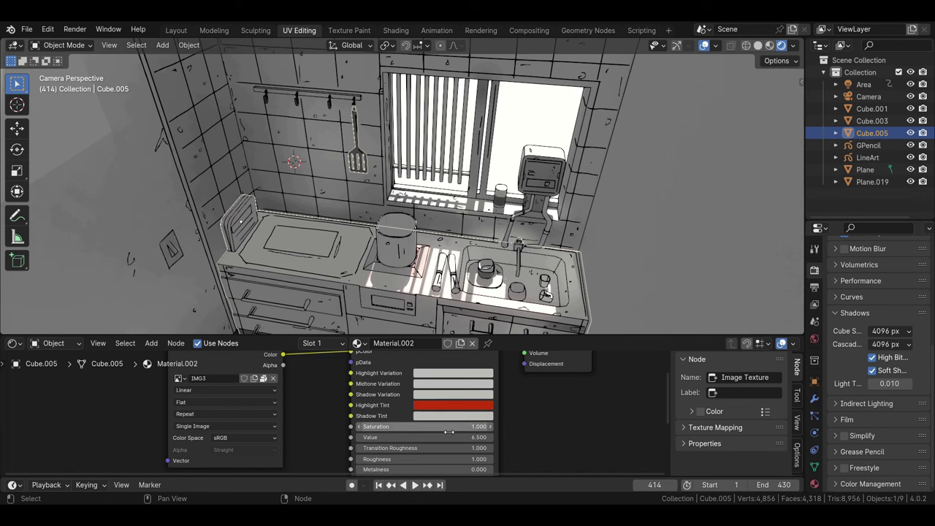
pyautogui.moveTo(423, 427); pyautogui.dragTo(460, 427)
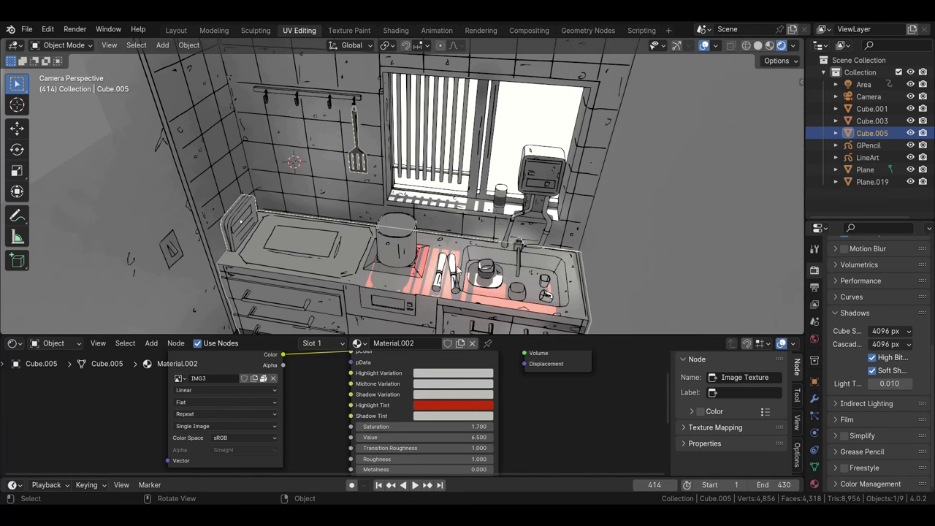
# Select Cube.003 and make its highlight tint red.
pyautogui.click(451, 275)
pyautogui.click(409, 252)
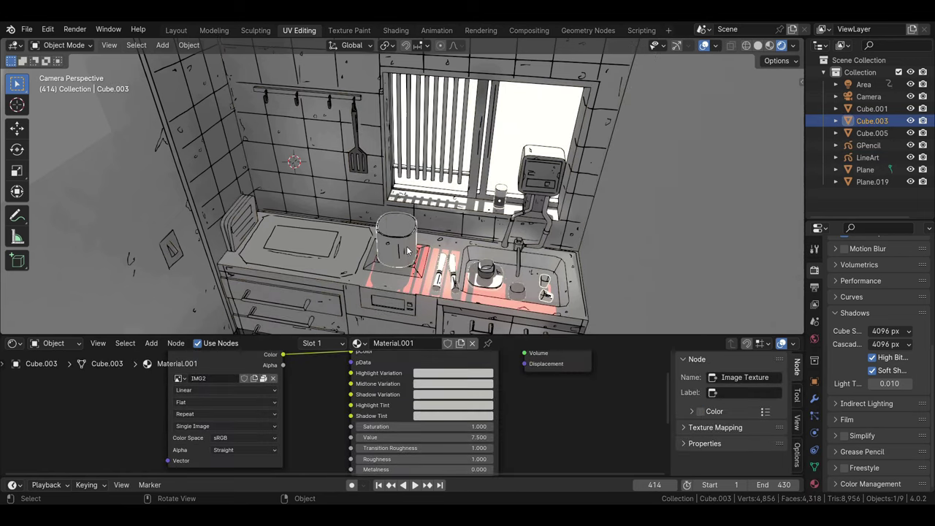
pyautogui.click(439, 409)
pyautogui.click(455, 335)
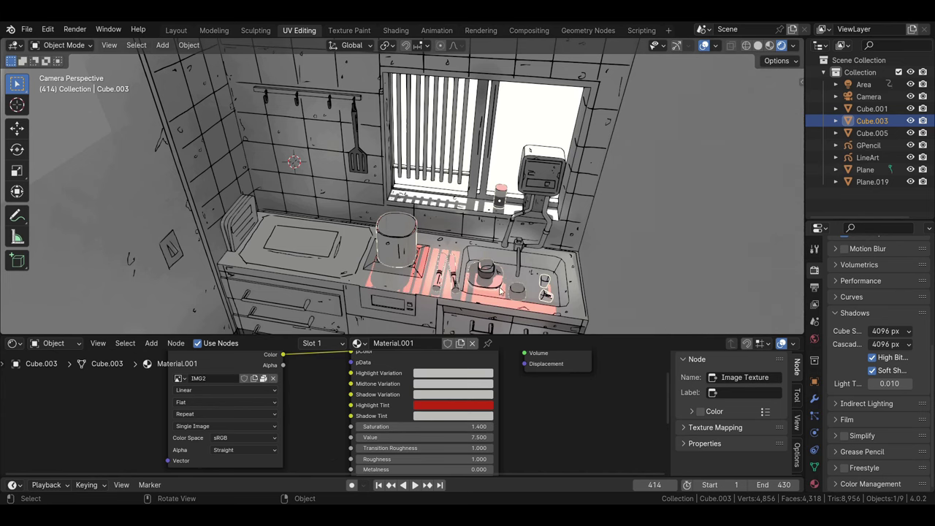
# Give Cube.001 a red highlight tint with saturation settled at 1.800.
pyautogui.click(533, 159)
pyautogui.click(543, 156)
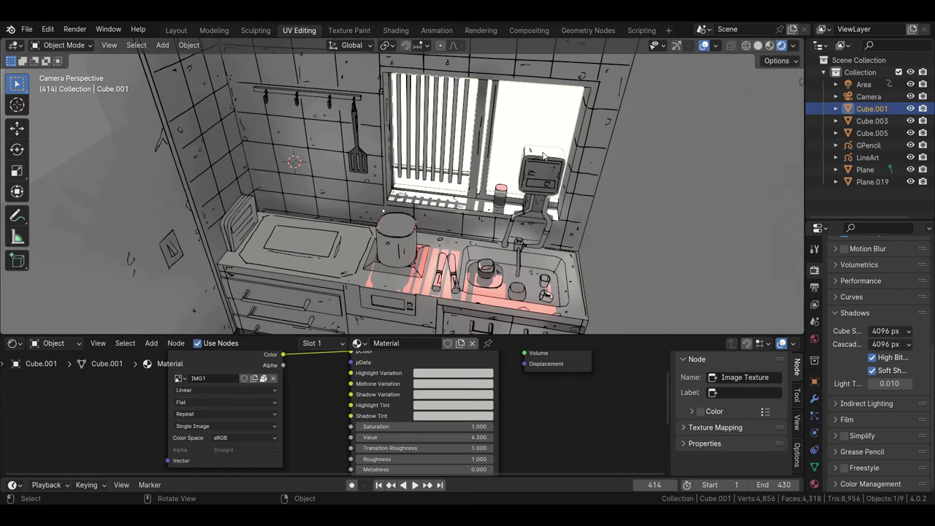
pyautogui.click(441, 411)
pyautogui.click(457, 328)
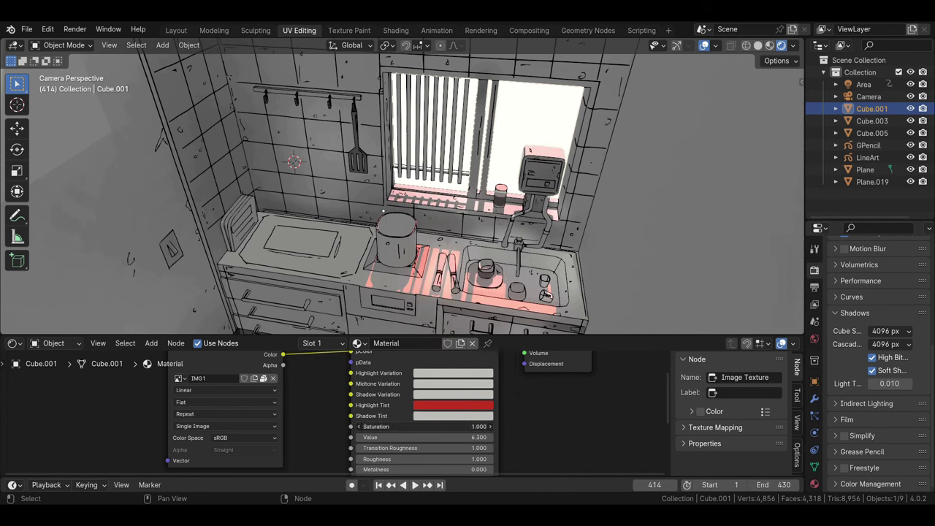
pyautogui.moveTo(424, 426); pyautogui.dragTo(511, 426)
pyautogui.moveTo(453, 426); pyautogui.dragTo(412, 422)
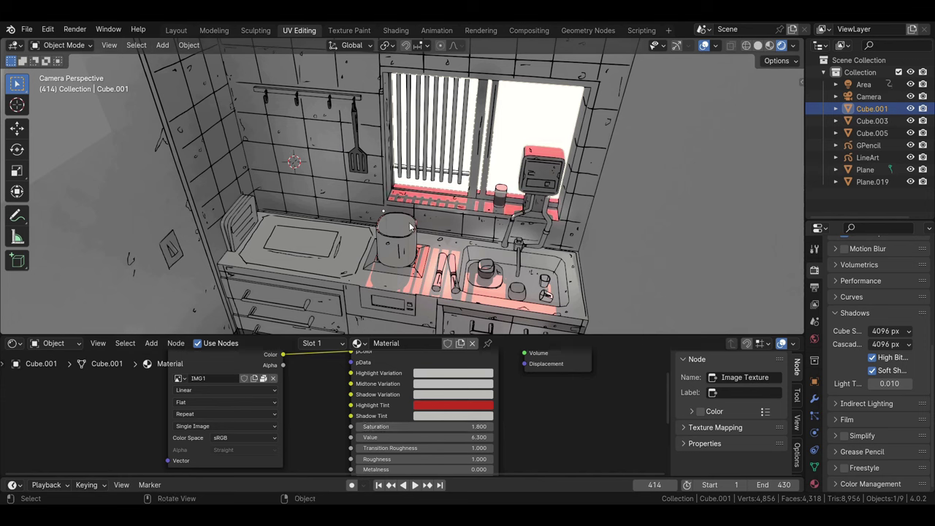
pyautogui.click(510, 152)
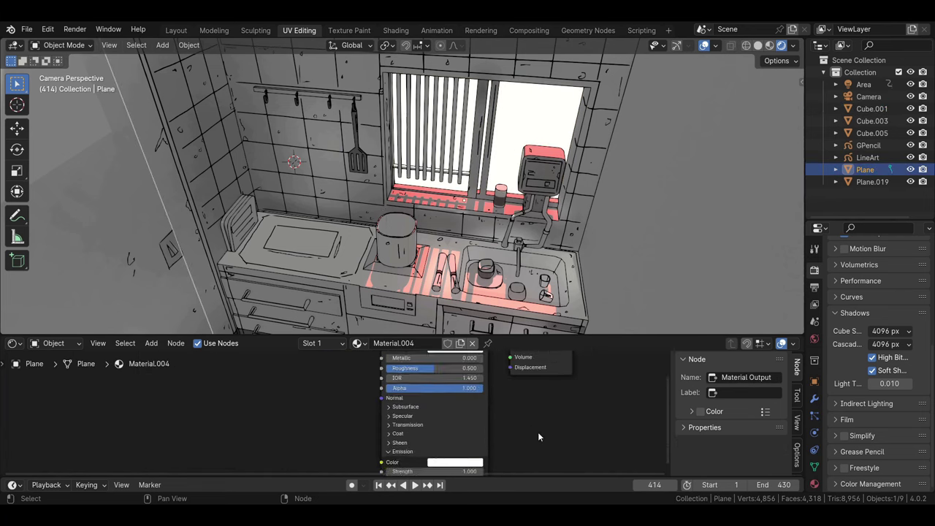
# Turn the Plane's emission colour red and enlarge the 3D view over the node area.
pyautogui.click(451, 412)
pyautogui.click(463, 344)
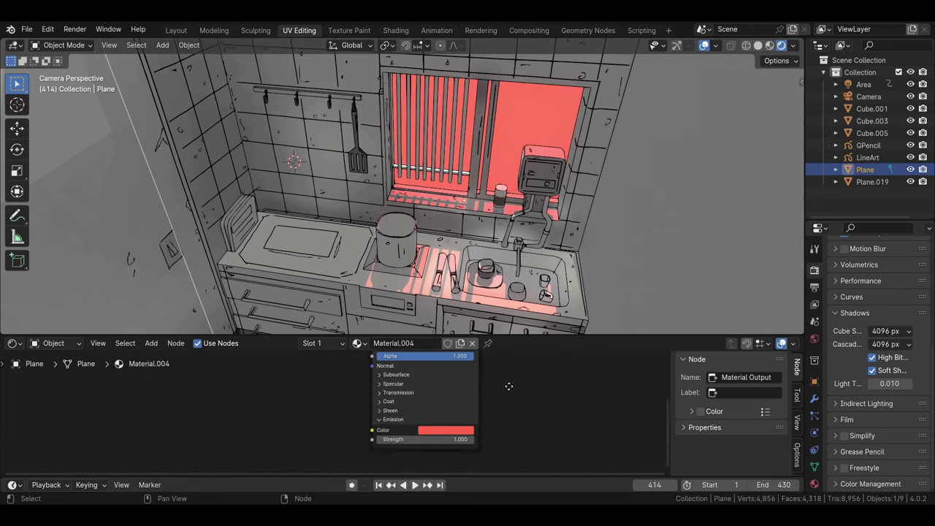
pyautogui.keyDown('shift'); pyautogui.scroll(3, 507, 382); pyautogui.keyUp('shift')
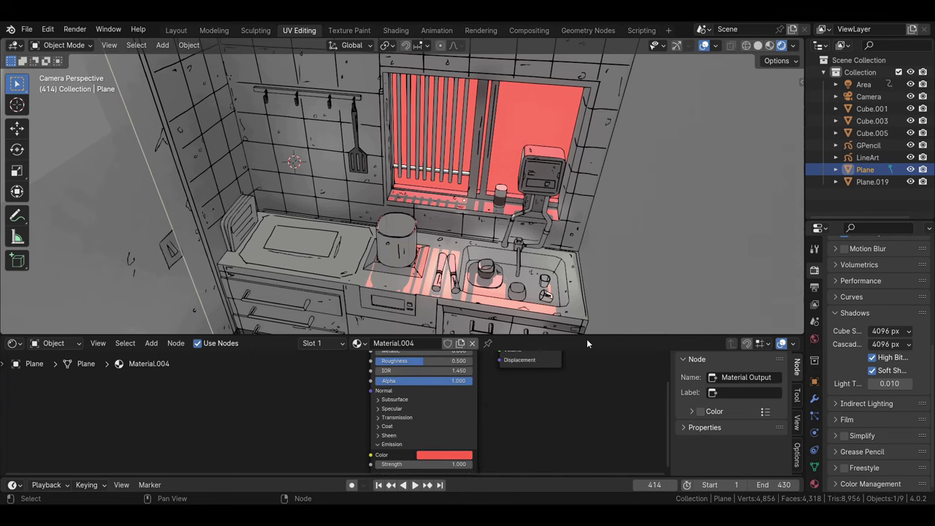
pyautogui.moveTo(585, 336); pyautogui.dragTo(585, 378)
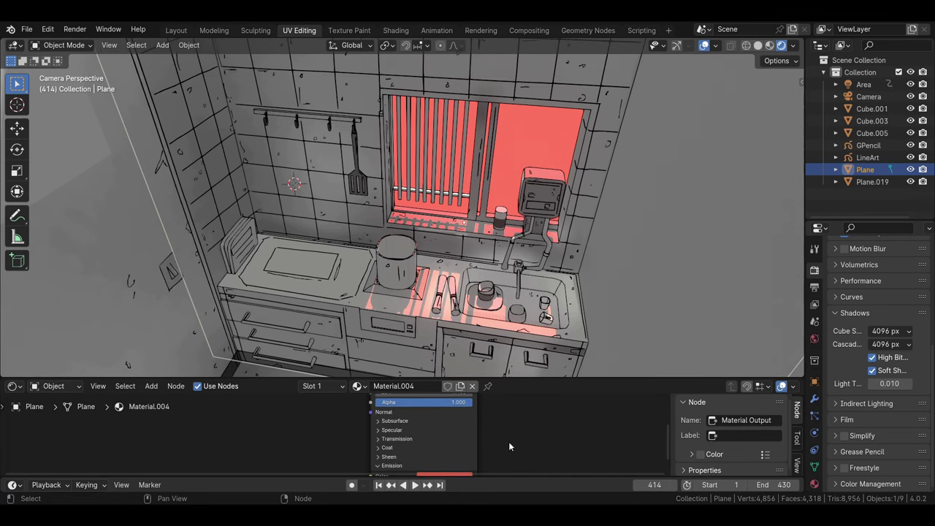
pyautogui.click(349, 287)
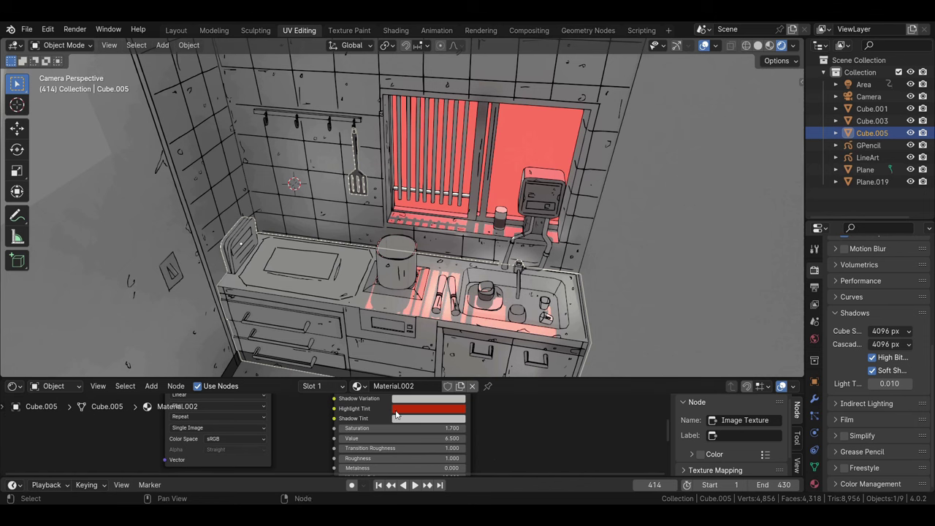
# Give the counter a light blue shadow tint, saturation 1.900 and shadow intensity 10.300.
pyautogui.click(418, 422)
pyautogui.click(440, 314)
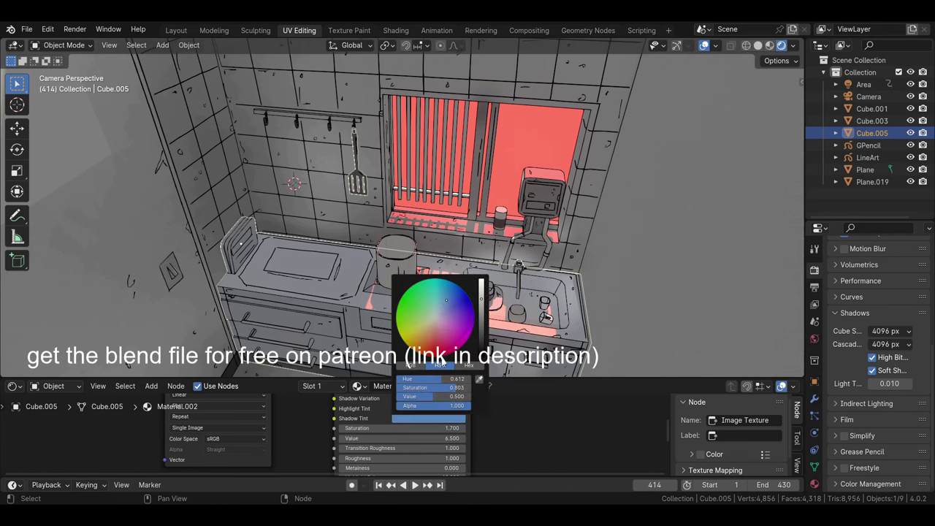
pyautogui.click(462, 428)
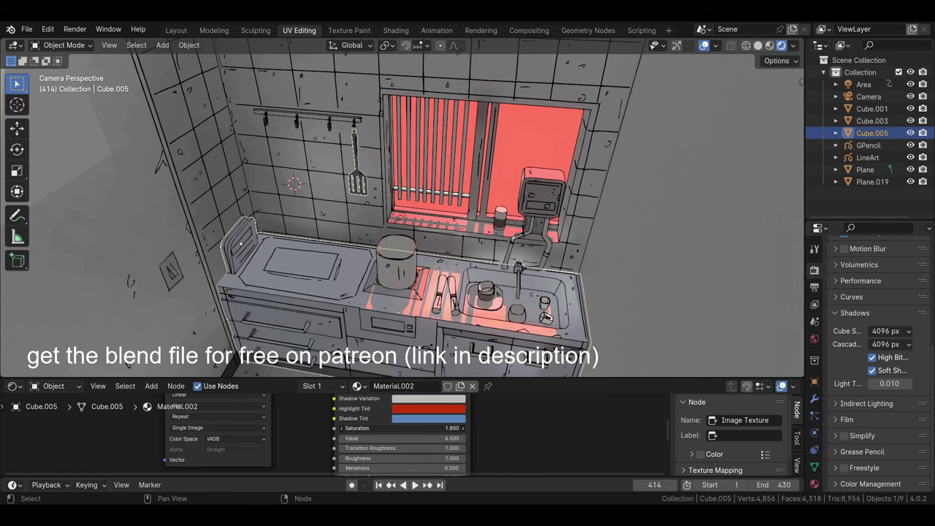
pyautogui.click(461, 427)
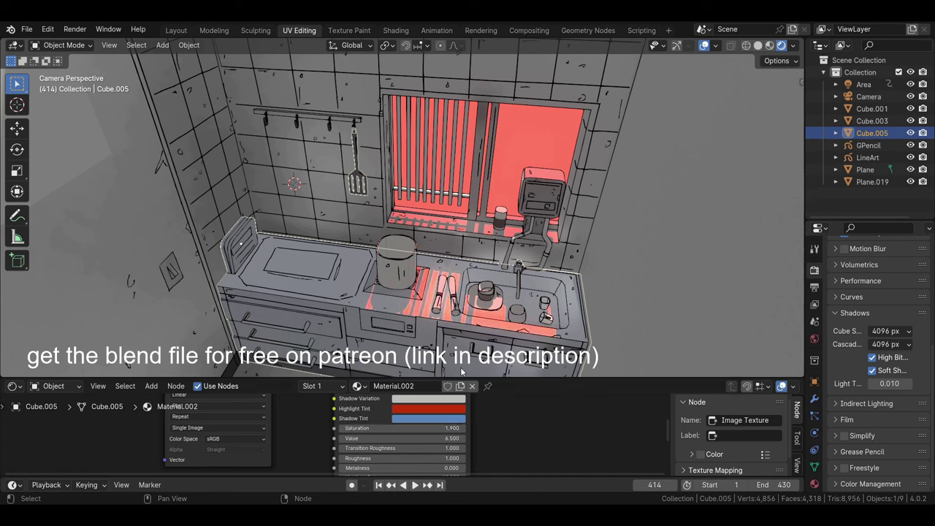
pyautogui.scroll(-5, 418, 421)
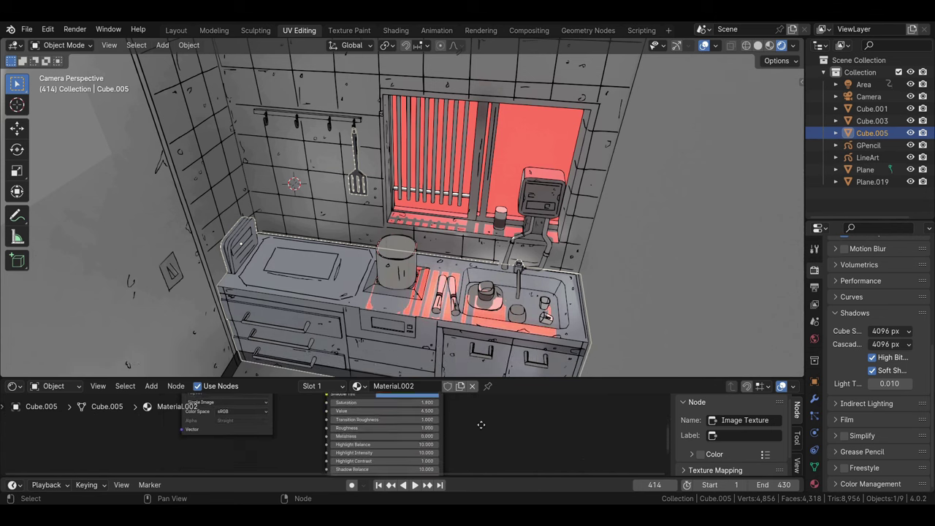
pyautogui.click(442, 468)
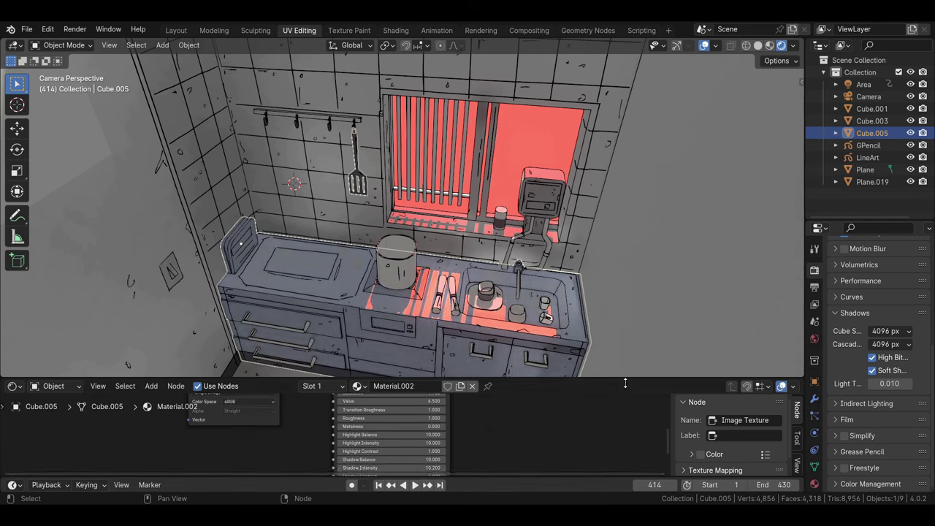
pyautogui.scroll(-2, 453, 462)
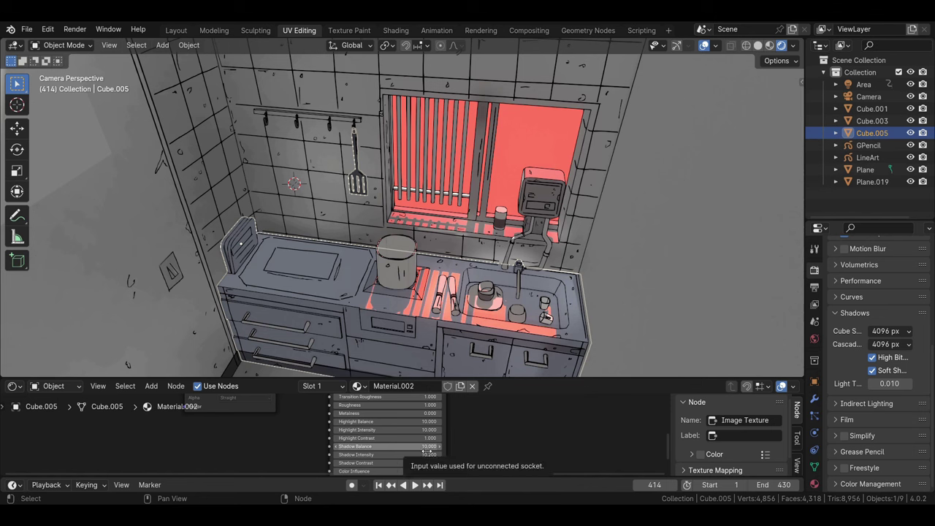
pyautogui.click(438, 455)
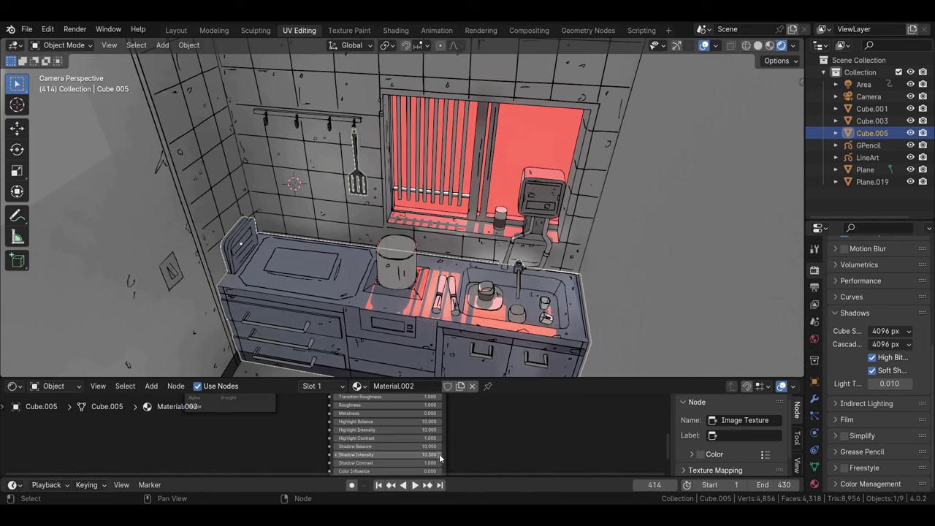
# Select Cube.001 and set its shadow tint to blue.
pyautogui.click(303, 206)
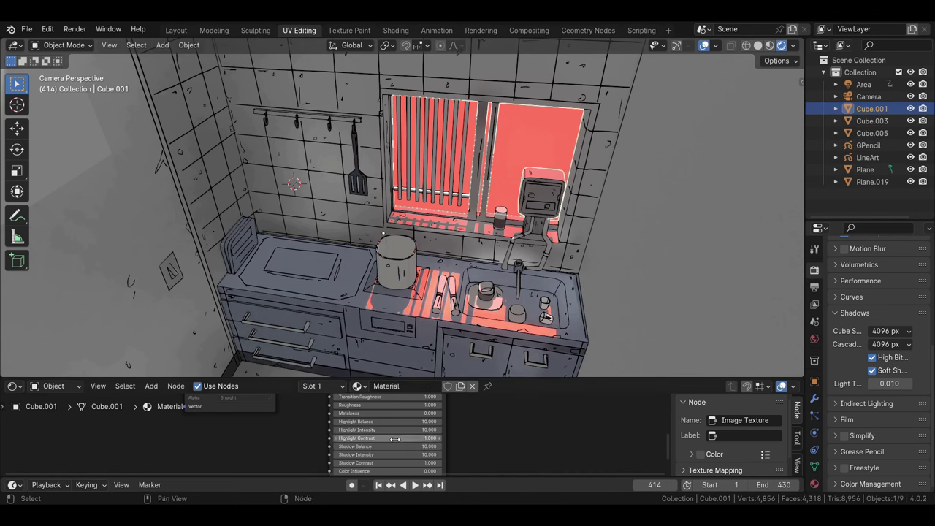
pyautogui.scroll(2, 394, 439)
pyautogui.scroll(3, 394, 439)
pyautogui.click(403, 414)
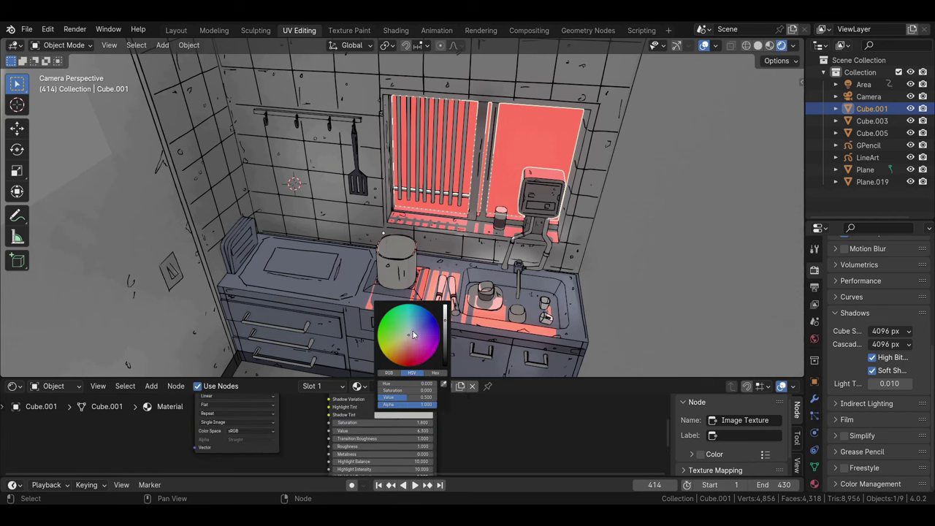
pyautogui.click(420, 325)
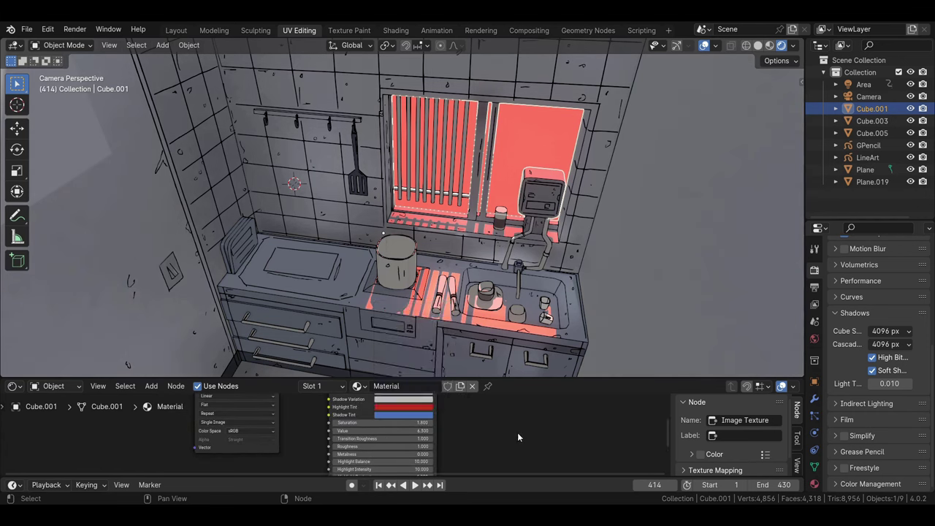
# Give Cube.003 a blue shadow tint and raise its shadow intensity.
pyautogui.click(392, 282)
pyautogui.click(403, 415)
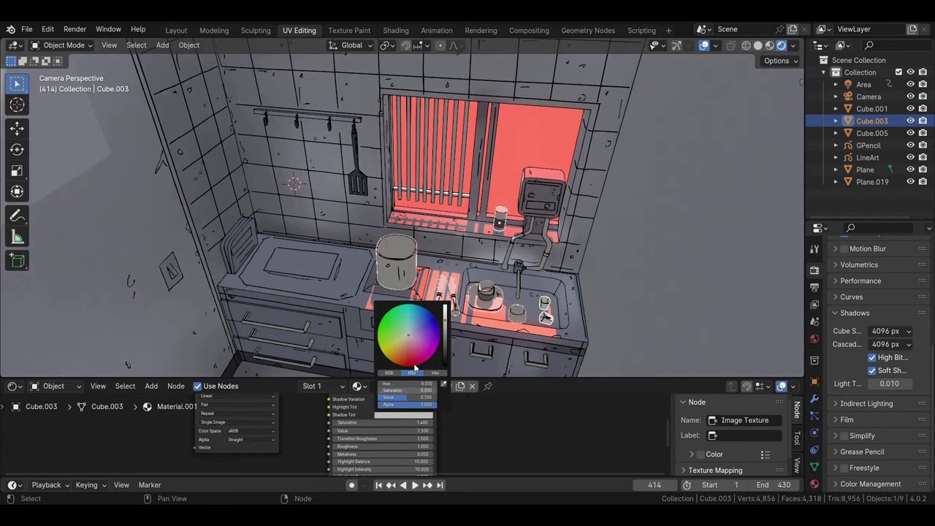
pyautogui.scroll(-2, 439, 423)
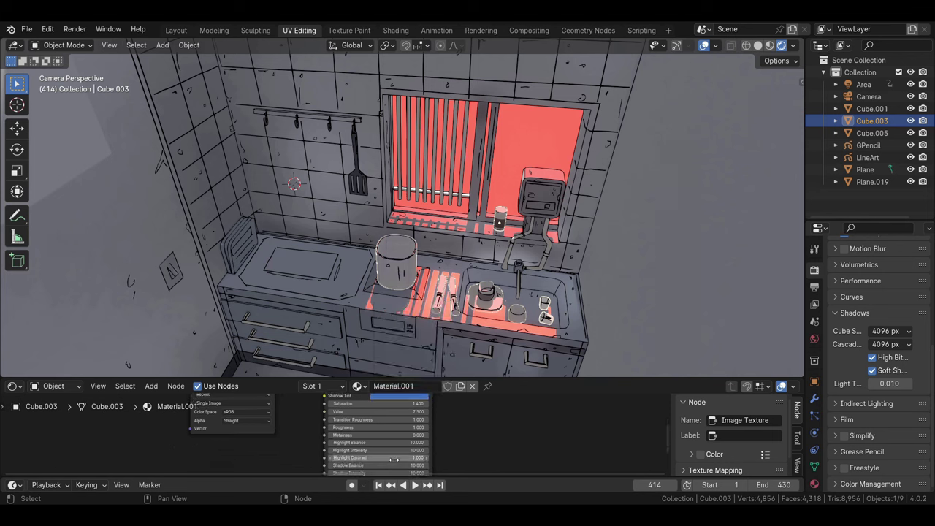
pyautogui.scroll(-1, 445, 431)
pyautogui.scroll(-2, 451, 433)
pyautogui.moveTo(450, 434); pyautogui.dragTo(528, 434)
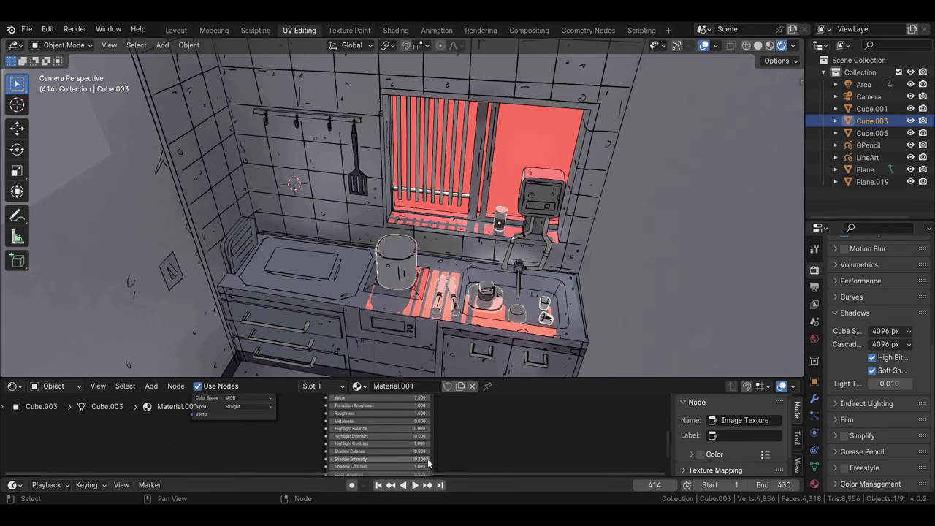
# Select Cube.001 and play the camera animation in the timeline.
pyautogui.click(515, 183)
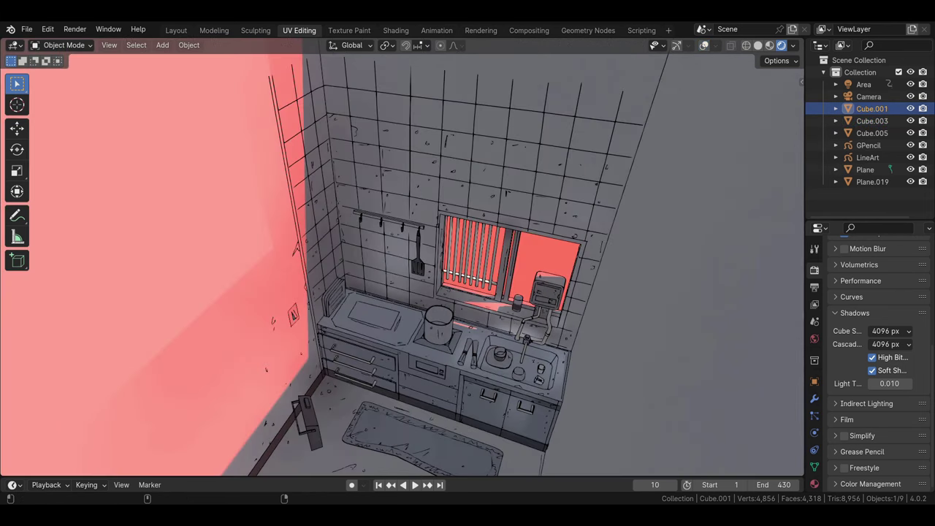
pyautogui.click(413, 488)
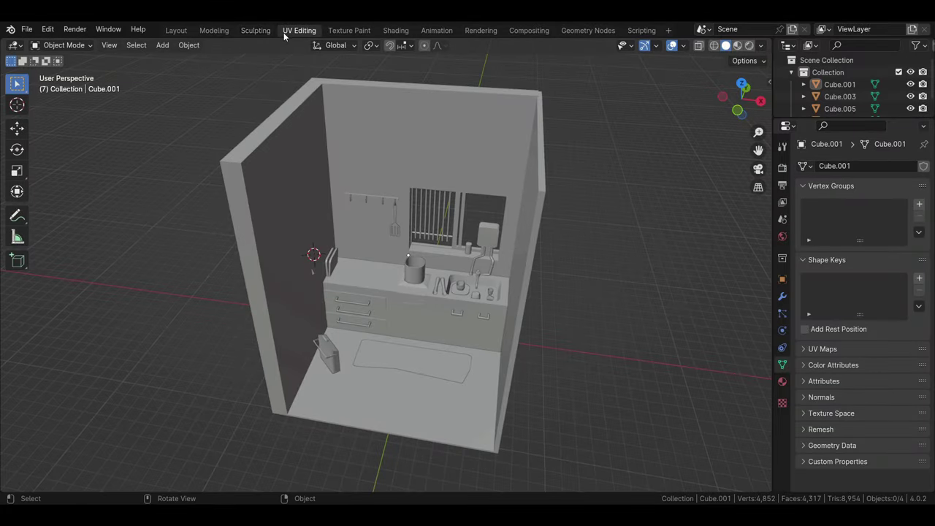
# Set up a left UV Editor with sync selection and stretch display while editing Cube.001.
pyautogui.moveTo(4, 41); pyautogui.dragTo(359, 109)
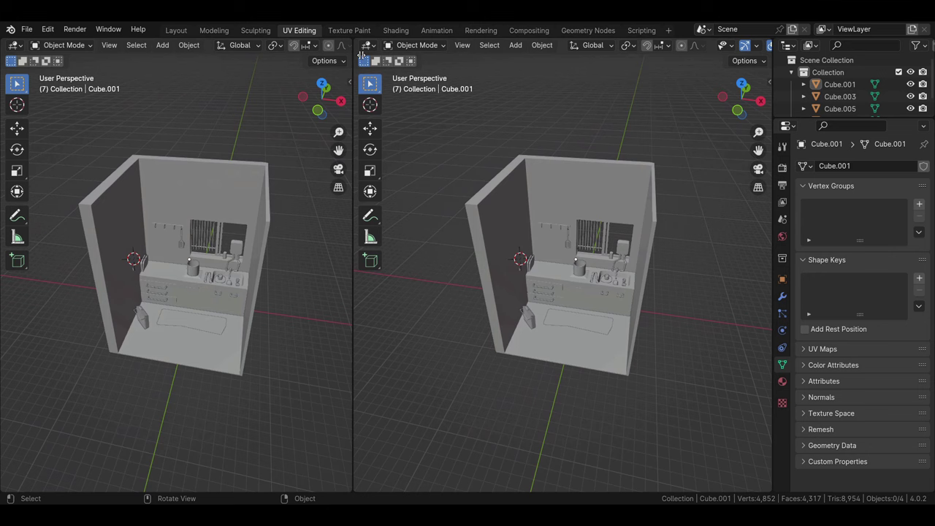
pyautogui.click(15, 45)
pyautogui.click(33, 102)
pyautogui.click(486, 220)
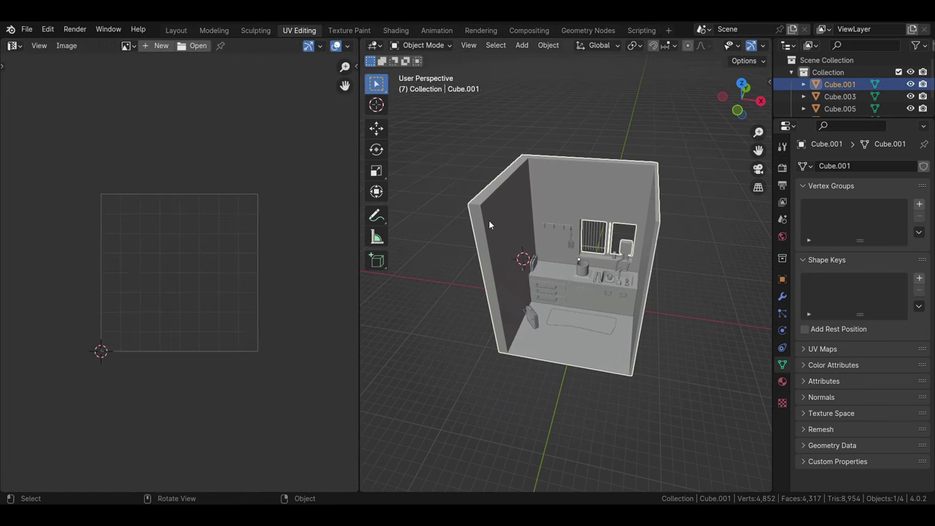
pyautogui.hotkey('ctrl', 'Tab')
pyautogui.click(498, 287)
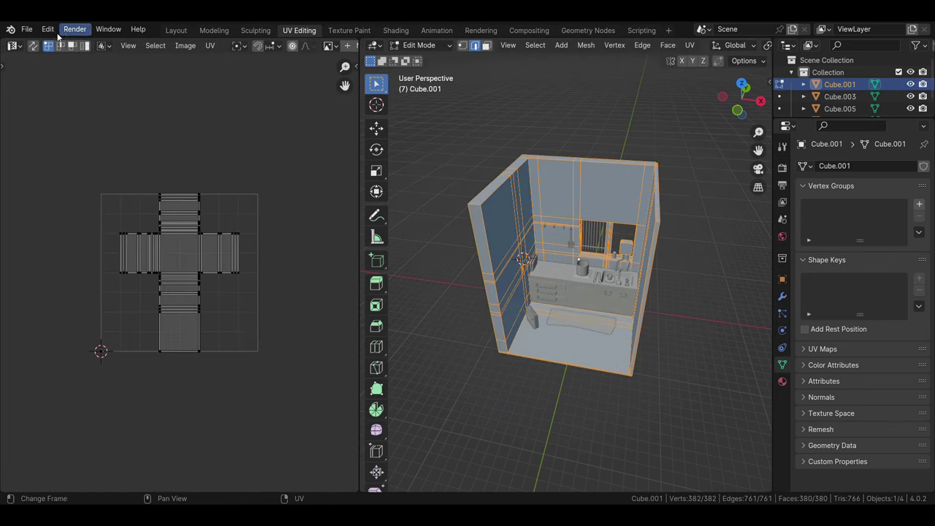
pyautogui.click(33, 46)
pyautogui.scroll(-1, 232, 58)
pyautogui.scroll(-3, 285, 48)
pyautogui.scroll(-2, 297, 47)
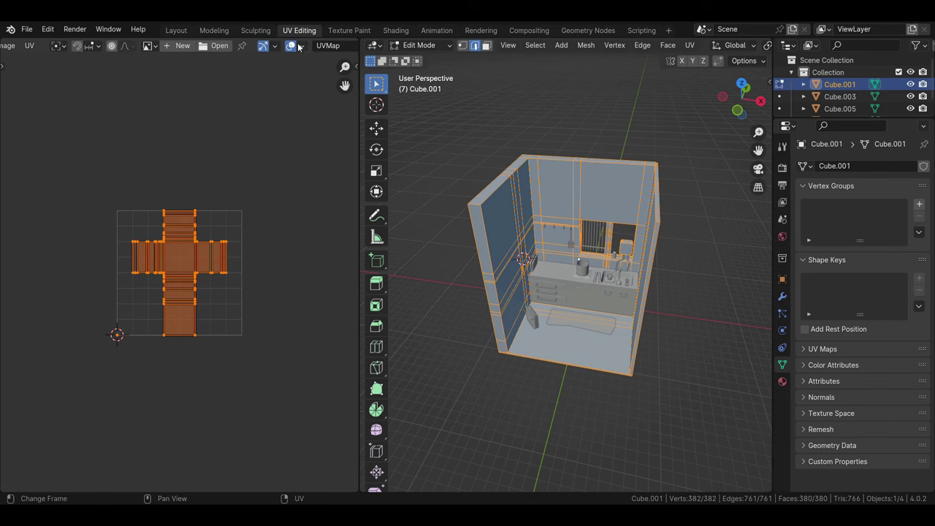
pyautogui.click(303, 47)
pyautogui.click(233, 181)
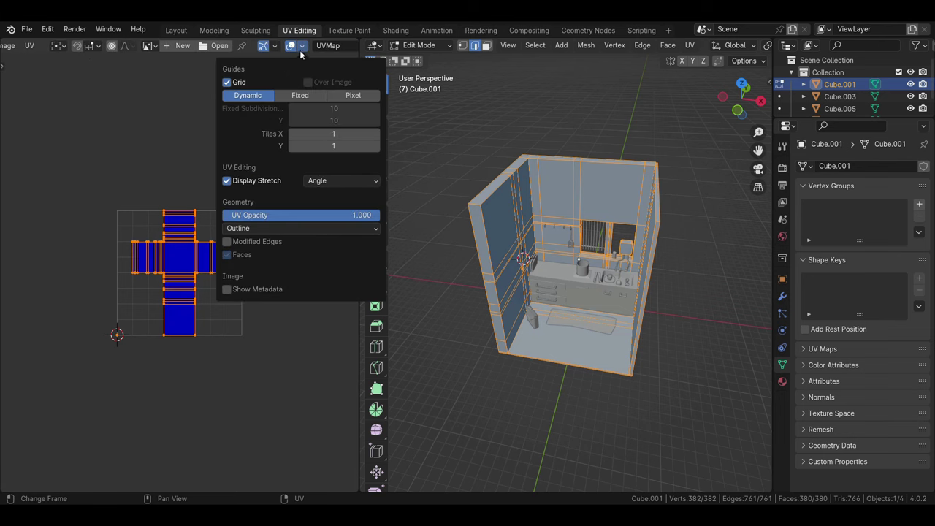
# Smart UV Project Cube.001's mesh and leave Edit Mode.
pyautogui.scroll(4, 537, 223)
pyautogui.scroll(-3, 567, 263)
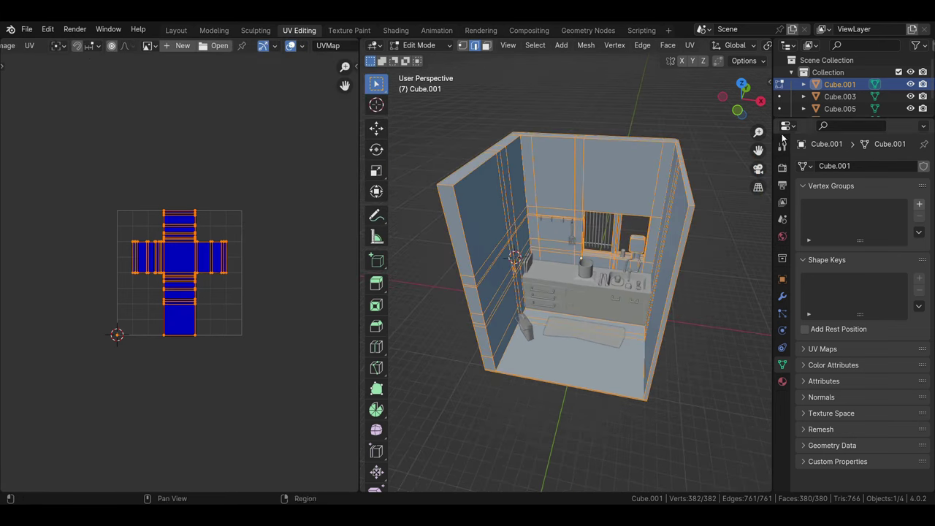
pyautogui.moveTo(850, 120); pyautogui.dragTo(850, 222)
pyautogui.press('u')
pyautogui.click(599, 270)
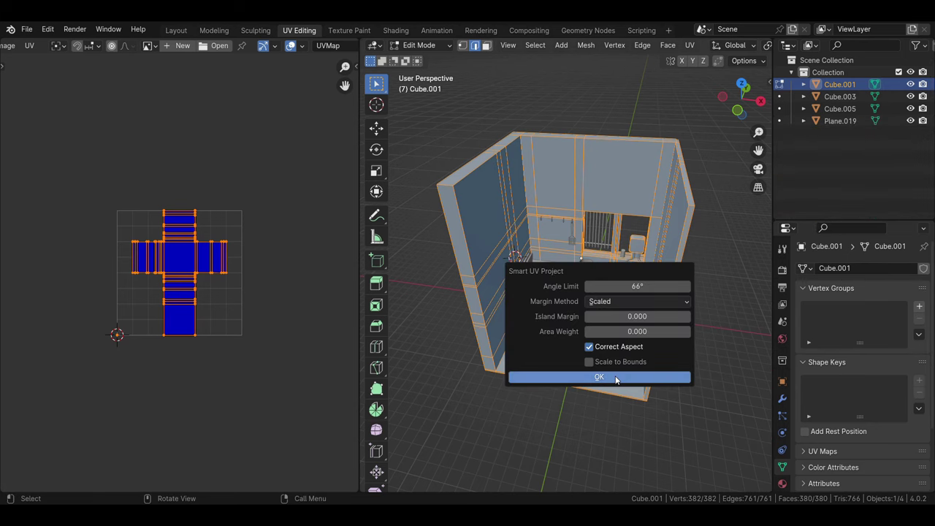
pyautogui.click(620, 377)
pyautogui.press('Tab')
# Smart UV Project Cube.003.
pyautogui.click(636, 285)
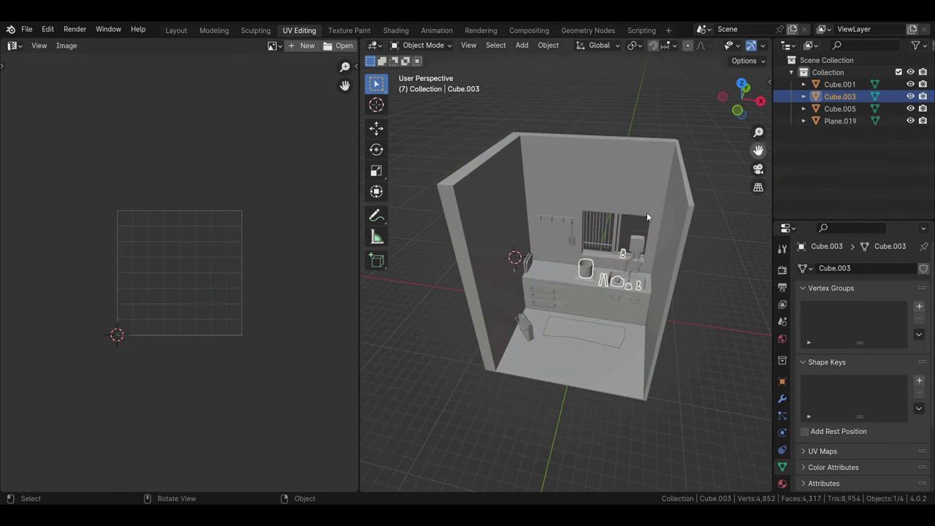
pyautogui.press('Tab')
pyautogui.press('u')
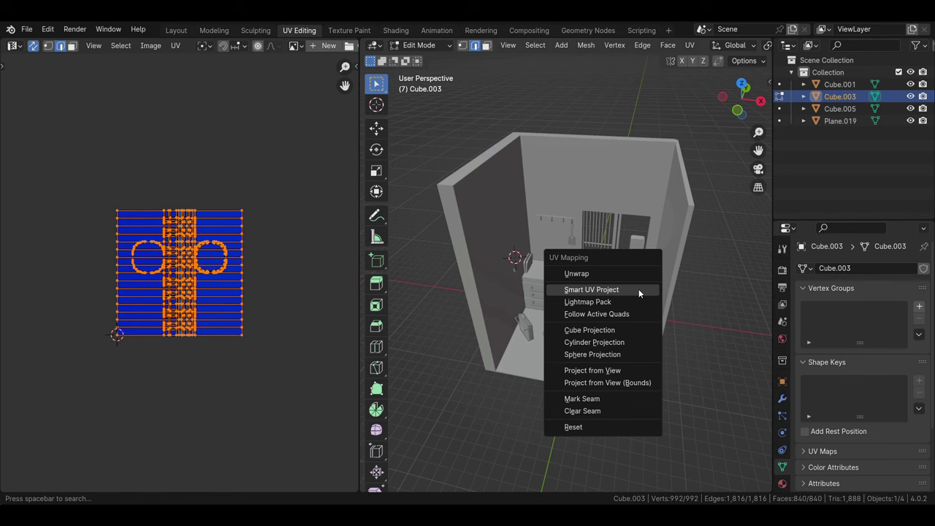
pyautogui.click(638, 288)
pyautogui.press('Return')
pyautogui.press('Tab')
# Select all of the counter Cube.005 and Smart UV Project it.
pyautogui.click(585, 310)
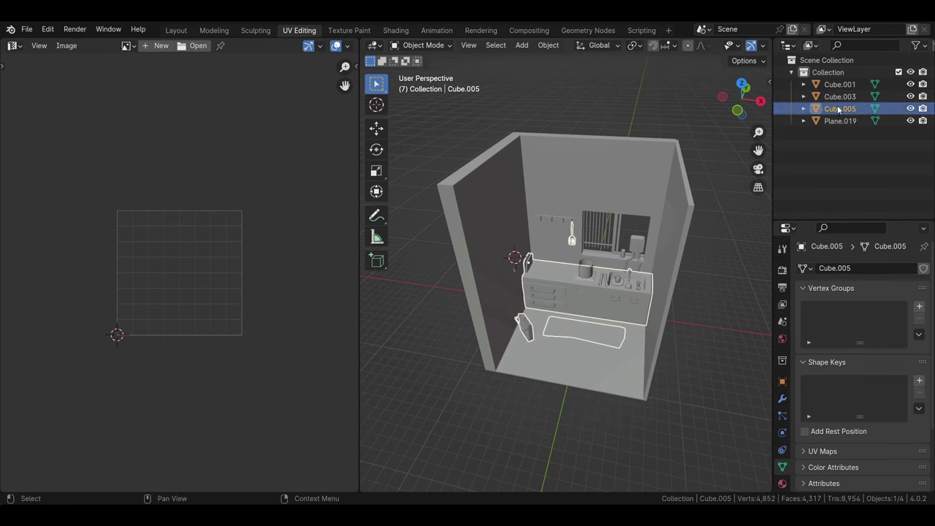
pyautogui.press('Tab')
pyautogui.press('a')
pyautogui.press('u')
pyautogui.click(580, 307)
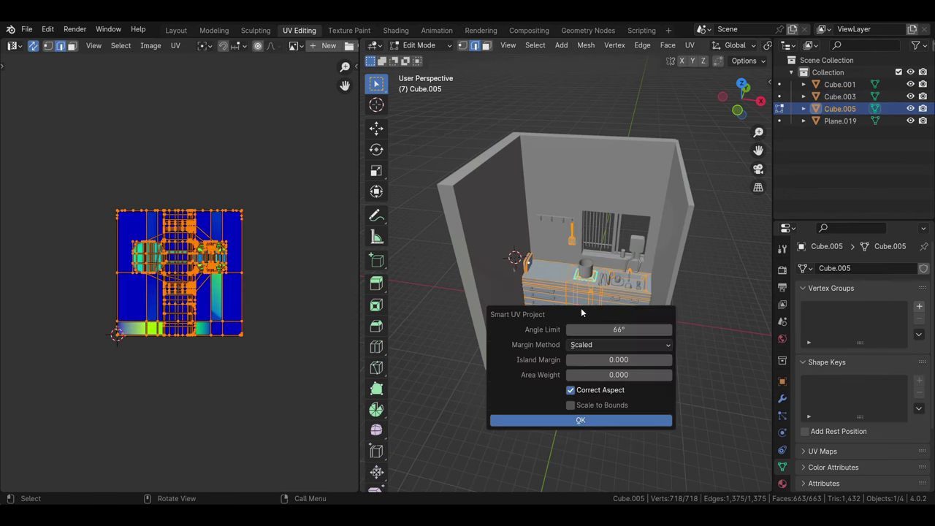
pyautogui.click(577, 423)
pyautogui.press('Tab')
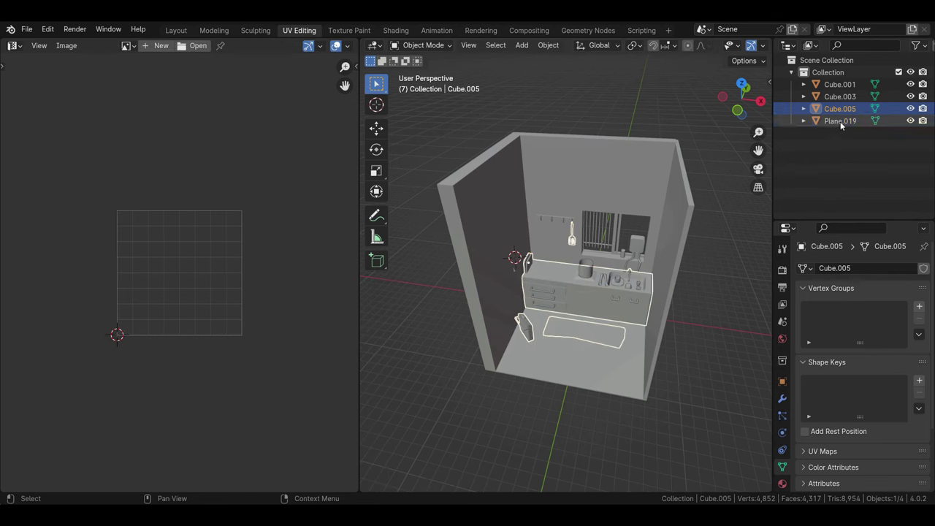
# Select all of Plane.019 and Smart UV Project it.
pyautogui.click(839, 121)
pyautogui.press('Tab')
pyautogui.press('a')
pyautogui.press('u')
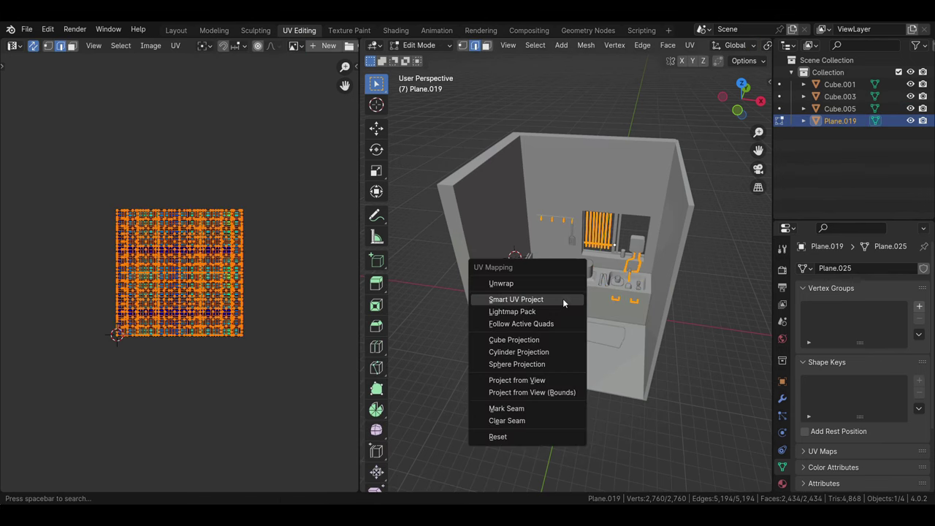
pyautogui.click(562, 298)
pyautogui.click(558, 409)
# Switch to edge select, clear the selection and return to Object Mode.
pyautogui.hotkey('ctrl', 'Tab')
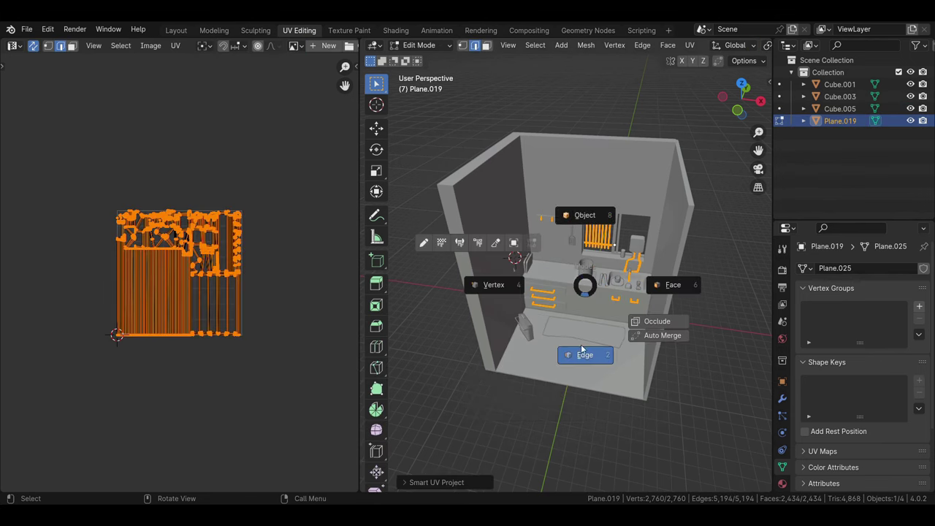
pyautogui.click(584, 354)
pyautogui.click(317, 263)
pyautogui.scroll(5, 219, 250)
pyautogui.scroll(4, 218, 252)
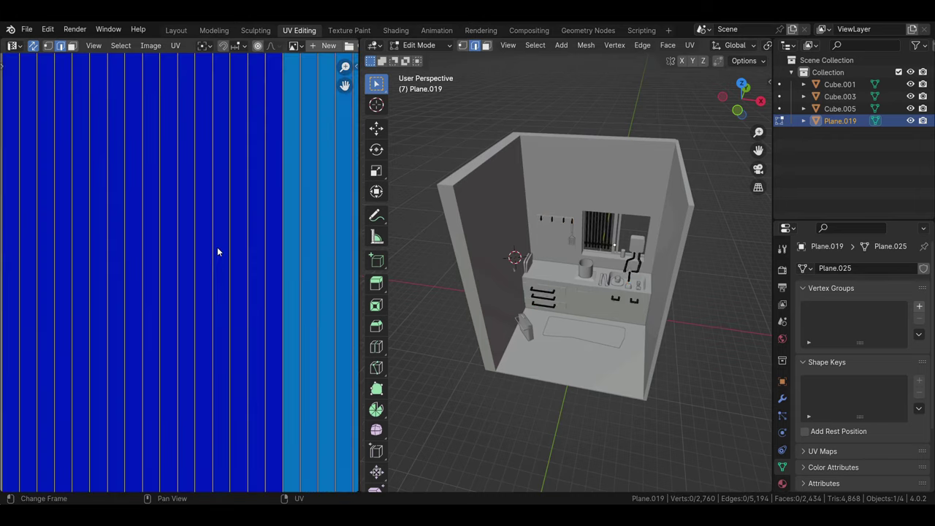
pyautogui.scroll(-2, 218, 252)
pyautogui.scroll(-2, 219, 263)
pyautogui.scroll(-2, 222, 284)
pyautogui.scroll(-3, 224, 313)
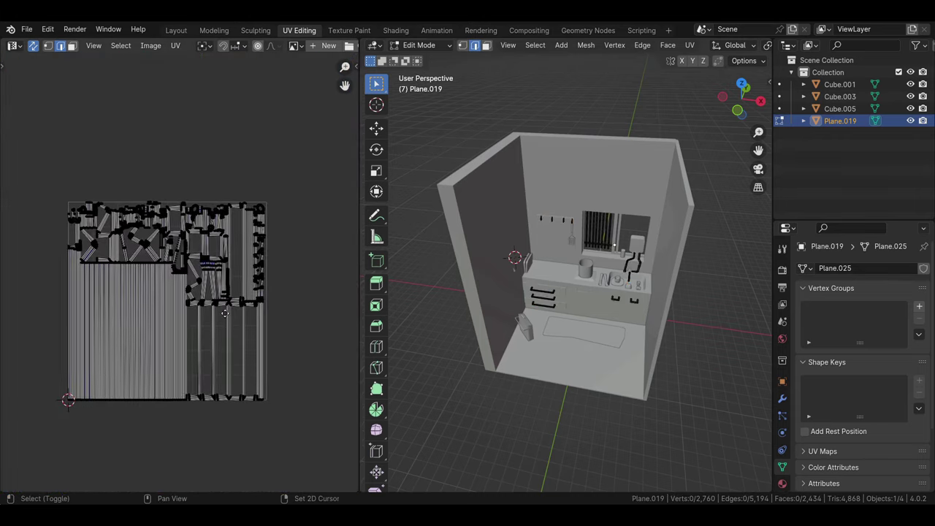
pyautogui.hotkey('ctrl', 'Tab')
pyautogui.click(504, 279)
pyautogui.moveTo(595, 272)
pyautogui.mouseDown(button='middle')
pyautogui.moveTo(602, 242)
pyautogui.moveTo(606, 292)
pyautogui.mouseUp(button='middle')
pyautogui.scroll(2, 590, 261)
pyautogui.scroll(2, 623, 316)
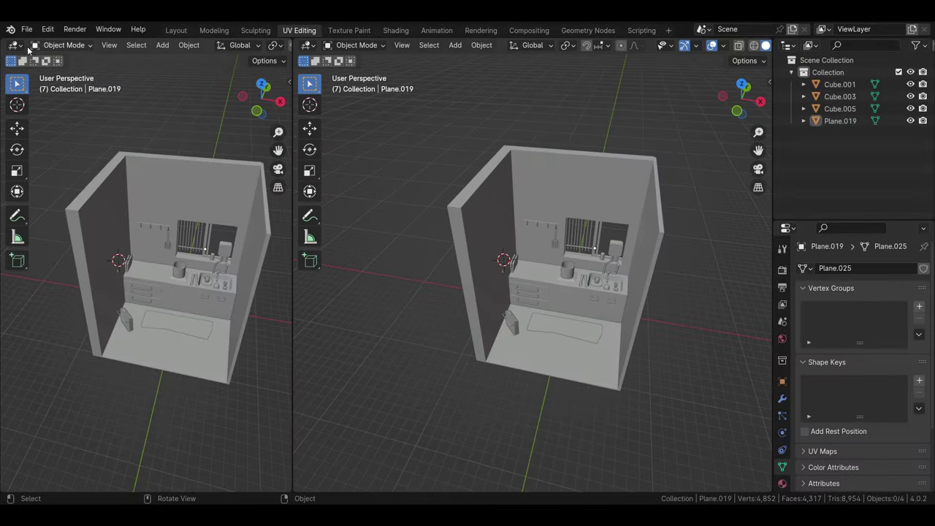
# Show the manga kitchen reference image in a left Image Editor.
pyautogui.click(15, 45)
pyautogui.click(44, 90)
pyautogui.click(144, 45)
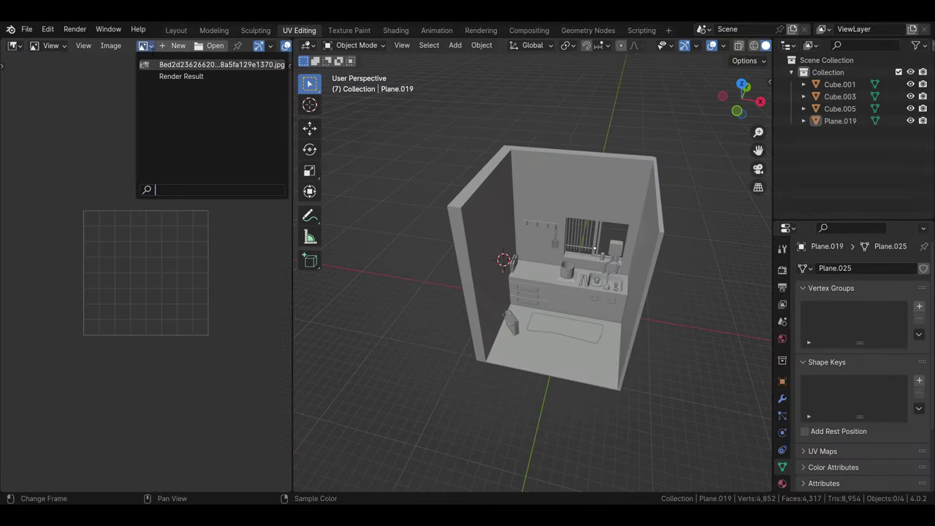
pyautogui.click(164, 64)
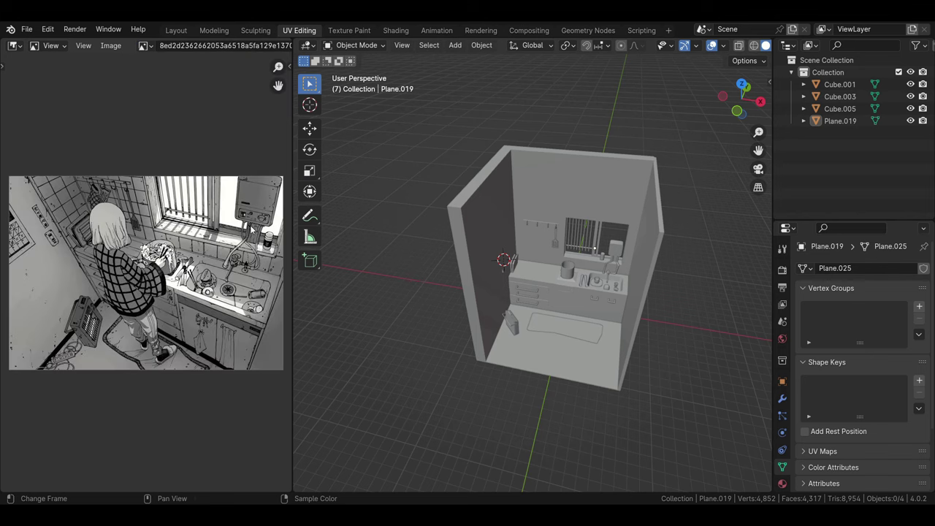
# Split off a Shader Editor below the room viewport and give it more height.
pyautogui.scroll(3, 605, 318)
pyautogui.scroll(3, 623, 323)
pyautogui.scroll(2, 581, 305)
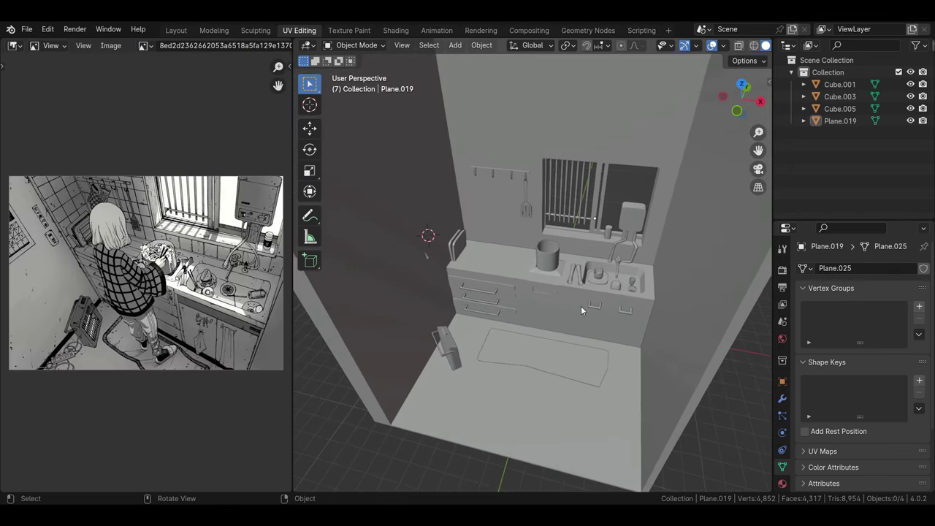
pyautogui.scroll(2, 580, 305)
pyautogui.scroll(-5, 581, 305)
pyautogui.moveTo(581, 311); pyautogui.dragTo(584, 246, button='middle')
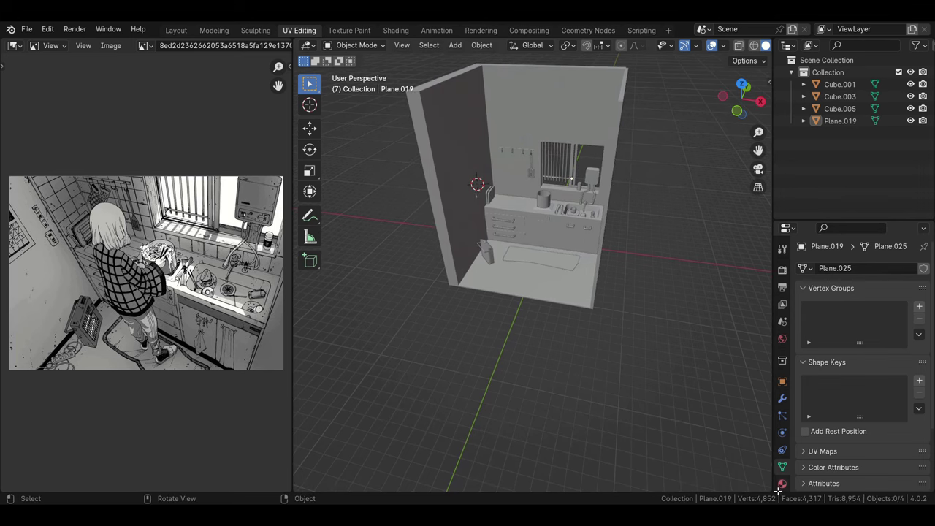
pyautogui.moveTo(775, 497); pyautogui.dragTo(399, 308)
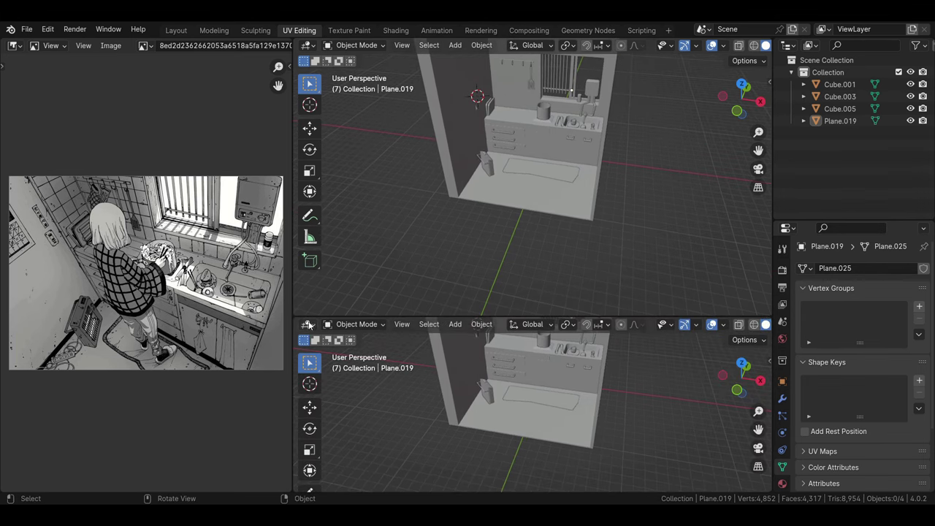
pyautogui.click(308, 324)
pyautogui.click(349, 435)
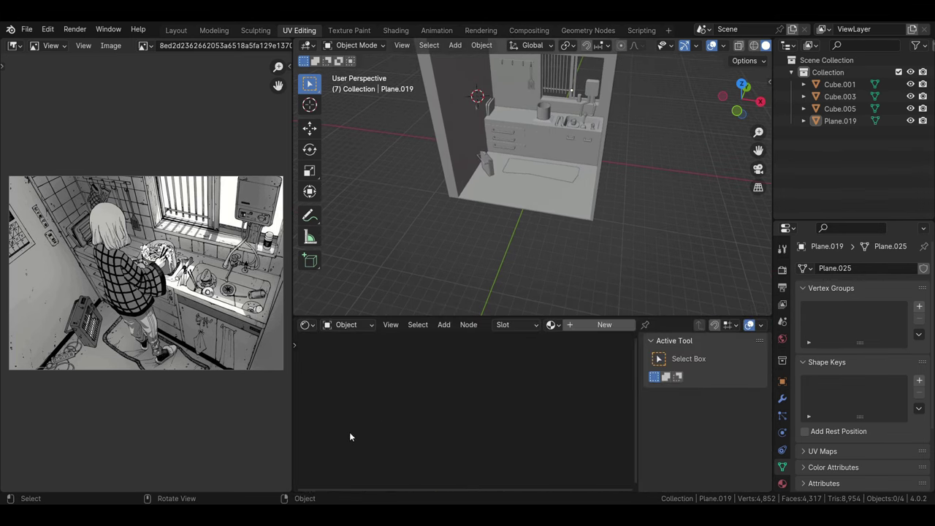
pyautogui.moveTo(489, 322); pyautogui.dragTo(489, 292)
pyautogui.moveTo(505, 222)
pyautogui.mouseDown(button='middle')
pyautogui.moveTo(533, 194)
pyautogui.moveTo(562, 221)
pyautogui.mouseUp(button='middle')
pyautogui.scroll(2, 529, 220)
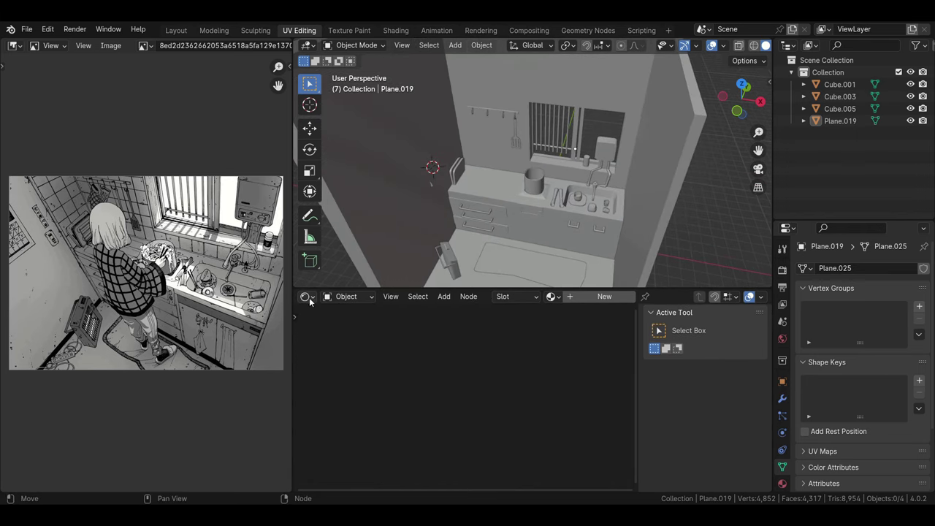
# Select Cube.001 and its Principled BSDF node in the Shader Editor.
pyautogui.click(648, 258)
pyautogui.click(594, 206)
pyautogui.click(647, 163)
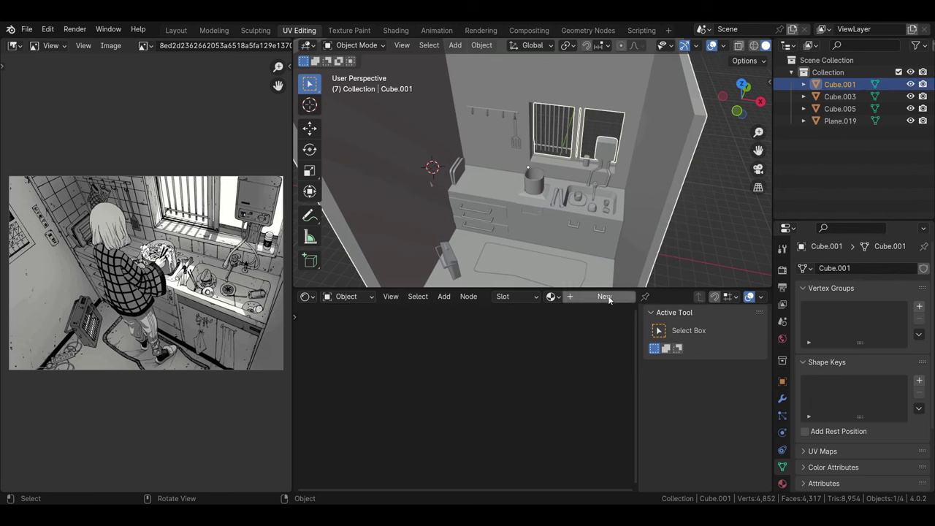
pyautogui.scroll(2, 507, 423)
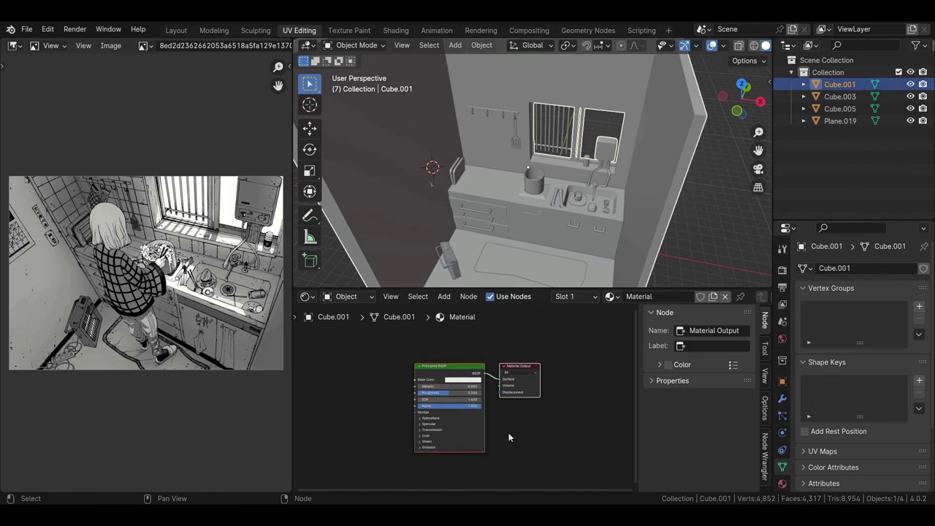
pyautogui.scroll(1, 508, 433)
pyautogui.click(447, 367)
pyautogui.scroll(-3, 448, 373)
# Add a pseudoShader (Eevee) group node via search 'PSE' beside Material Output.
pyautogui.hotkey('shift', 'a')
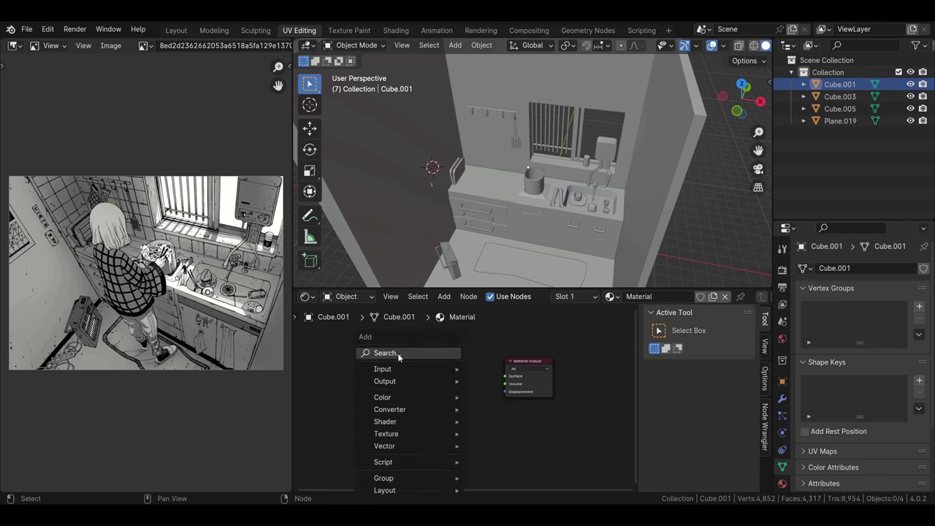
pyautogui.click(387, 347)
pyautogui.write('P')
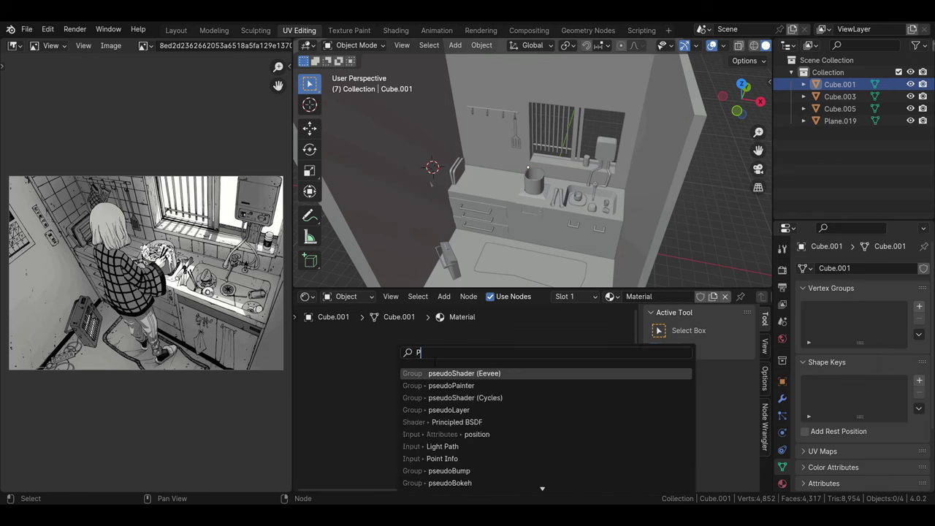
pyautogui.write('SEU')
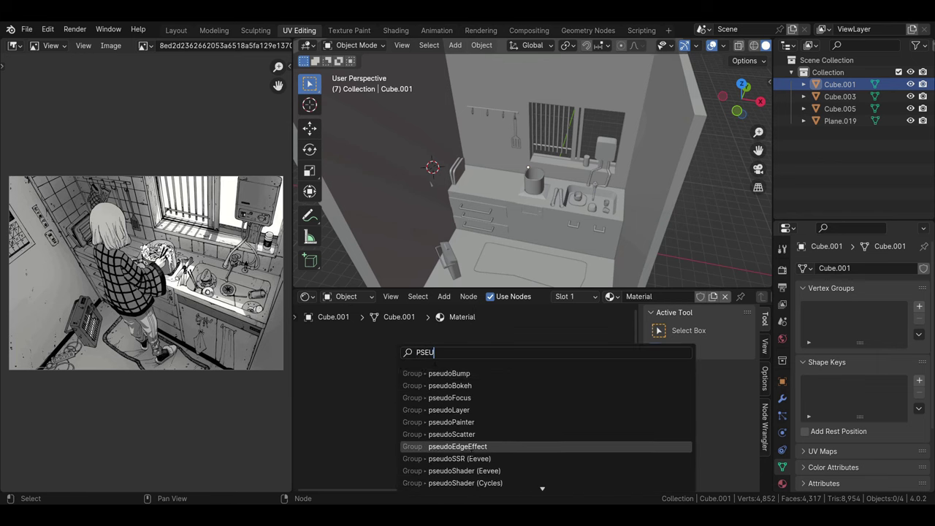
pyautogui.click(453, 470)
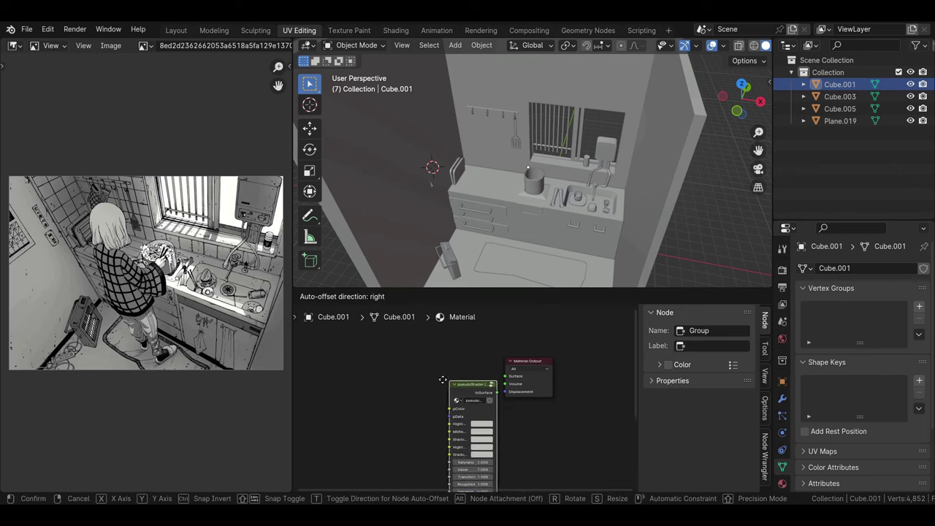
pyautogui.click(376, 371)
pyautogui.click(433, 363)
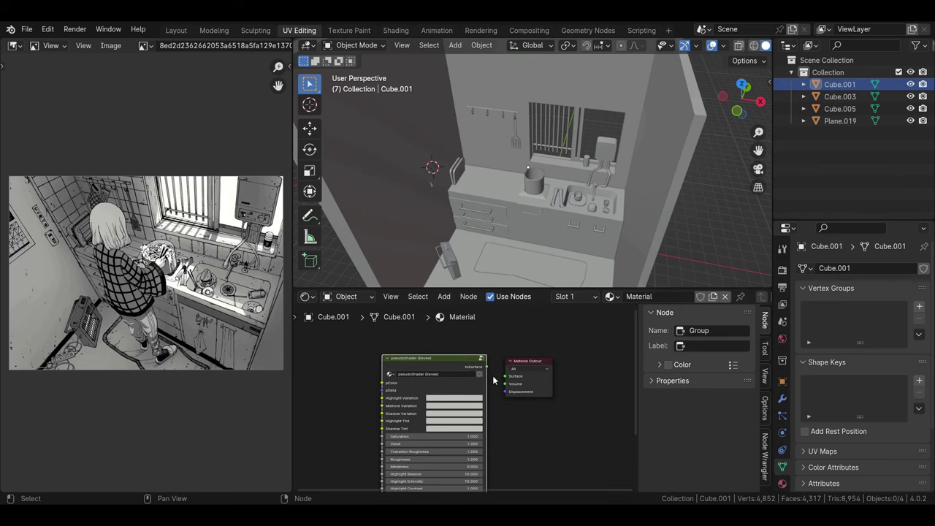
pyautogui.scroll(3, 506, 425)
pyautogui.scroll(-2, 546, 445)
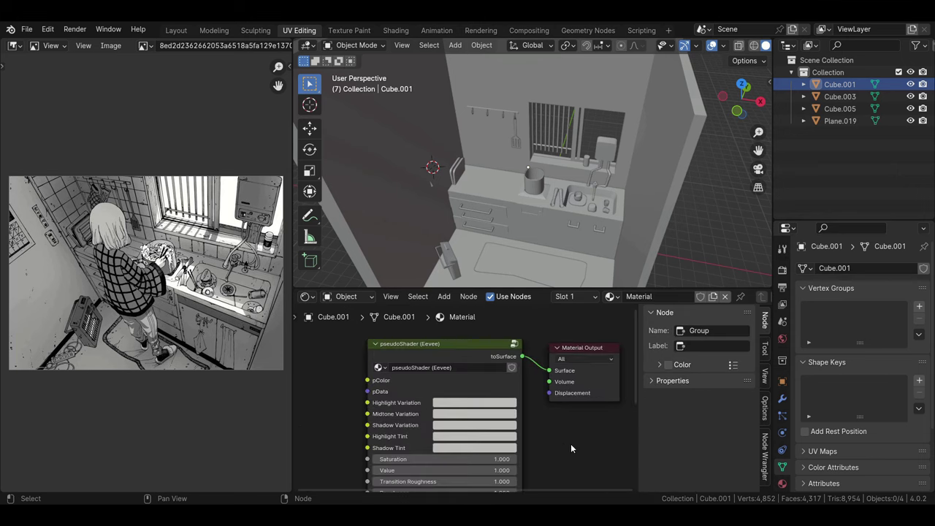
pyautogui.scroll(-2, 570, 443)
pyautogui.scroll(-1, 540, 437)
pyautogui.hotkey('shift', 'a')
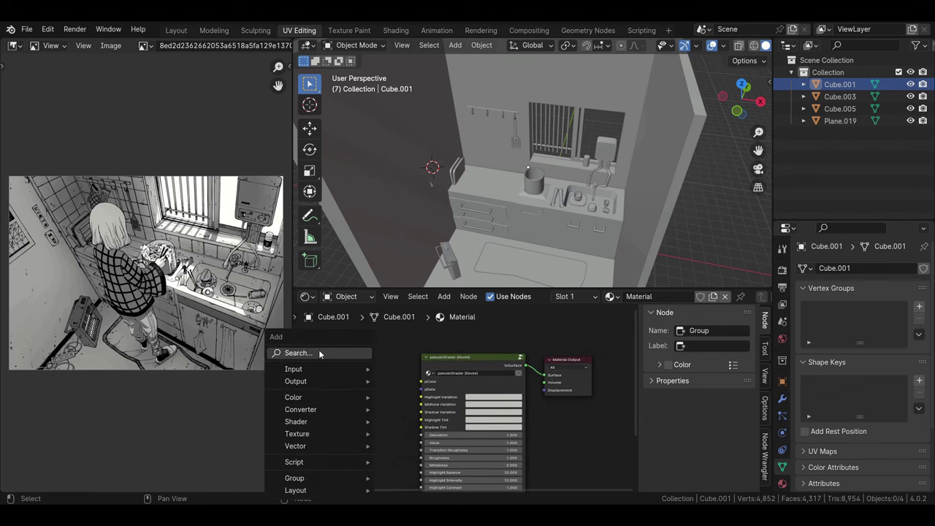
# Add an Image Texture node and wire its Color to the pseudoShader's pColor input.
pyautogui.write('image')
pyautogui.click(345, 381)
pyautogui.click(306, 375)
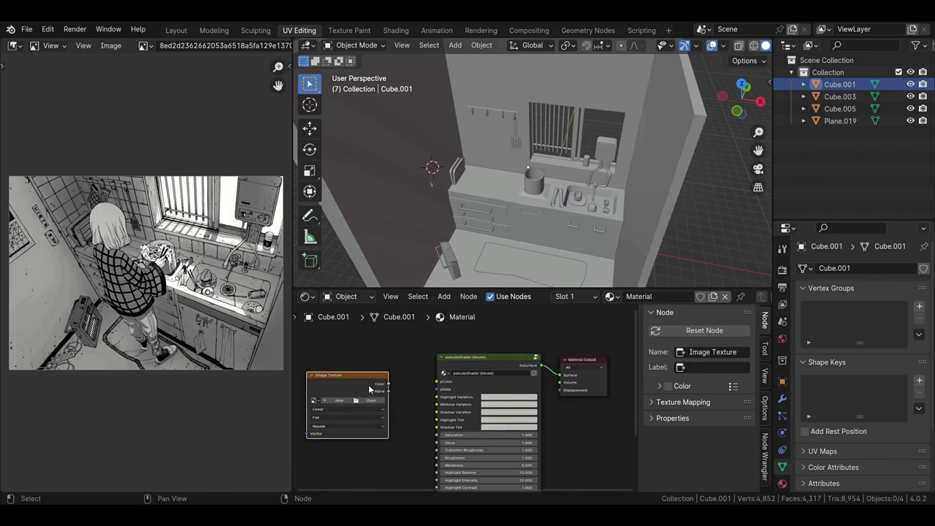
pyautogui.moveTo(389, 385); pyautogui.dragTo(437, 380)
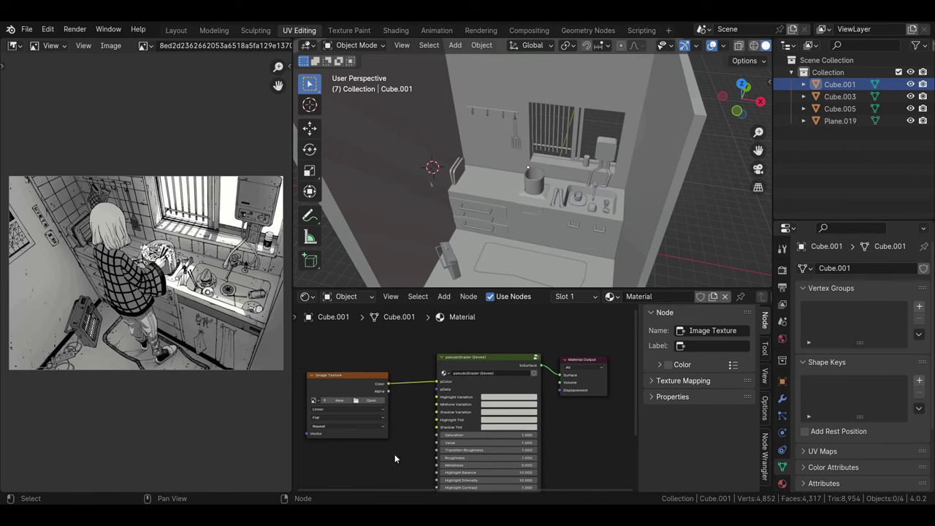
pyautogui.moveTo(394, 453); pyautogui.dragTo(415, 456, button='middle')
pyautogui.scroll(1, 410, 450)
pyautogui.scroll(1, 409, 451)
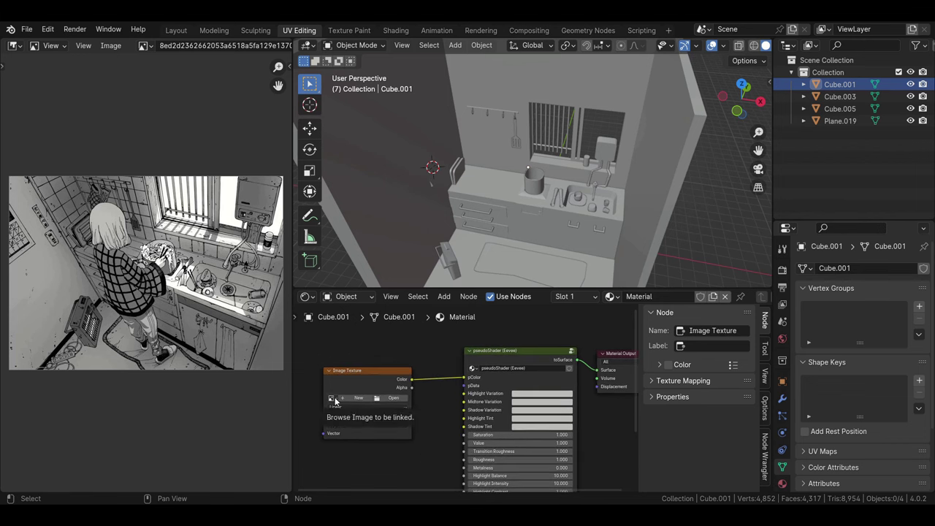
# Create a new 2048×2048 blank image named IMG1 in the texture node.
pyautogui.click(357, 398)
pyautogui.click(357, 398)
pyautogui.write('2048')
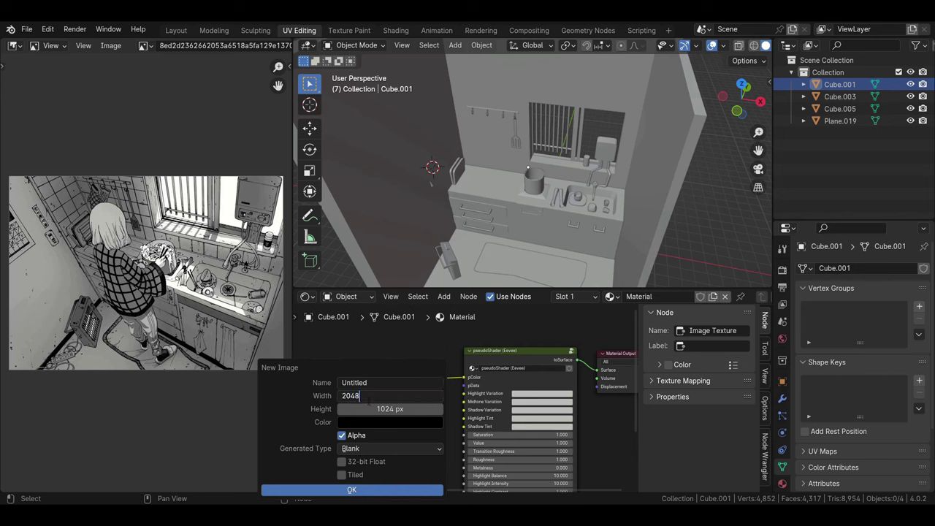
pyautogui.press('Return')
pyautogui.click(368, 409)
pyautogui.write('204')
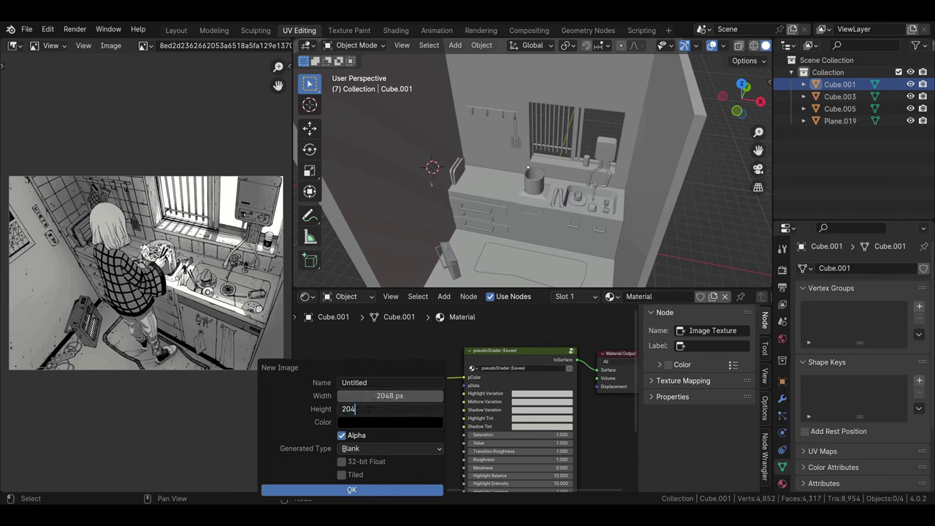
pyautogui.write('8')
pyautogui.press('Tab')
pyautogui.write('IMG1')
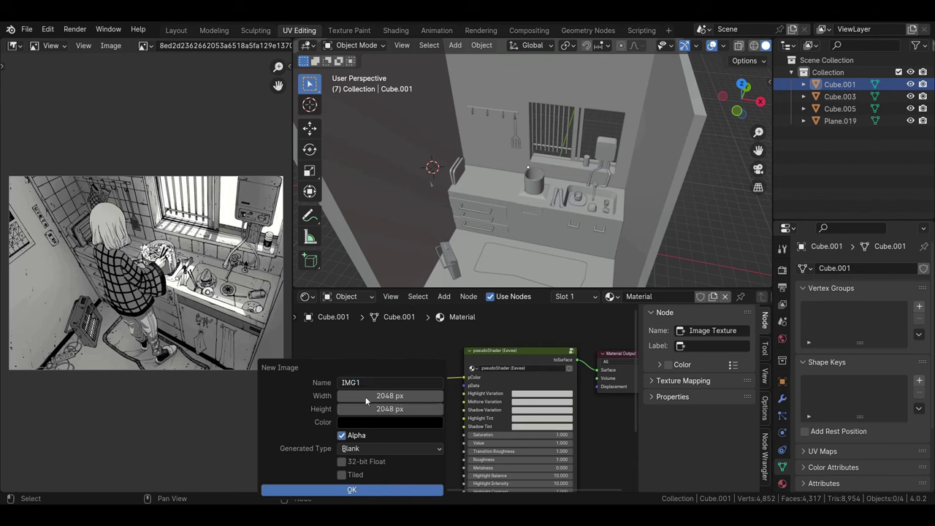
pyautogui.click(379, 490)
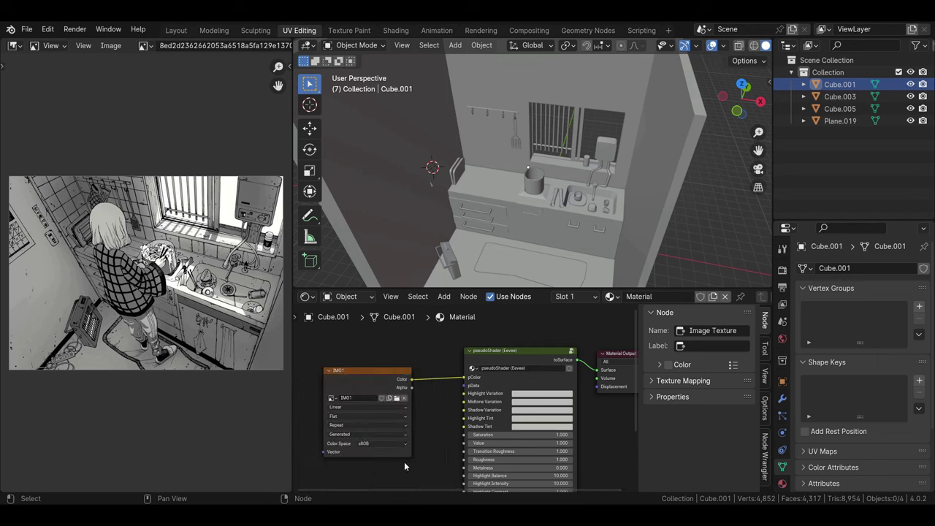
pyautogui.scroll(-1, 428, 445)
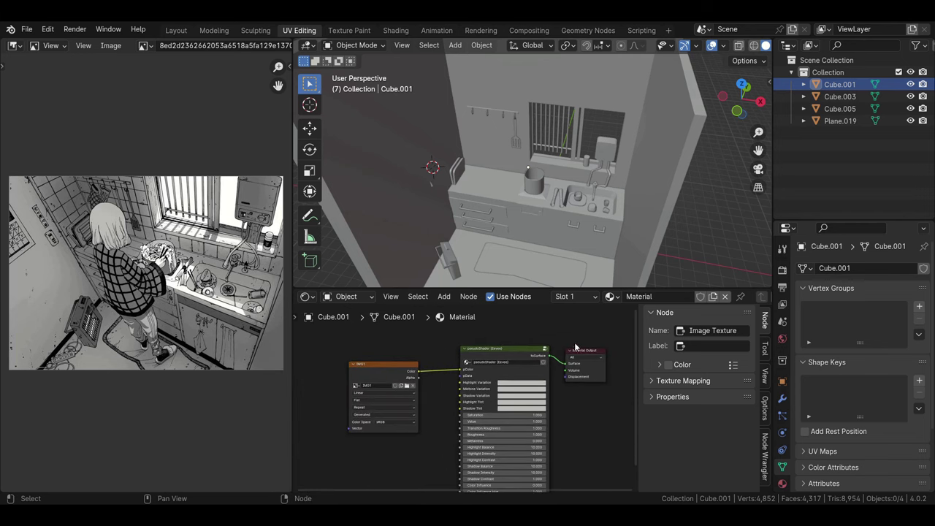
pyautogui.moveTo(542, 289); pyautogui.dragTo(547, 332)
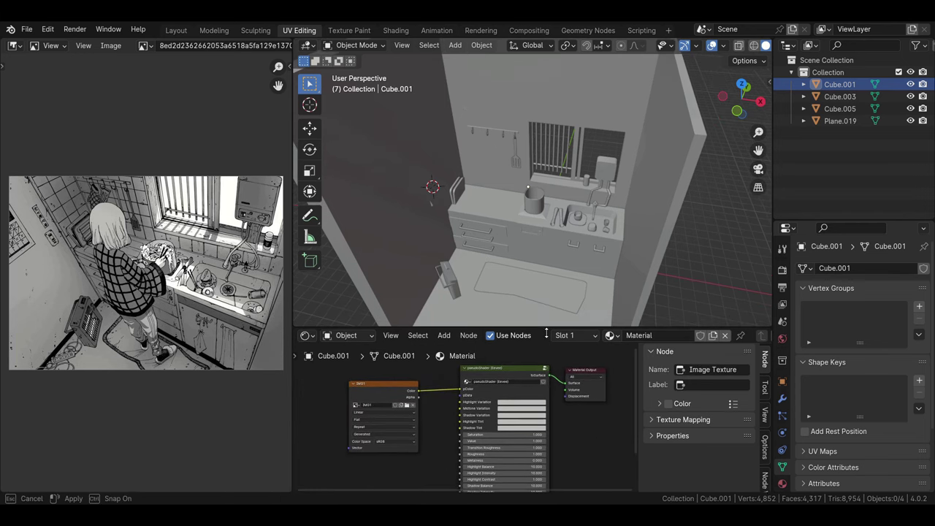
# Give Cube.003 a single-user copy of the material with a new image IMG2.
pyautogui.click(845, 96)
pyautogui.click(552, 335)
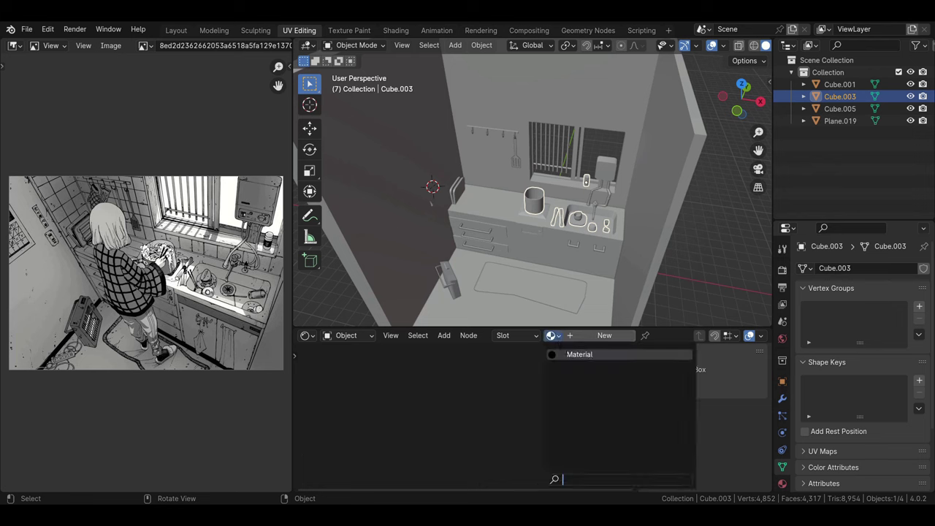
pyautogui.click(581, 354)
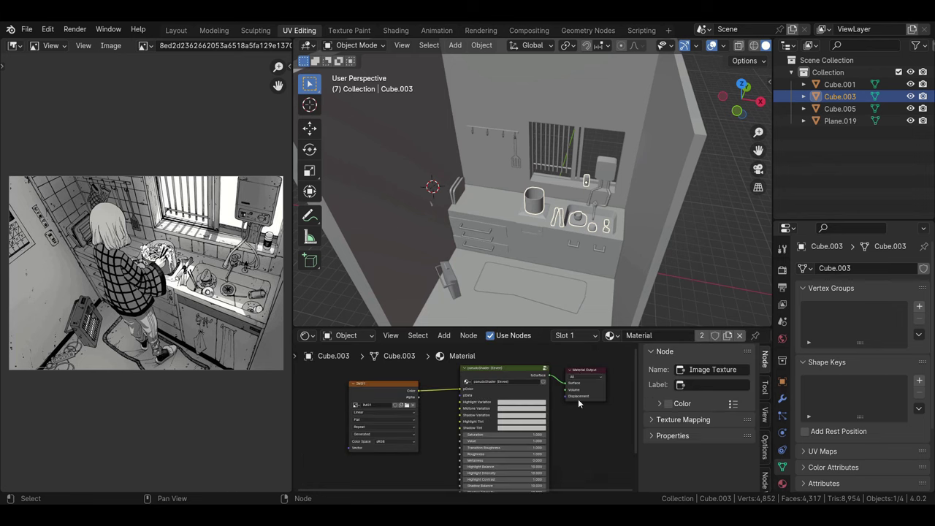
pyautogui.click(727, 335)
pyautogui.scroll(2, 427, 444)
pyautogui.scroll(2, 438, 457)
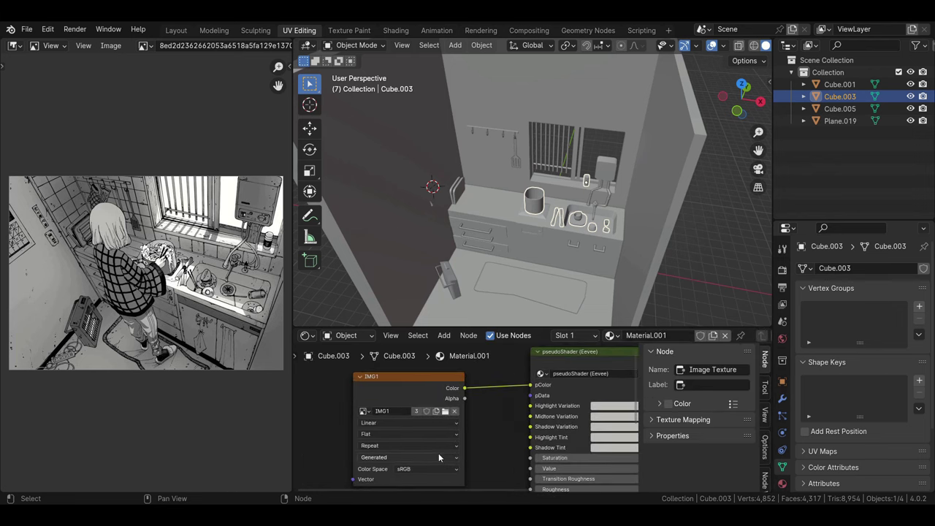
pyautogui.click(458, 411)
pyautogui.click(398, 411)
pyautogui.write('IMG2')
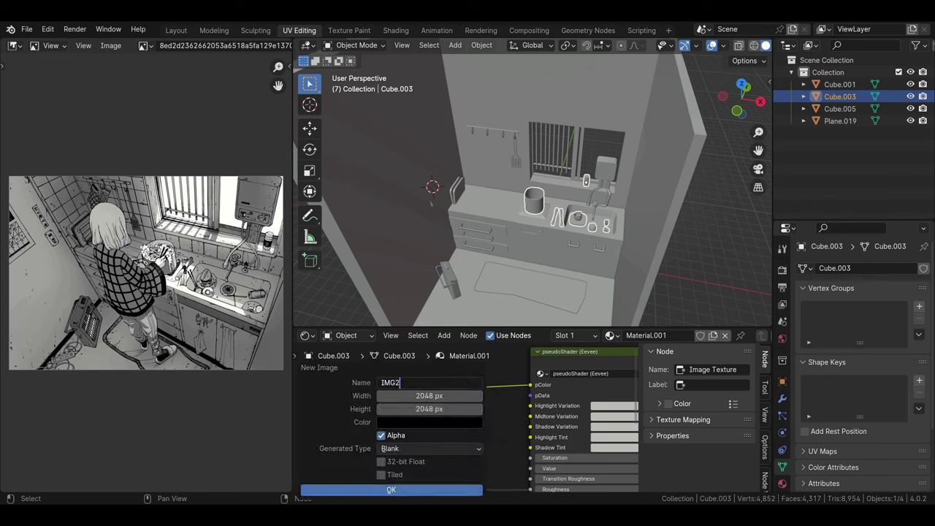
pyautogui.click(420, 489)
pyautogui.scroll(-2, 497, 452)
pyautogui.scroll(-1, 493, 440)
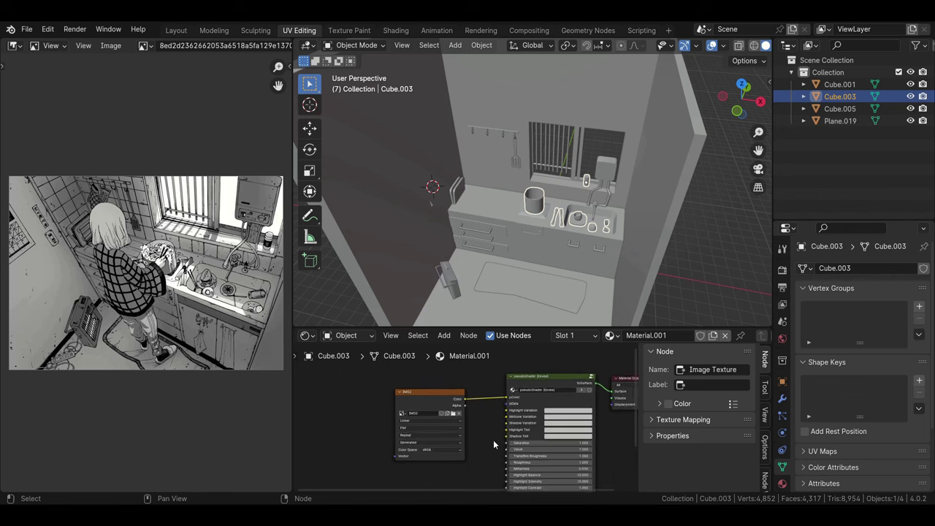
# Give Cube.005 its own Material.002 with a new image IMG3.
pyautogui.click(661, 244)
pyautogui.click(536, 205)
pyautogui.click(552, 249)
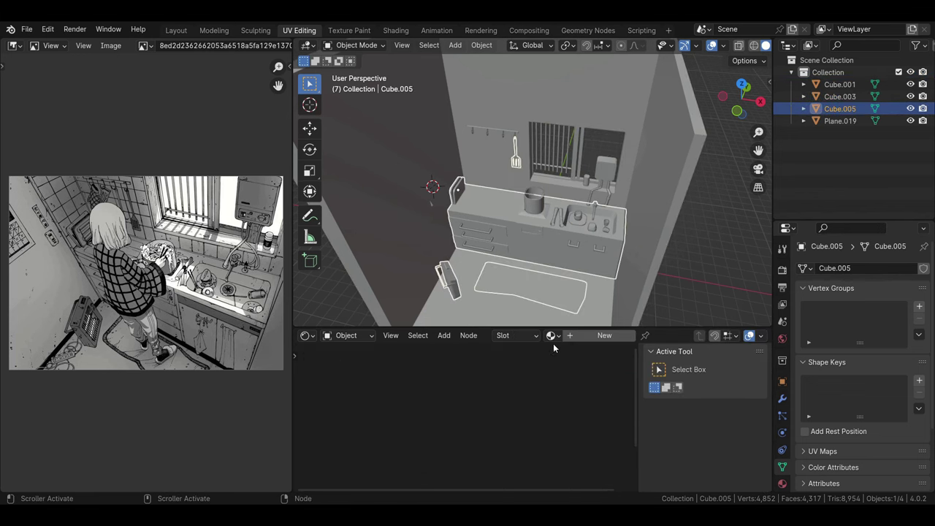
pyautogui.click(551, 335)
pyautogui.click(585, 367)
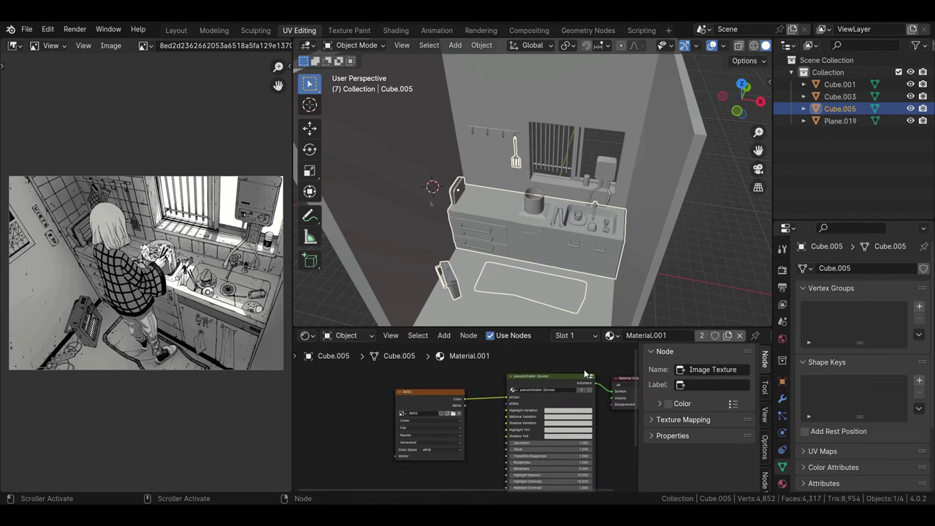
pyautogui.scroll(3, 474, 433)
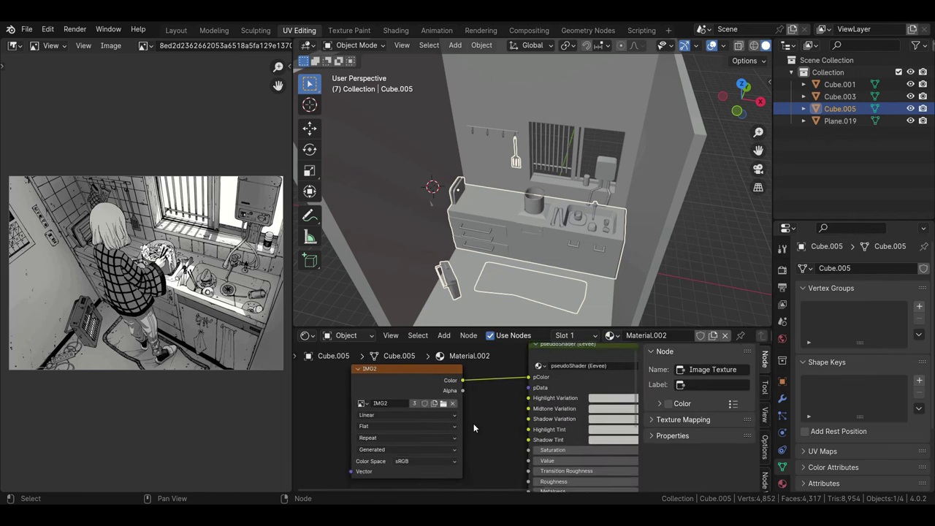
pyautogui.scroll(1, 473, 423)
pyautogui.click(387, 398)
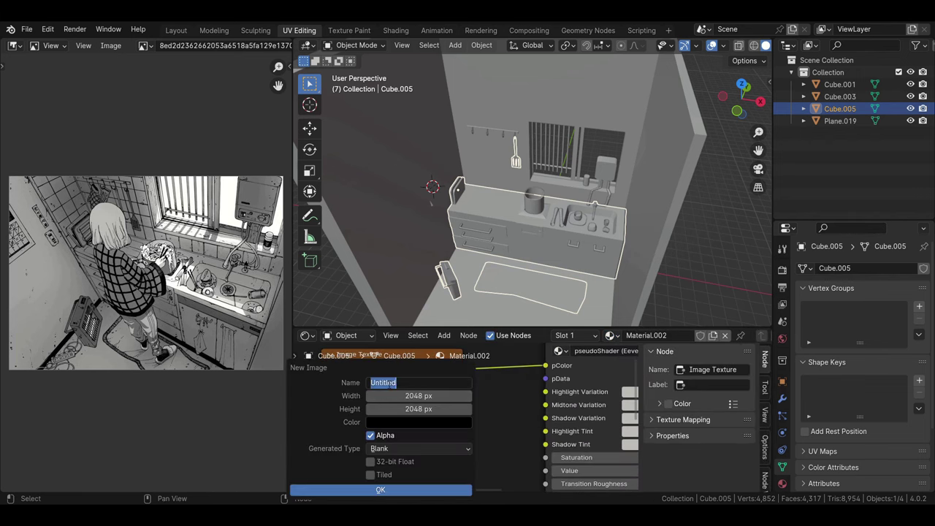
pyautogui.click(421, 490)
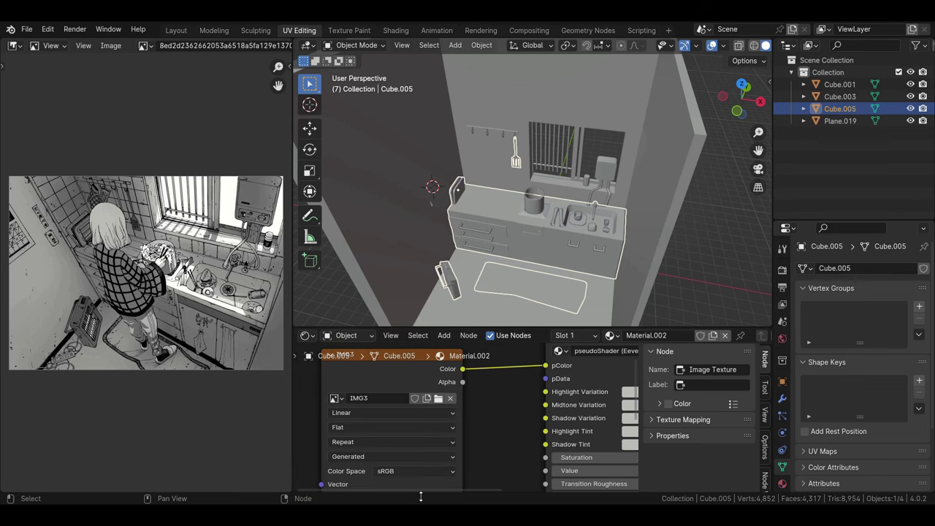
pyautogui.scroll(-2, 502, 448)
pyautogui.scroll(-2, 499, 439)
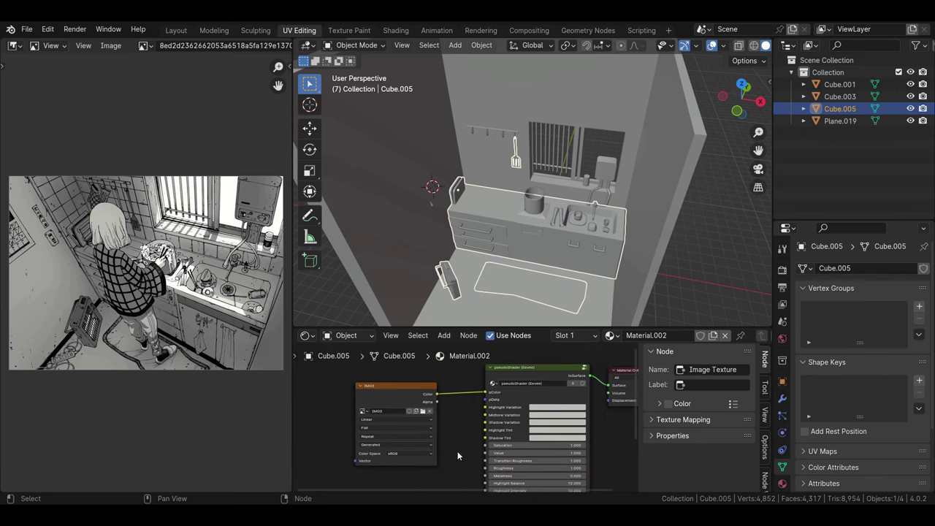
pyautogui.click(828, 122)
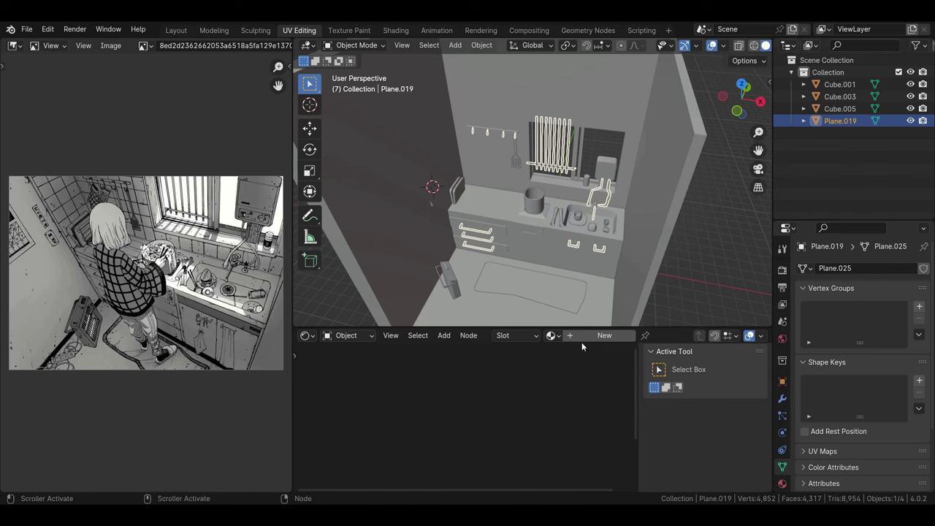
# Assign Material.002 to Plane.019 and make it a single-user Material.003.
pyautogui.click(839, 84)
pyautogui.click(839, 96)
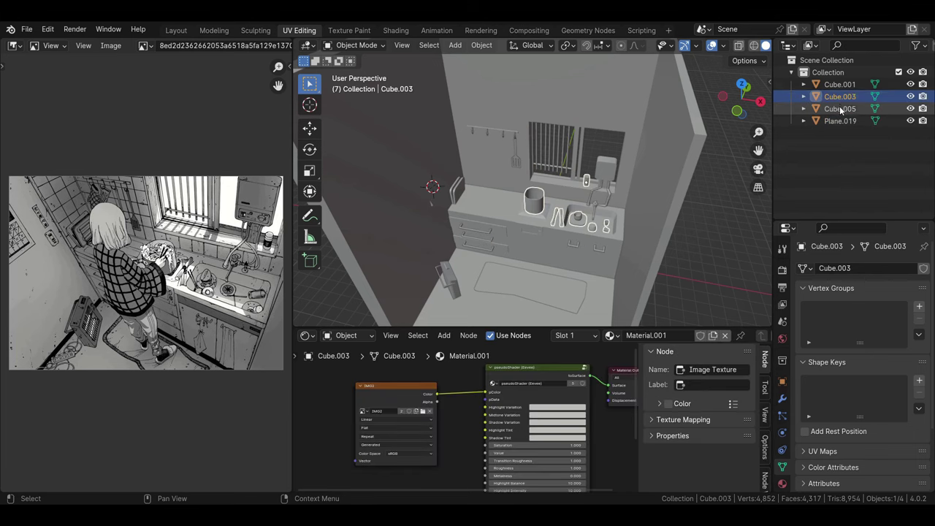
pyautogui.click(840, 108)
pyautogui.click(840, 120)
pyautogui.click(551, 336)
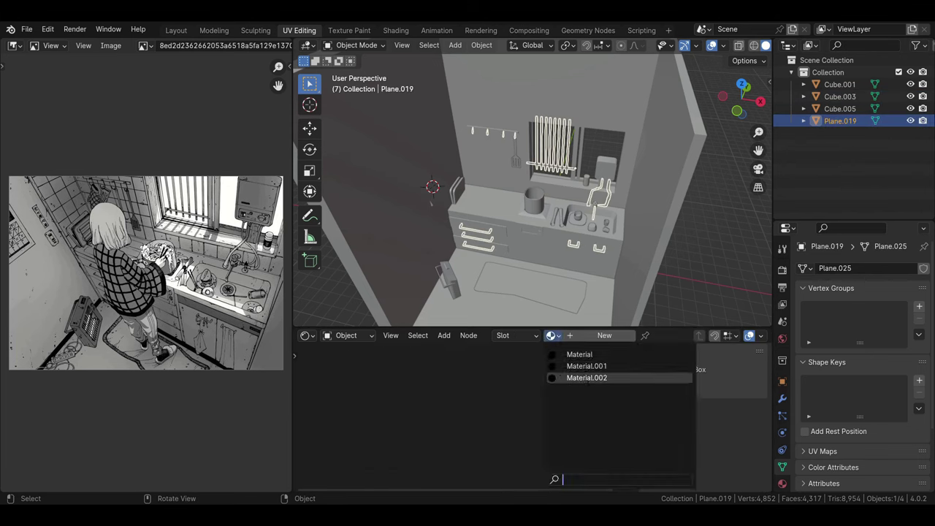
pyautogui.click(577, 377)
pyautogui.scroll(2, 441, 420)
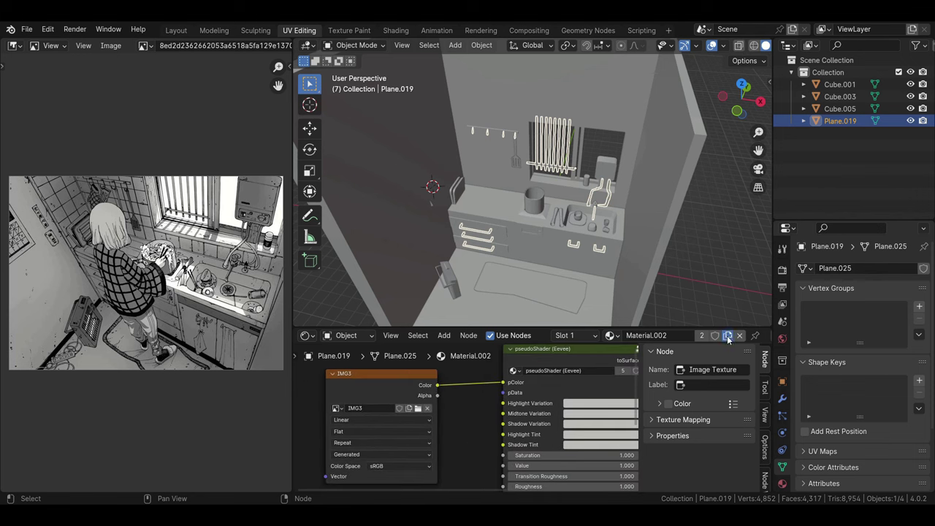
pyautogui.click(701, 335)
# Create a new blank image IMG4 in Material.003's texture node.
pyautogui.click(428, 409)
pyautogui.write('IMG4')
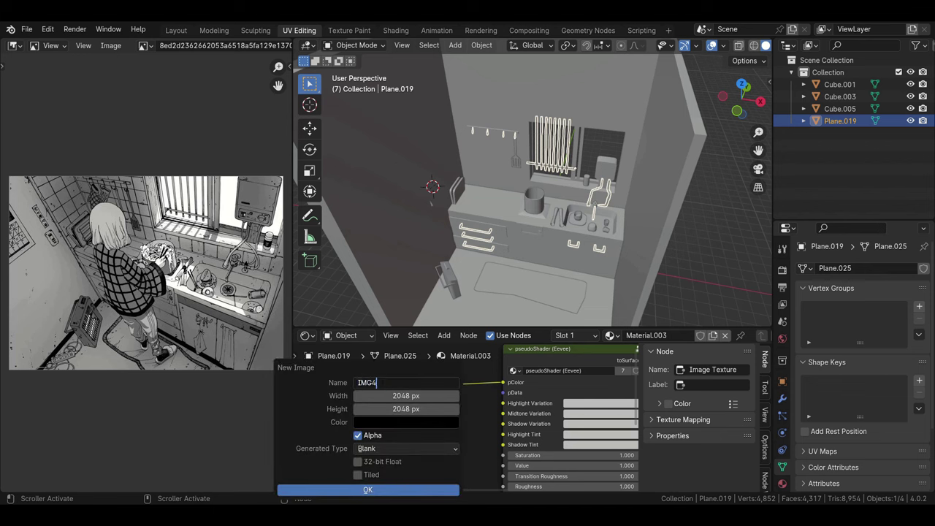
pyautogui.press('Return')
pyautogui.scroll(-2, 463, 436)
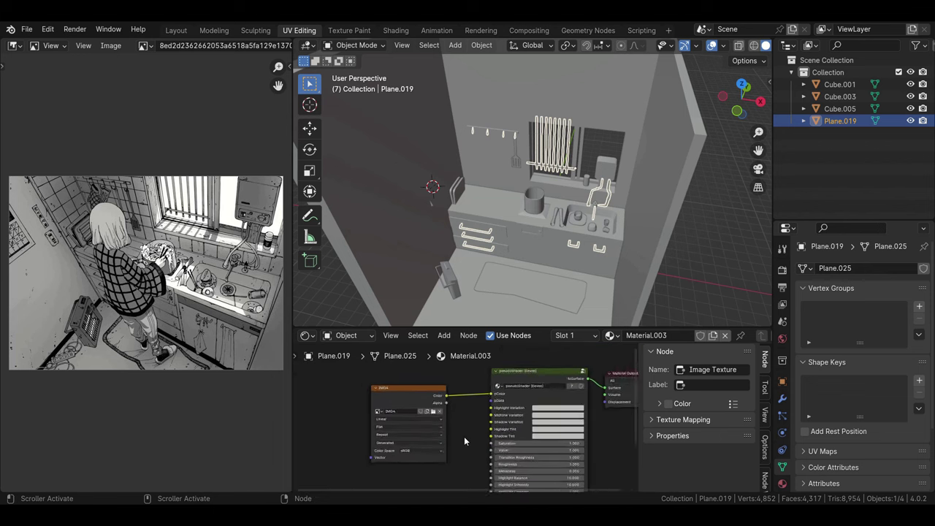
pyautogui.scroll(-1, 463, 436)
# Check the materials on Cube.003, Cube.005 and Plane.019, then deselect everything.
pyautogui.click(840, 84)
pyautogui.click(840, 97)
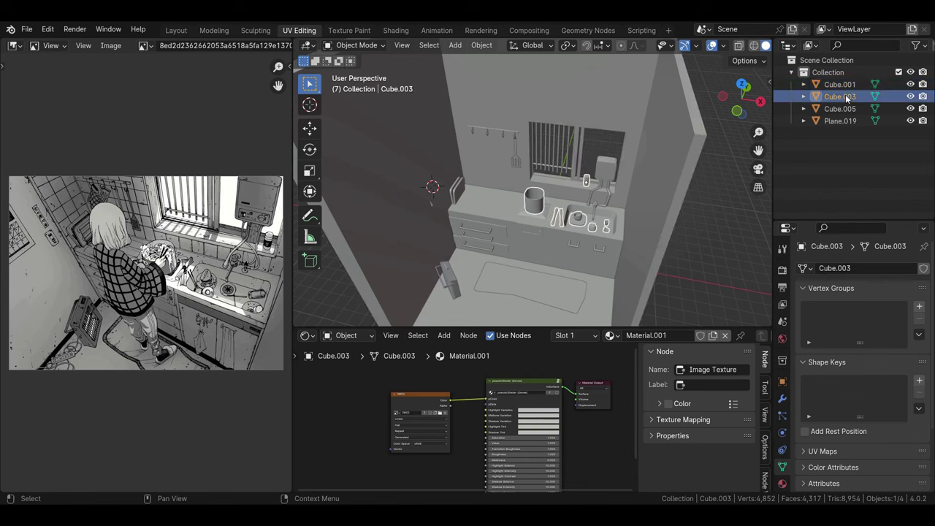
pyautogui.click(848, 109)
pyautogui.click(848, 122)
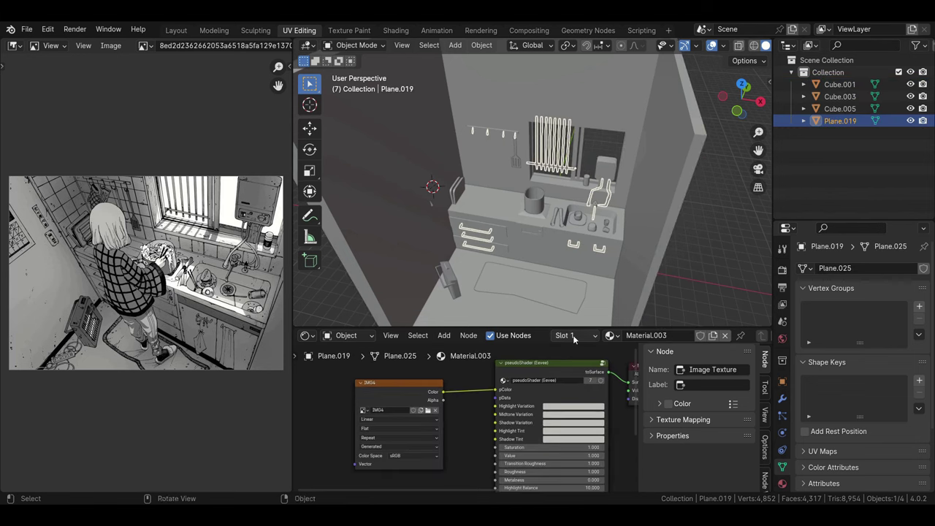
pyautogui.click(609, 335)
pyautogui.click(720, 249)
pyautogui.scroll(-4, 720, 248)
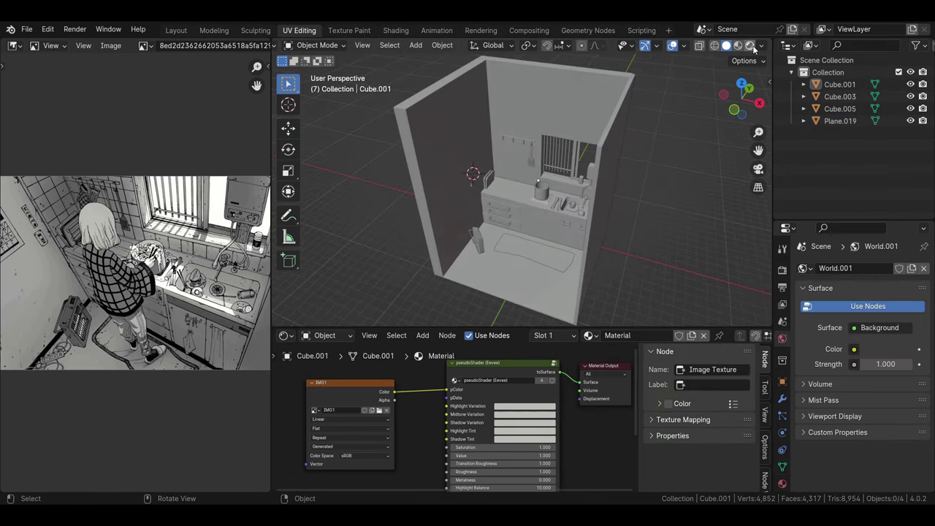
# Switch to rendered preview and add an Area light placed up on the room.
pyautogui.click(749, 46)
pyautogui.hotkey('shift', 'a')
pyautogui.click(683, 252)
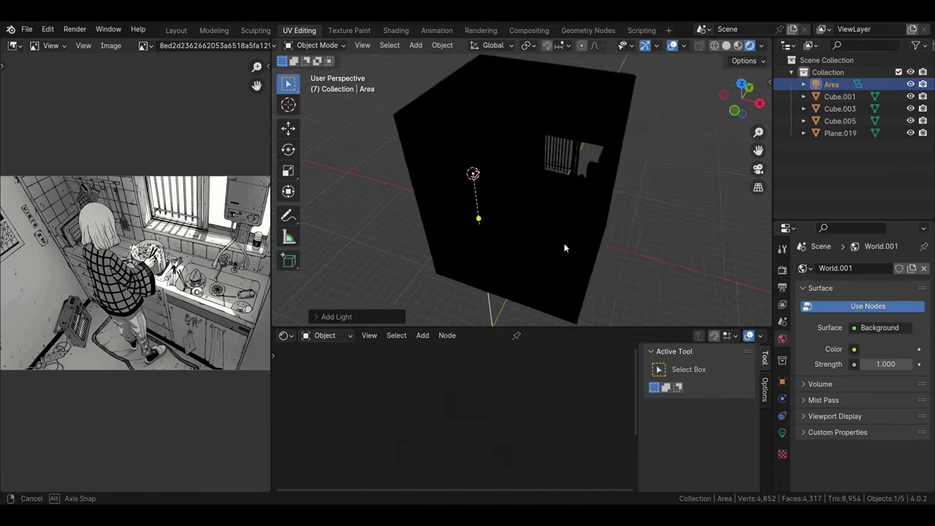
pyautogui.press('g')
pyautogui.click(642, 149)
pyautogui.moveTo(642, 154); pyautogui.dragTo(561, 183, button='middle')
# Move the Area light along the X axis and rotate it.
pyautogui.press('g')
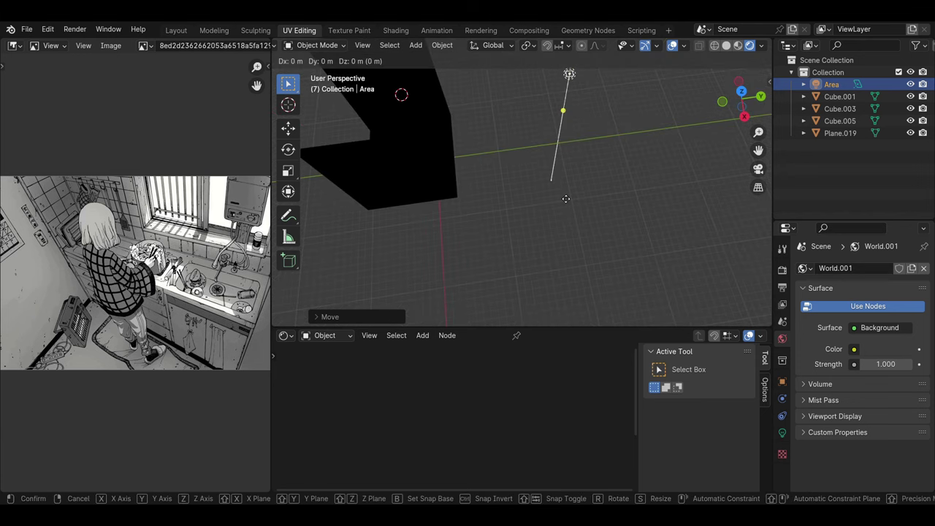
pyautogui.press('x')
pyautogui.click(578, 226)
pyautogui.press('g')
pyautogui.press('x')
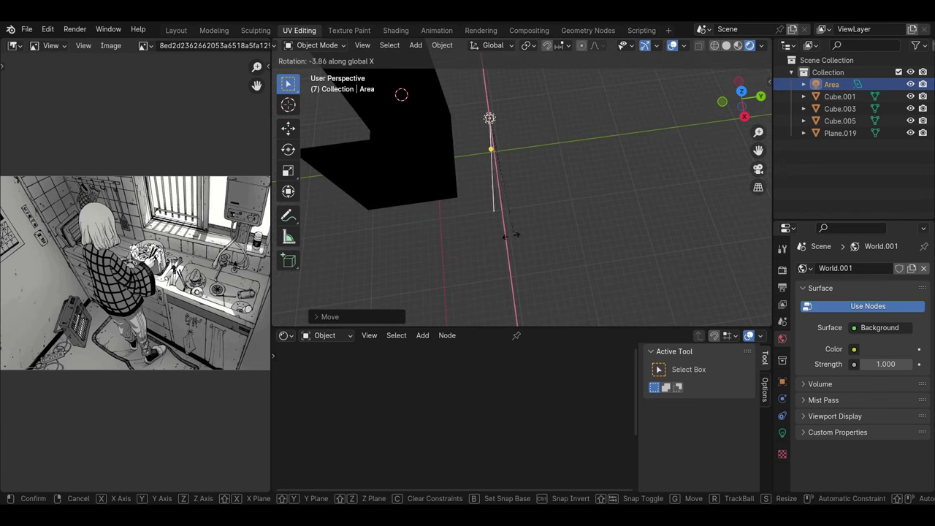
pyautogui.press('r')
pyautogui.click(504, 204)
pyautogui.moveTo(509, 172); pyautogui.dragTo(537, 179, button='middle')
# Reposition the Area light along X then Y, then select Cube.005 to show its nodes.
pyautogui.press('g')
pyautogui.click(556, 203)
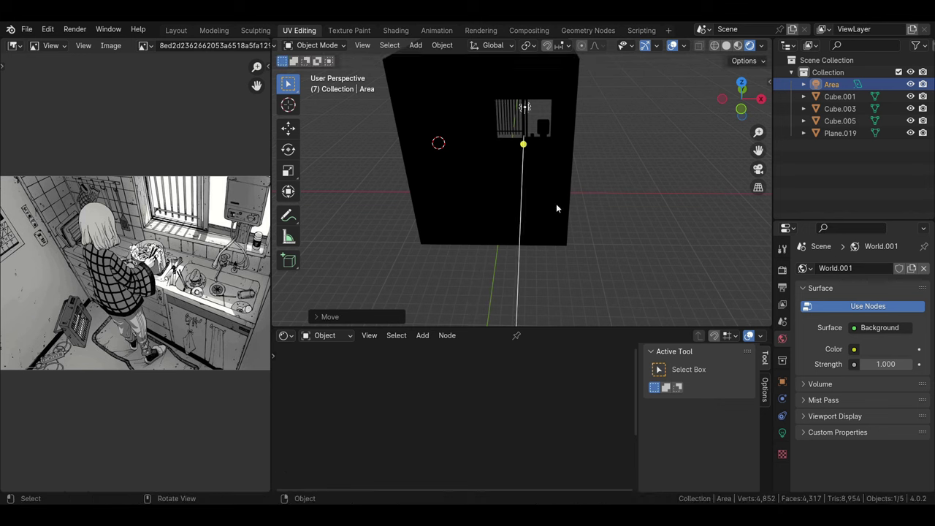
pyautogui.press('r')
pyautogui.press('x')
pyautogui.press('Escape')
pyautogui.press('g')
pyautogui.press('x')
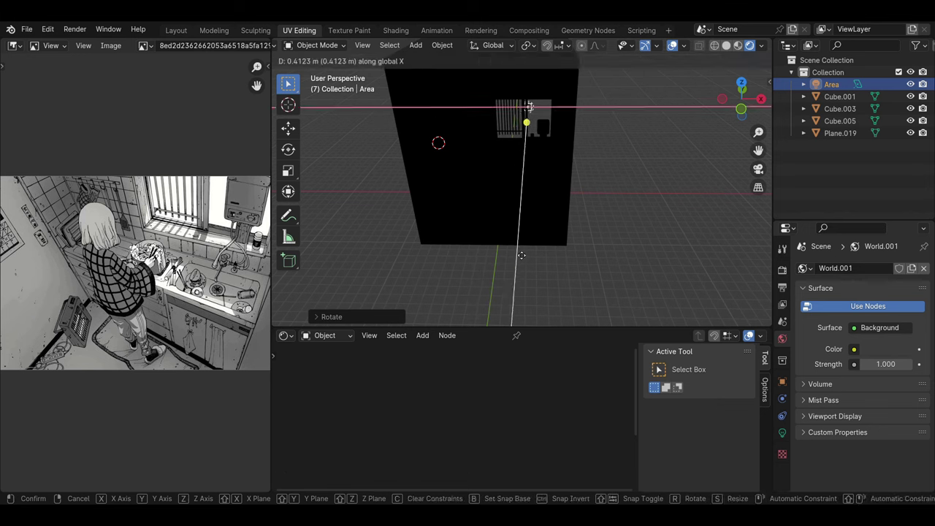
pyautogui.press('y')
pyautogui.moveTo(522, 280)
pyautogui.mouseDown(button='middle')
pyautogui.moveTo(559, 210)
pyautogui.moveTo(385, 216)
pyautogui.moveTo(650, 186)
pyautogui.moveTo(568, 189)
pyautogui.moveTo(602, 213)
pyautogui.mouseUp(button='middle')
pyautogui.press('Escape')
pyautogui.click(593, 176)
pyautogui.click(544, 210)
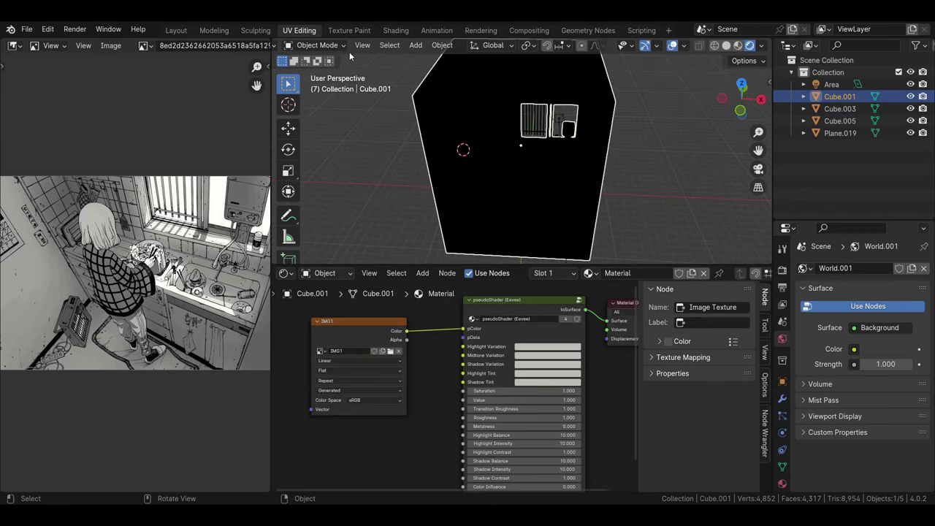
# Put Cube.001 in Texture Paint mode and show the manga reference in the image editor.
pyautogui.click(338, 45)
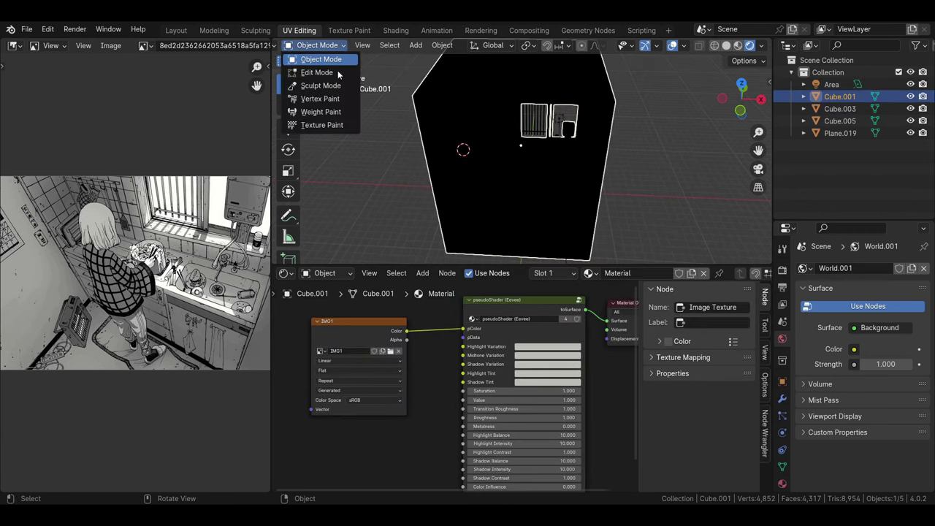
pyautogui.click(326, 126)
pyautogui.scroll(-3, 170, 207)
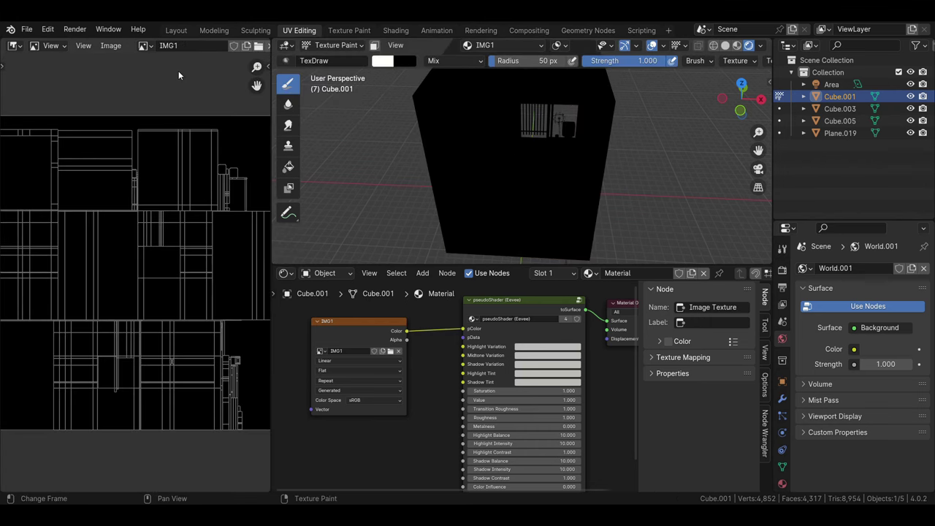
pyautogui.click(144, 45)
pyautogui.click(190, 62)
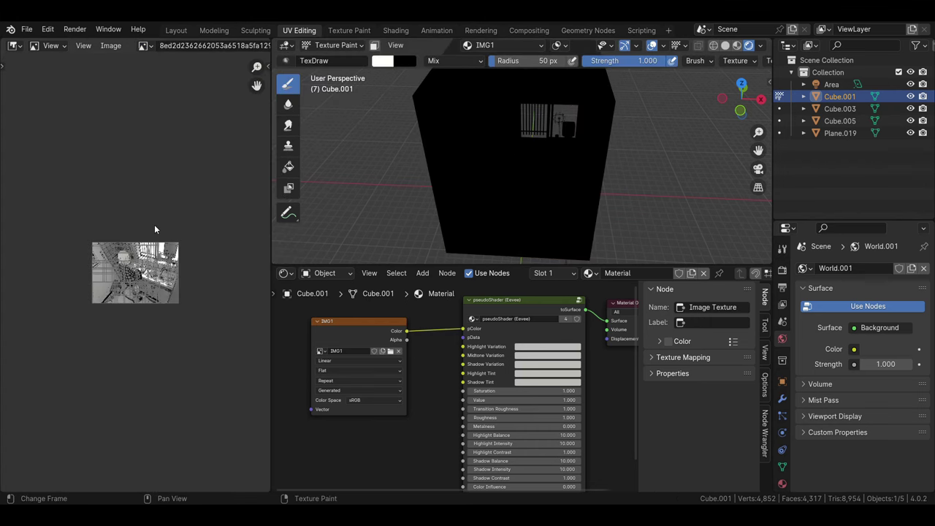
pyautogui.moveTo(147, 253); pyautogui.dragTo(167, 248, button='middle')
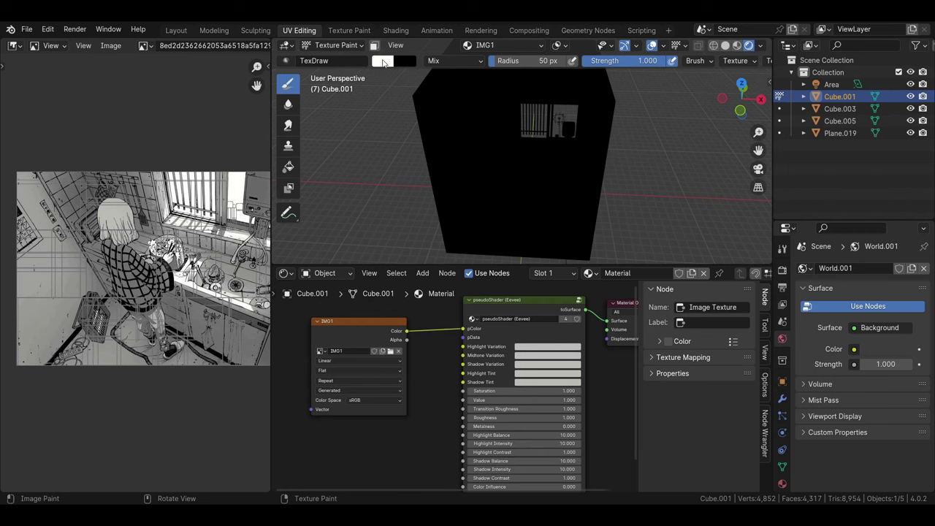
# Eyedrop a grey from the manga reference and Fill the walls with it.
pyautogui.click(382, 61)
pyautogui.click(491, 210)
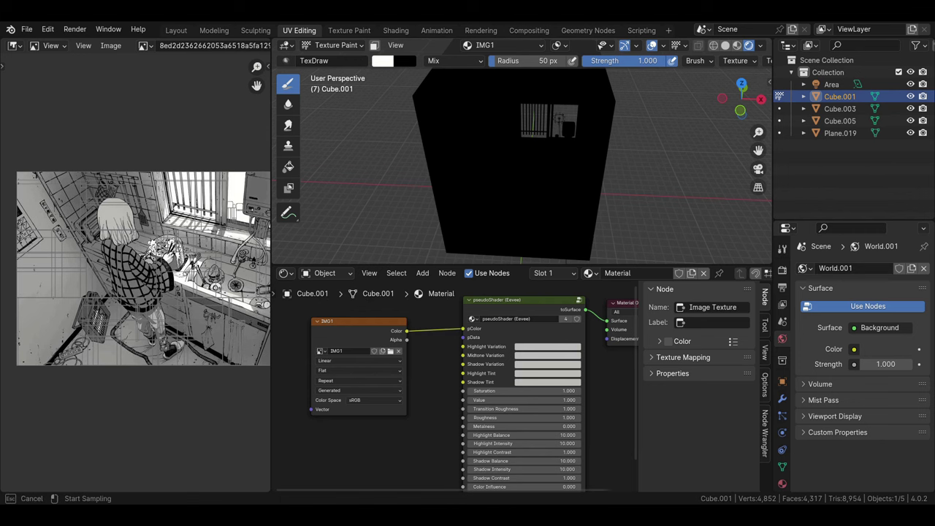
pyautogui.click(62, 325)
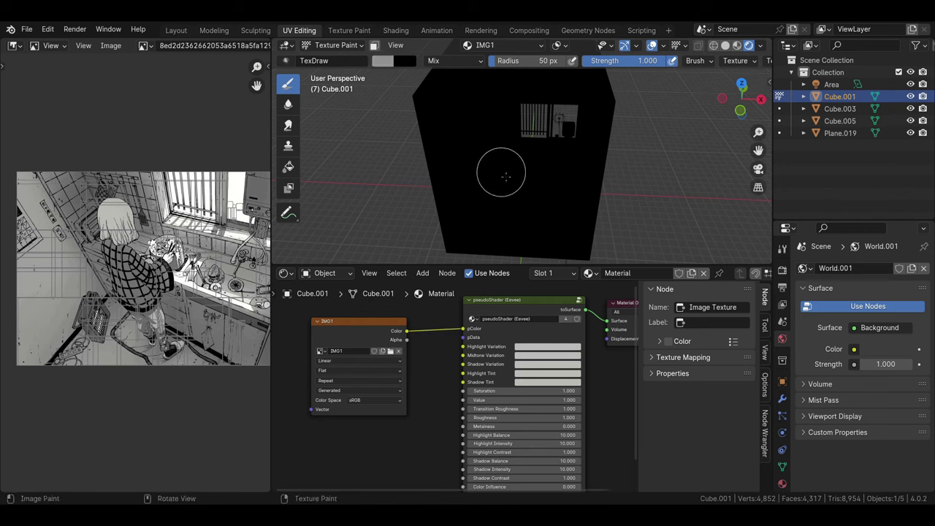
pyautogui.click(288, 168)
pyautogui.click(387, 63)
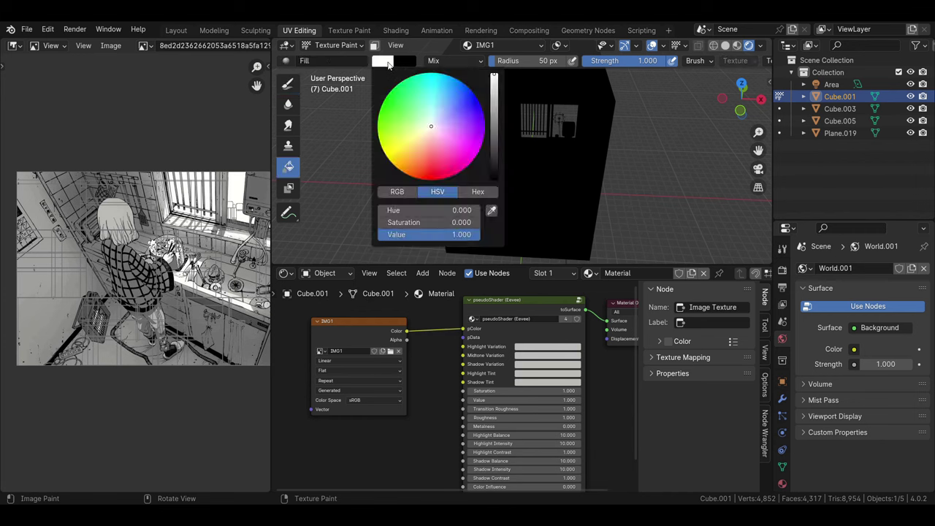
pyautogui.click(491, 211)
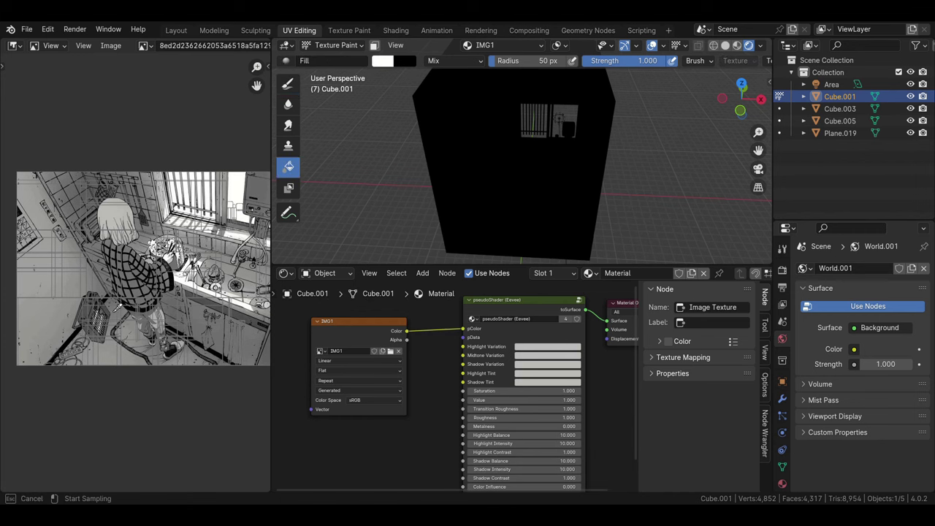
pyautogui.click(63, 319)
pyautogui.click(462, 202)
# Inspect the grey walls, select the Area light and return to Object Mode.
pyautogui.moveTo(494, 203); pyautogui.dragTo(577, 210, button='middle')
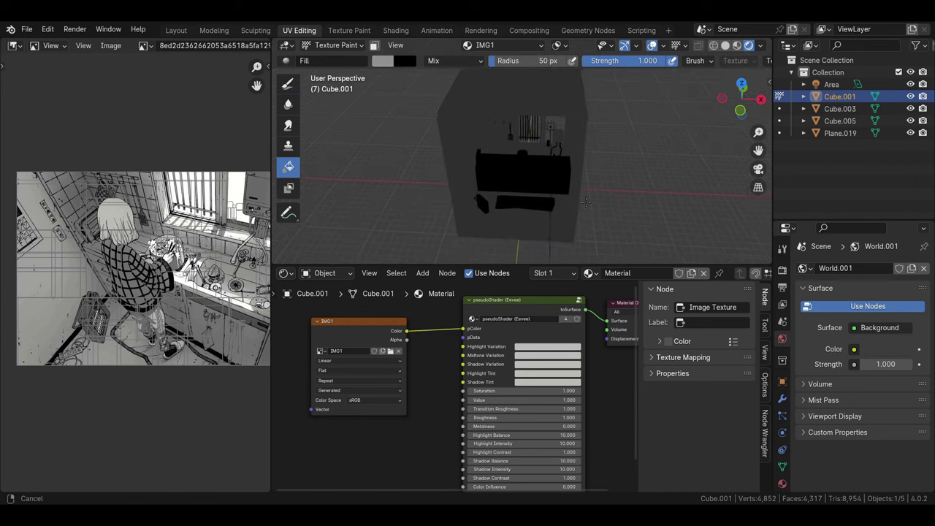
pyautogui.scroll(-2, 781, 441)
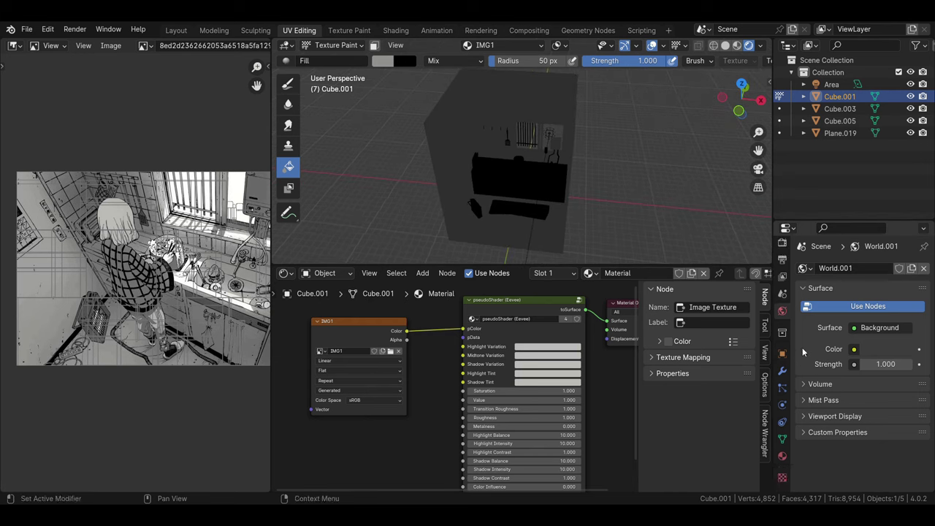
pyautogui.click(831, 84)
pyautogui.click(354, 45)
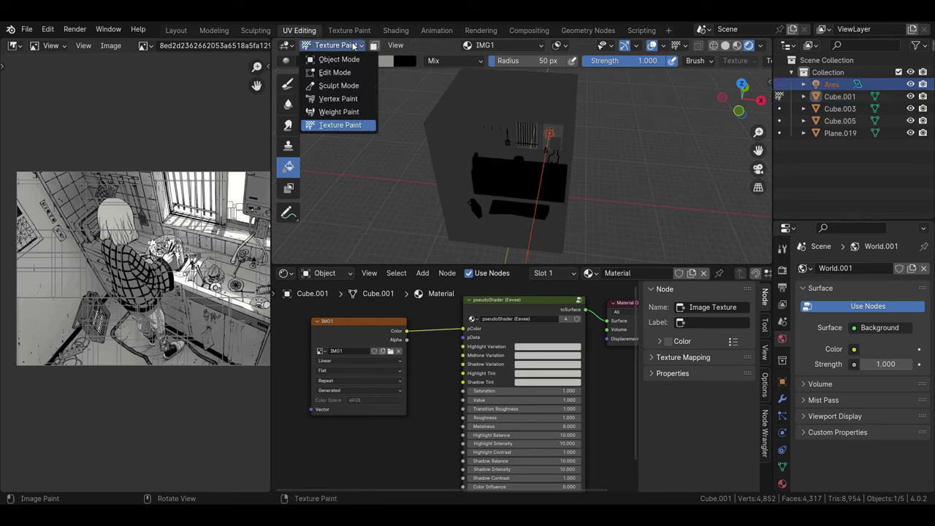
pyautogui.click(339, 59)
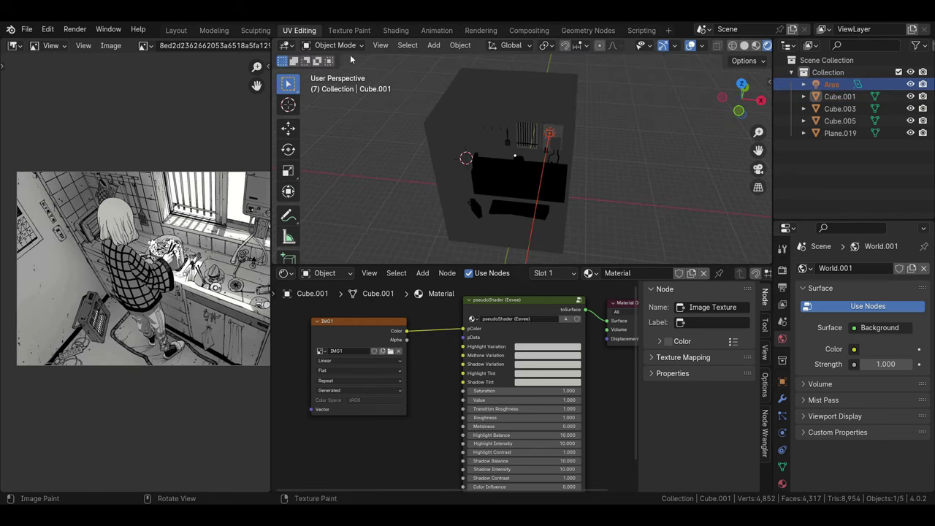
# Set the Area light's Power to 10000 W.
pyautogui.click(839, 96)
pyautogui.moveTo(544, 166); pyautogui.dragTo(577, 186, button='middle')
pyautogui.click(579, 188)
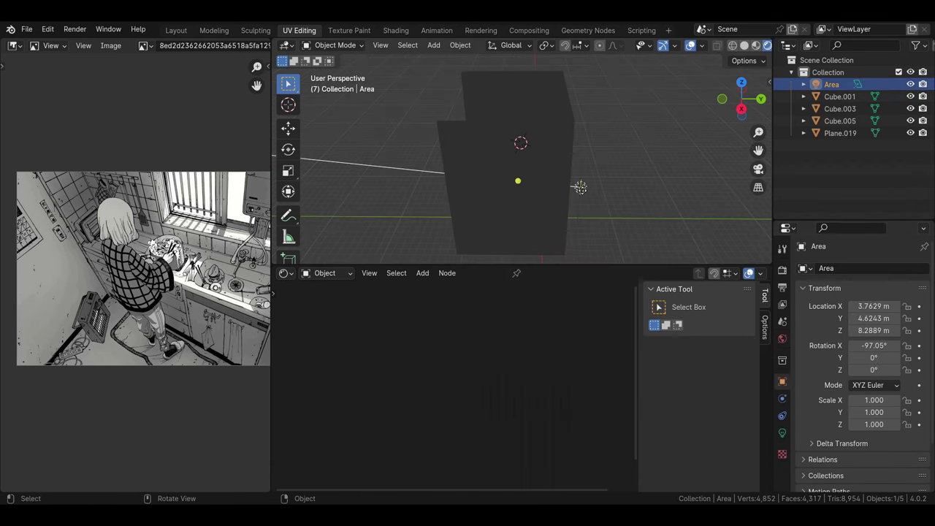
pyautogui.click(782, 432)
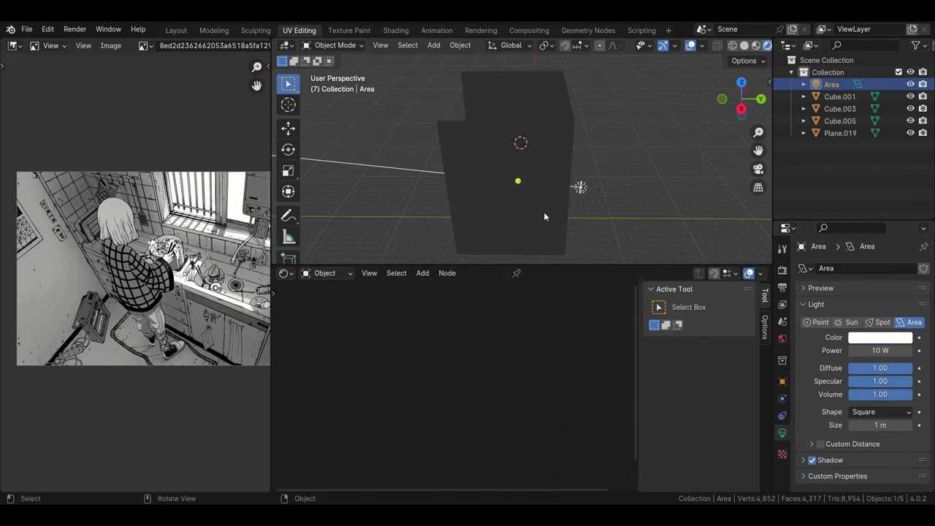
pyautogui.moveTo(544, 216); pyautogui.dragTo(695, 204, button='middle')
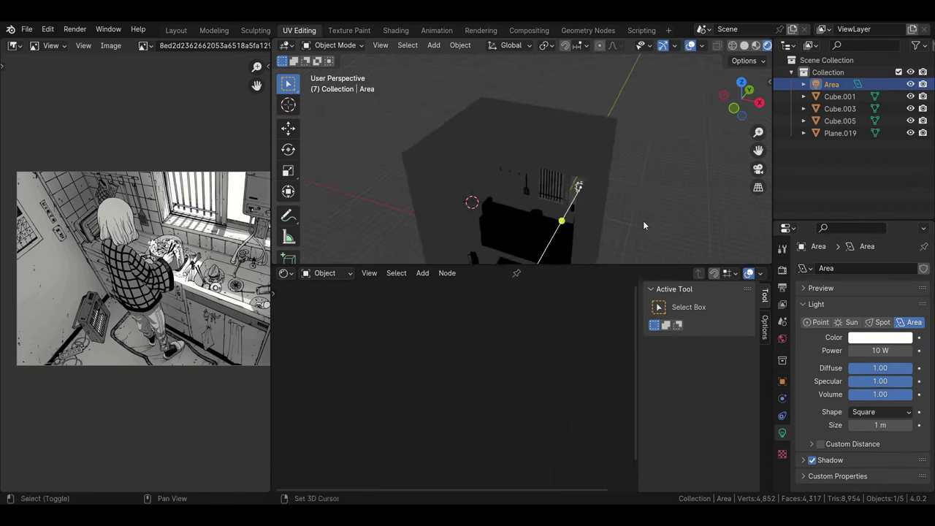
pyautogui.write('0000')
pyautogui.press('Return')
pyautogui.click(888, 350)
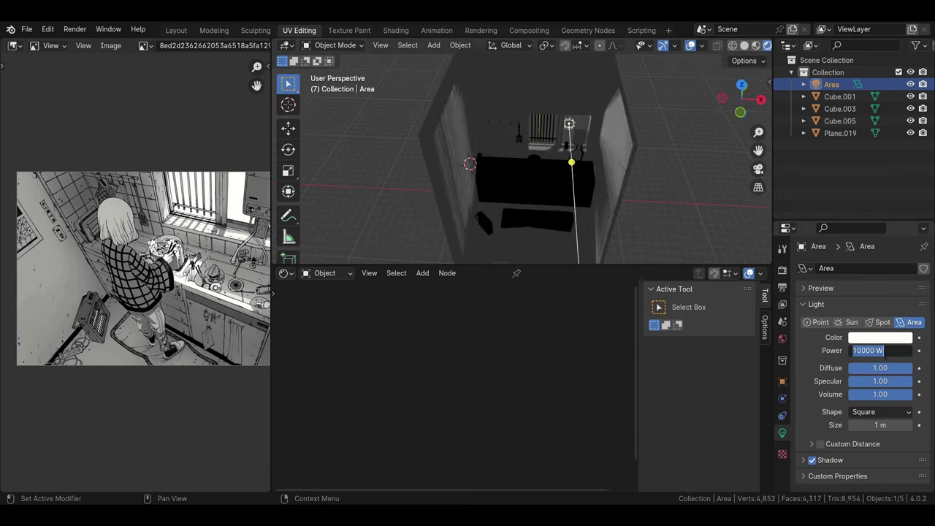
pyautogui.press('Return')
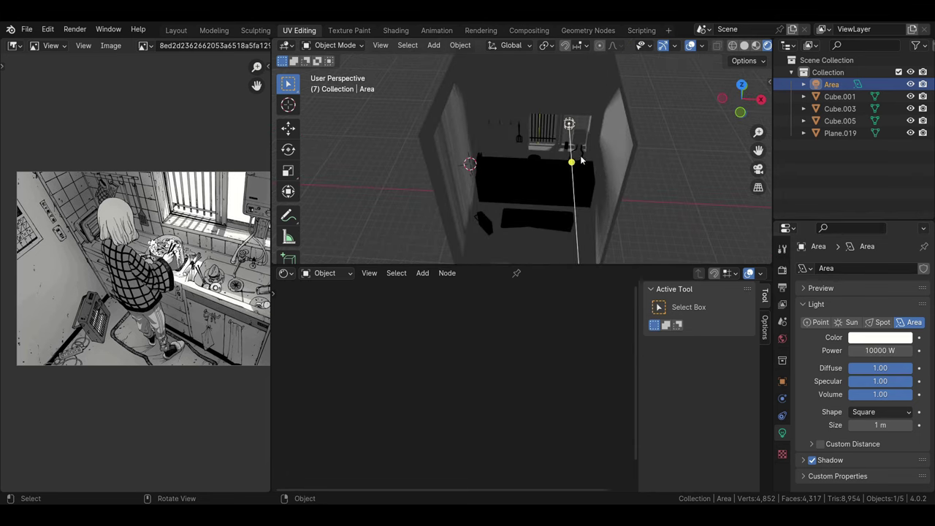
# Move the Area light, rotate it about X, and shift it along Y into the room.
pyautogui.press('g')
pyautogui.click(582, 218)
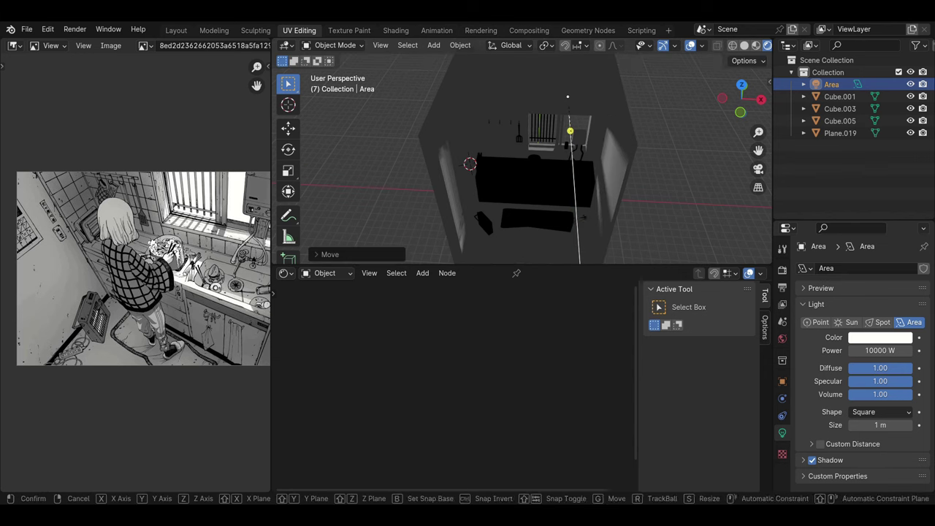
pyautogui.press('x')
pyautogui.click(509, 223)
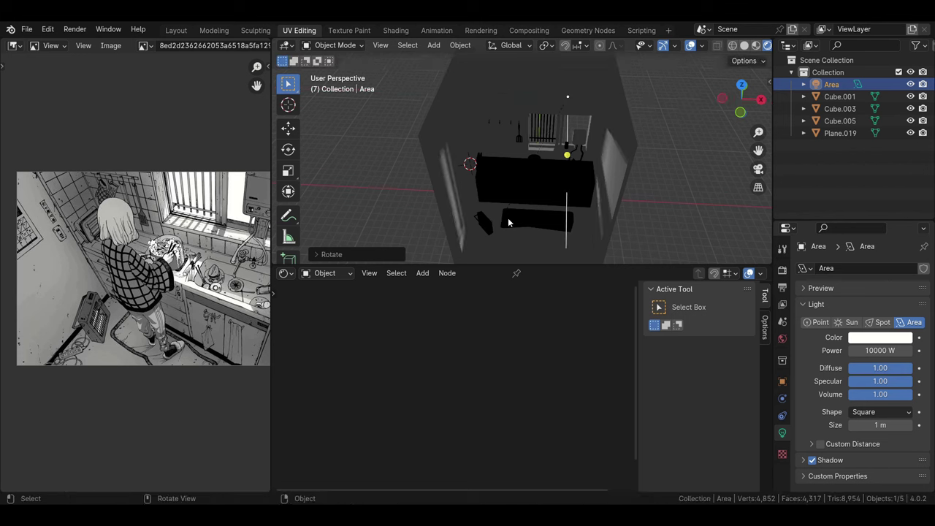
pyautogui.press('g')
pyautogui.press('y')
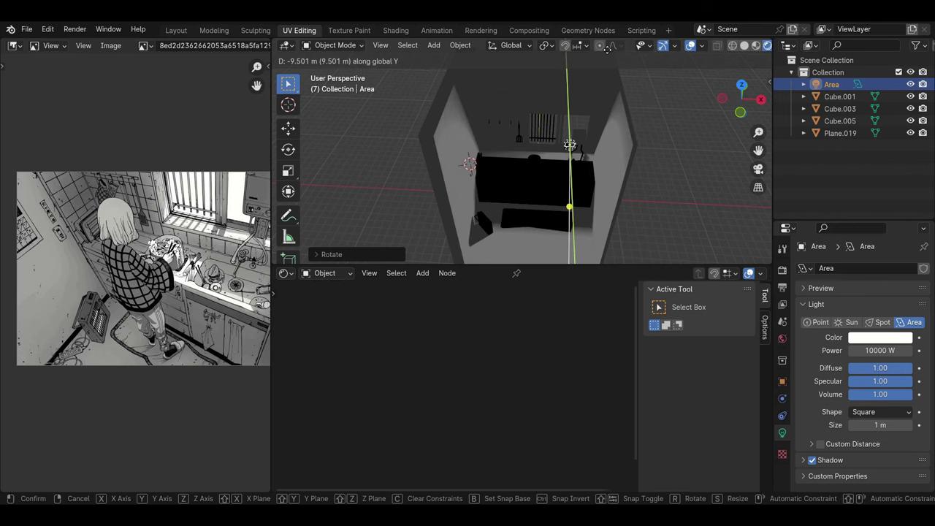
pyautogui.click(604, 50)
pyautogui.press('g')
pyautogui.press('y')
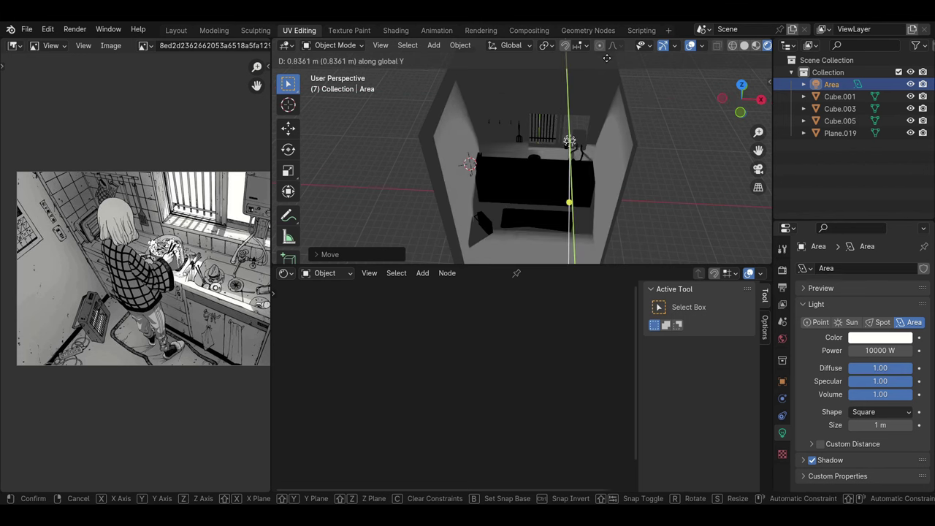
pyautogui.press('Escape')
pyautogui.click(626, 185)
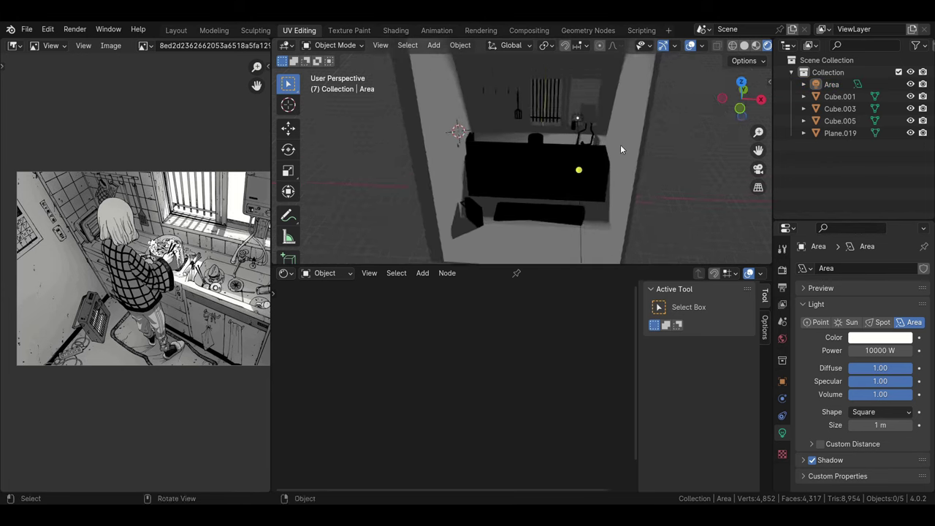
pyautogui.moveTo(626, 185); pyautogui.dragTo(511, 174, button='middle')
pyautogui.click(511, 173)
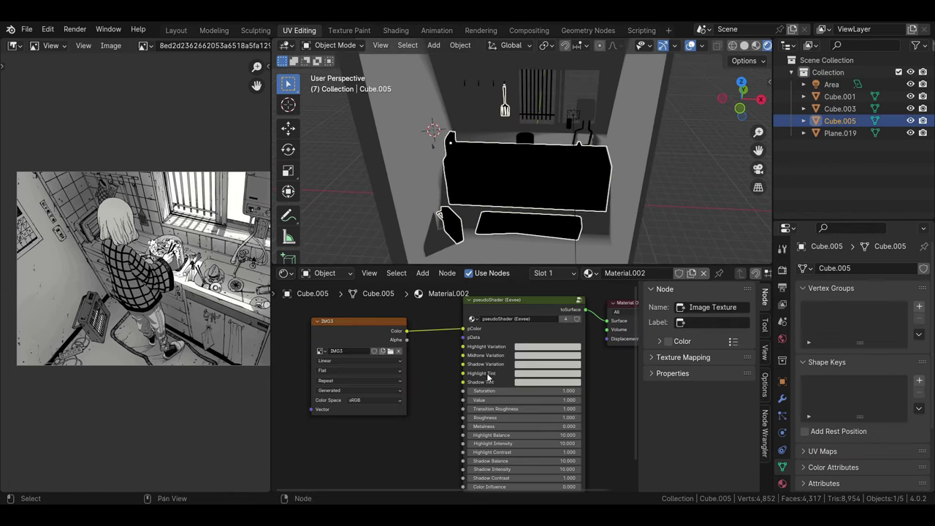
# Raise Cube.001's pseudoShader Value to 3.500 to brighten the walls.
pyautogui.click(360, 49)
pyautogui.scroll(1, 562, 417)
pyautogui.click(621, 204)
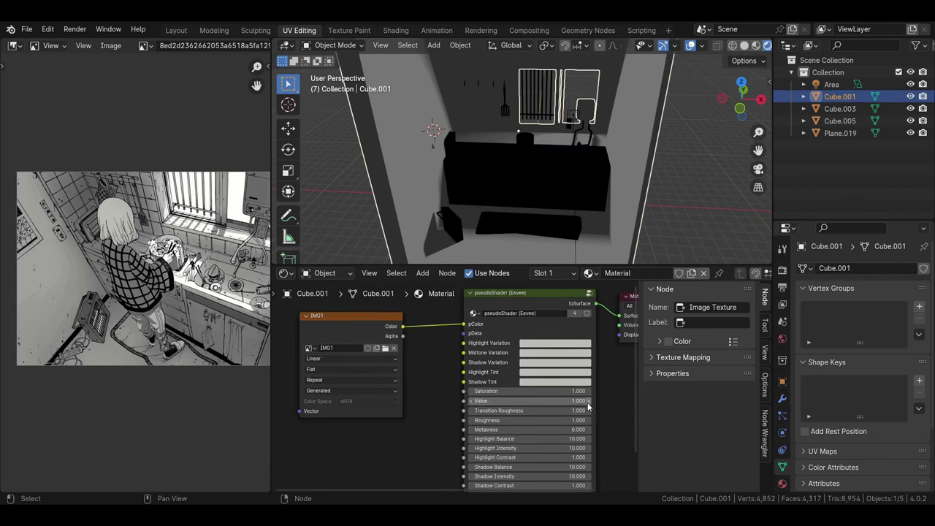
pyautogui.moveTo(584, 401); pyautogui.dragTo(642, 401)
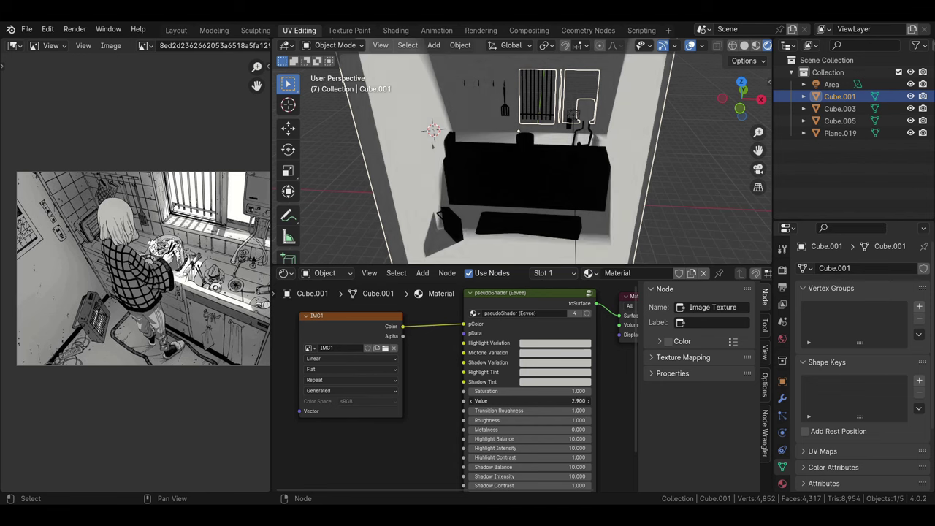
pyautogui.click(654, 228)
pyautogui.moveTo(642, 219); pyautogui.dragTo(582, 227, button='middle')
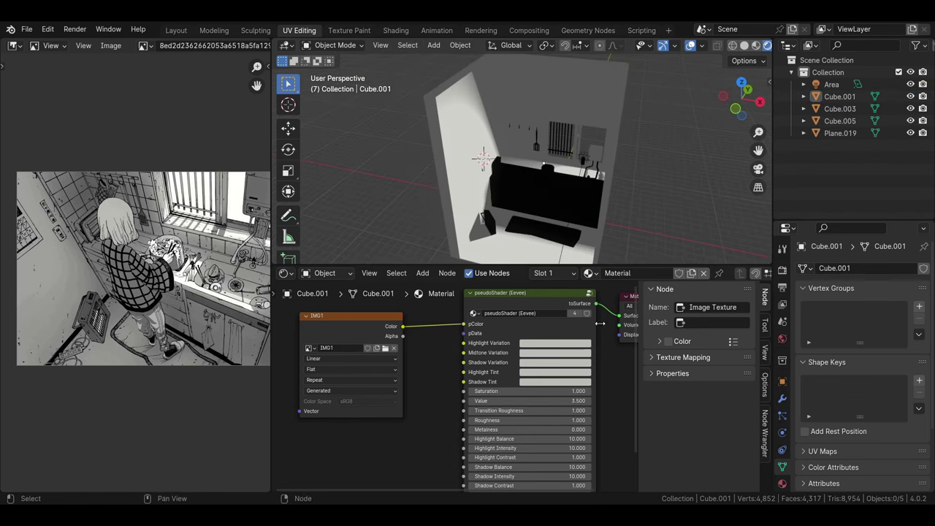
# Fill Cube.005's IMG3 texture grey and raise its shader Value to 4.100.
pyautogui.click(551, 198)
pyautogui.click(336, 46)
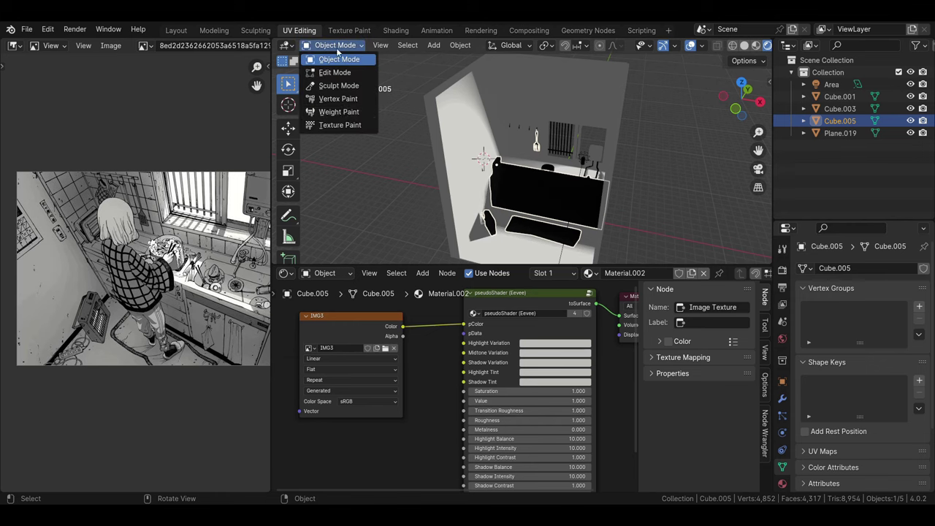
pyautogui.click(343, 125)
pyautogui.click(536, 210)
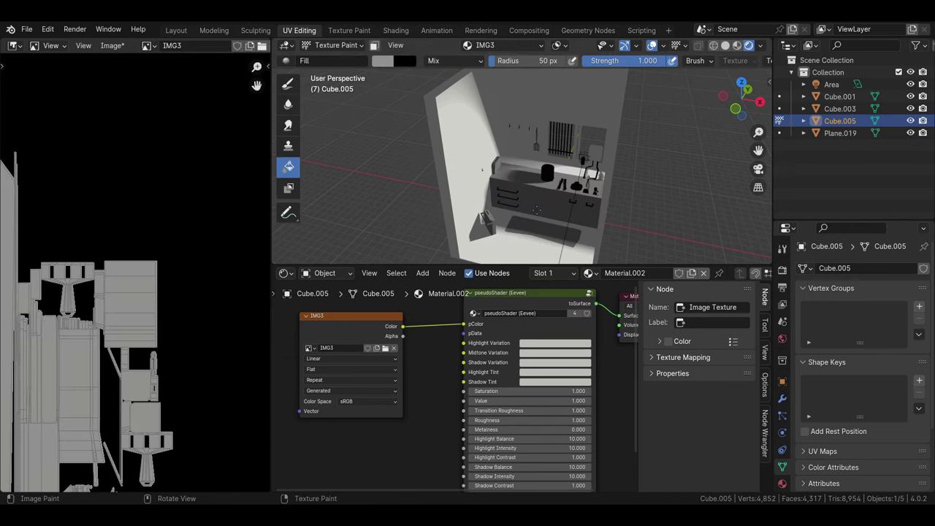
pyautogui.moveTo(587, 206); pyautogui.dragTo(555, 219, button='middle')
pyautogui.click(336, 45)
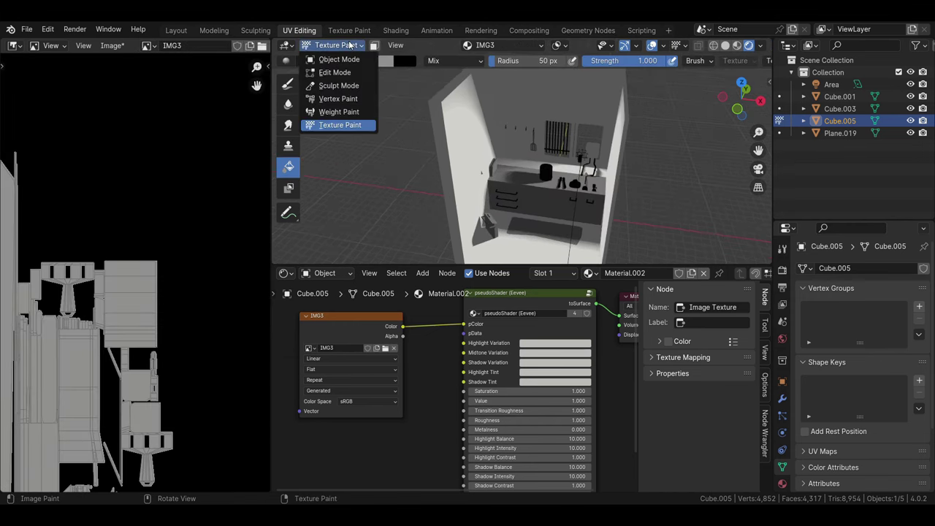
pyautogui.click(336, 60)
pyautogui.moveTo(529, 400); pyautogui.dragTo(577, 401)
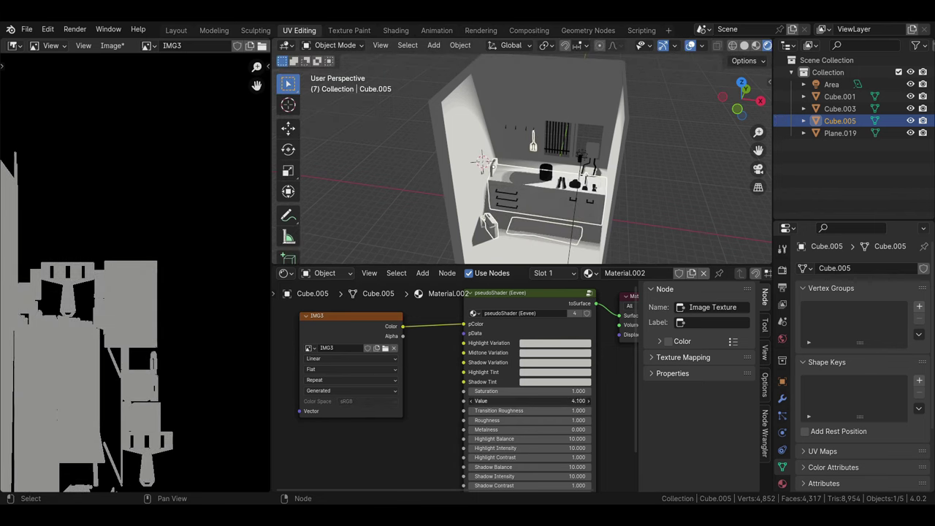
pyautogui.click(485, 115)
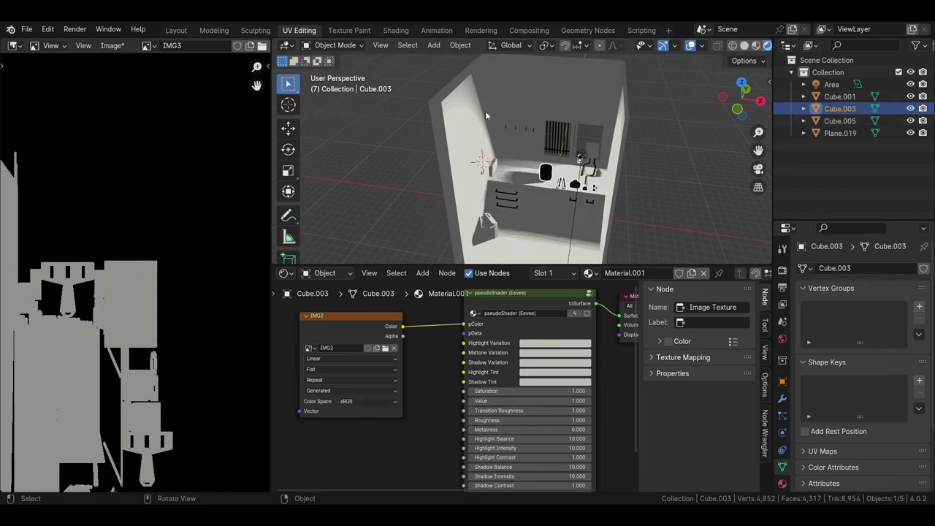
# Raise Cube.003's pseudoShader Value to 4.000 after cycling it through Texture Paint and back.
pyautogui.click(333, 45)
pyautogui.click(321, 125)
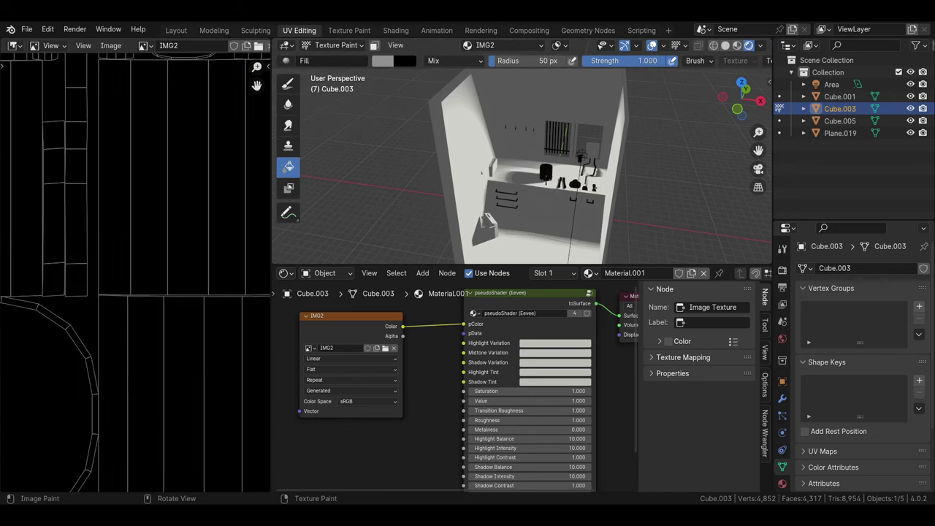
pyautogui.click(333, 45)
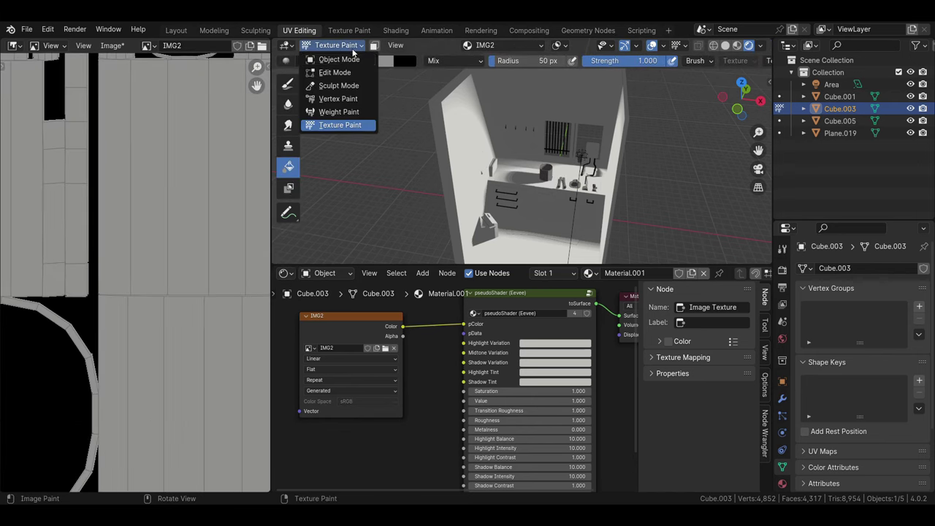
pyautogui.click(321, 59)
pyautogui.moveTo(526, 400); pyautogui.dragTo(562, 400)
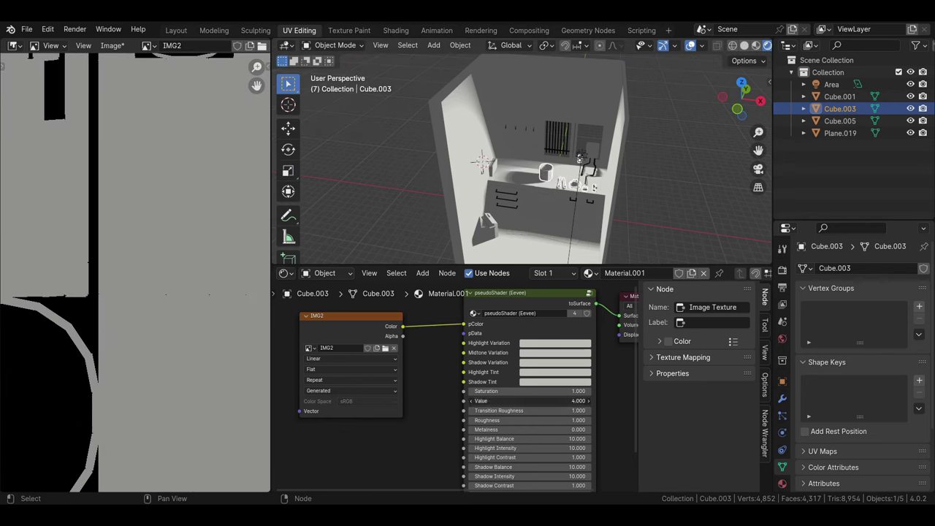
# Select the radiator Plane.019 and cycle it through Texture Paint back to Object Mode.
pyautogui.click(558, 133)
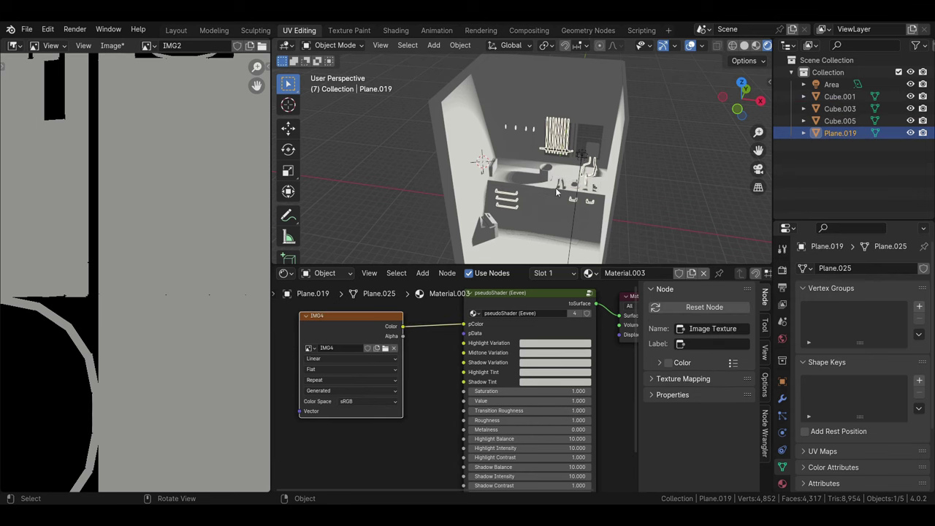
pyautogui.click(356, 47)
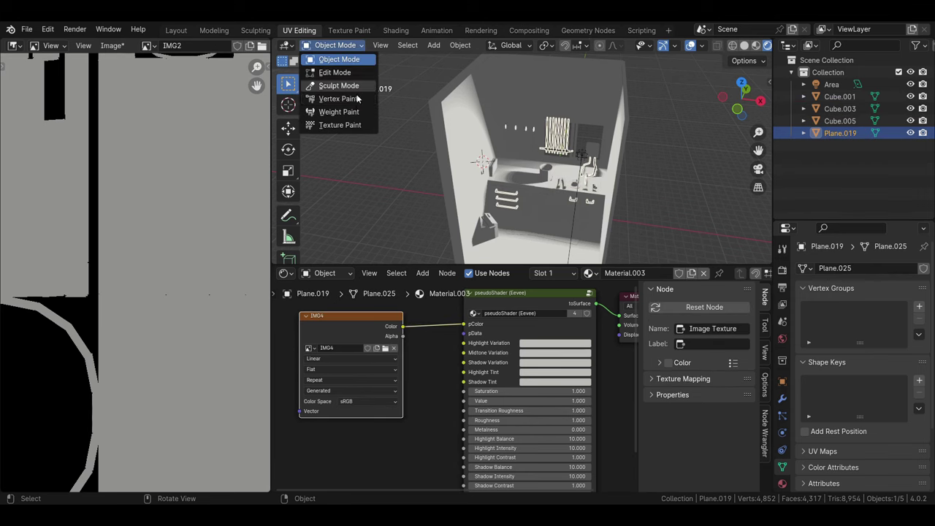
pyautogui.click(357, 126)
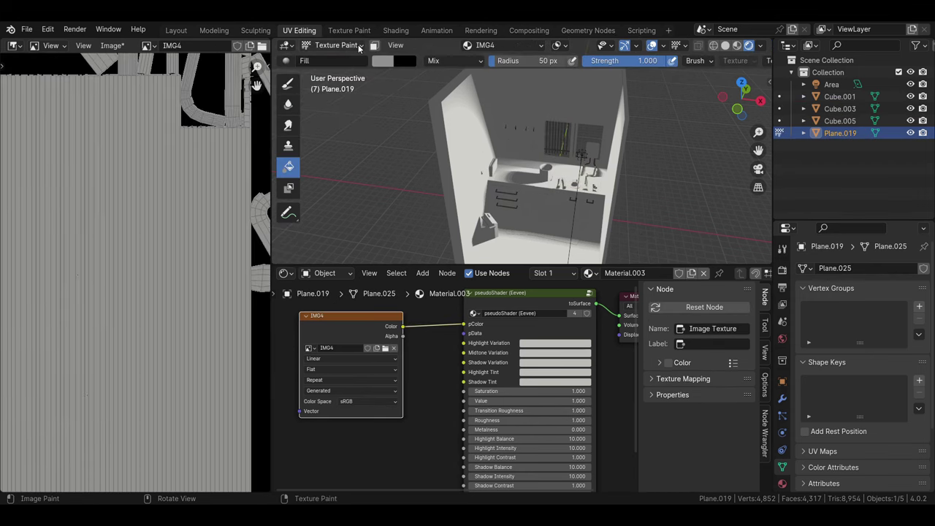
pyautogui.click(359, 48)
pyautogui.click(347, 58)
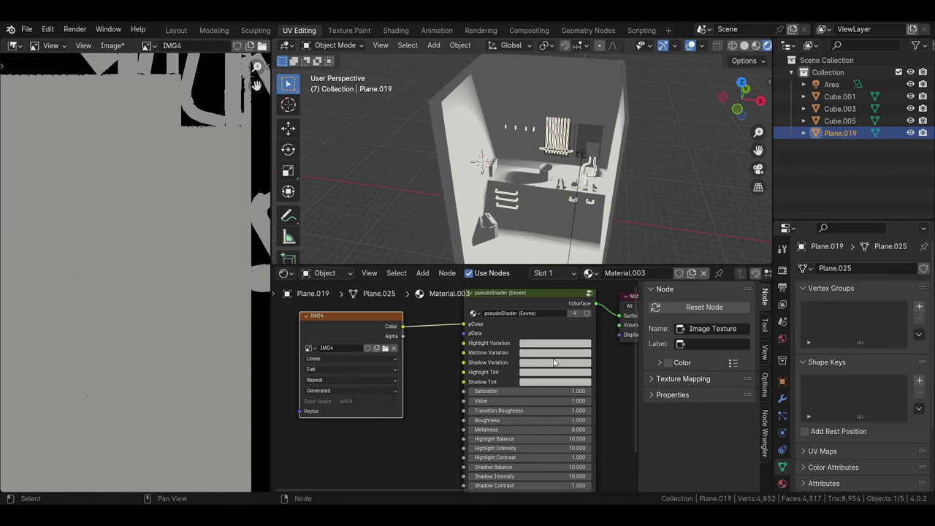
# Set Plane.019's shader Value to 3.4, nudge it to 3.500, then deselect everything.
pyautogui.click(538, 403)
pyautogui.write('3.4')
pyautogui.press('Return')
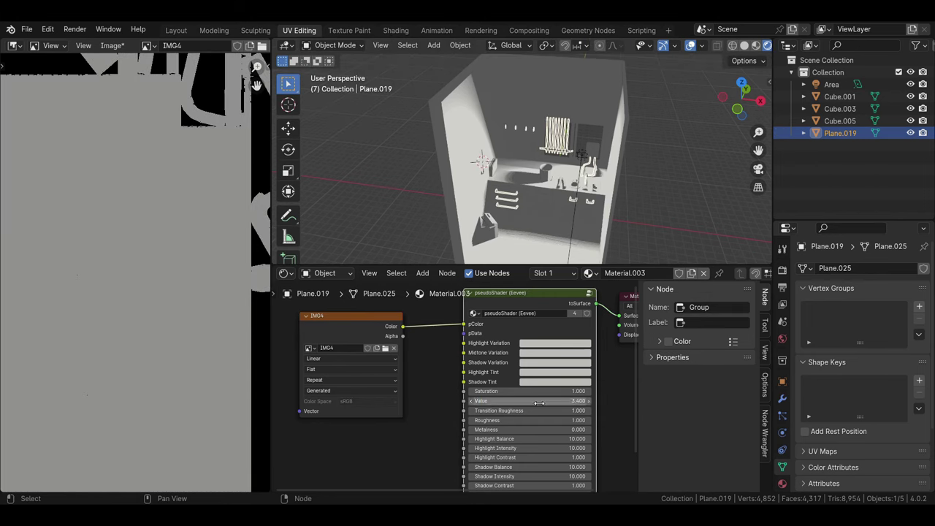
pyautogui.click(588, 401)
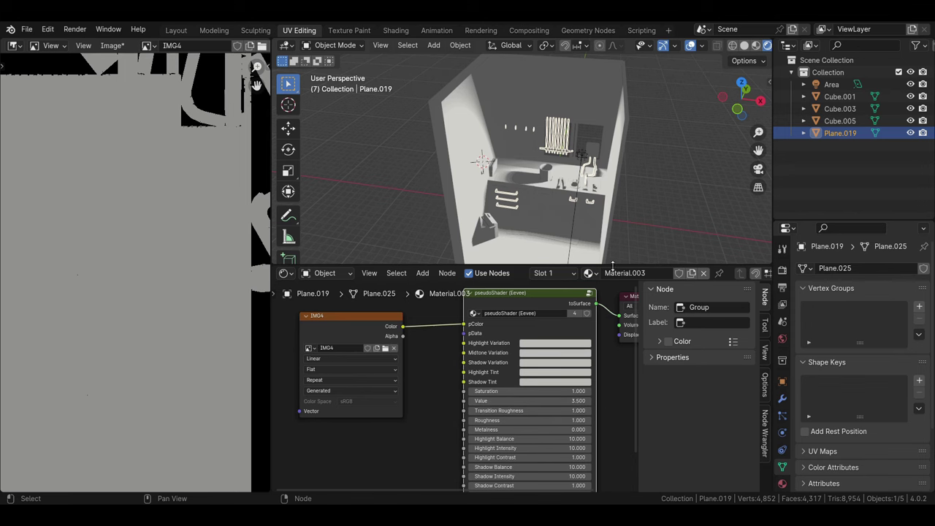
pyautogui.click(658, 219)
pyautogui.moveTo(657, 219); pyautogui.dragTo(628, 212, button='middle')
pyautogui.scroll(-3, 132, 219)
# Load the kitchen reference illustration in the Image Editor and enlarge the 3D view.
pyautogui.click(149, 45)
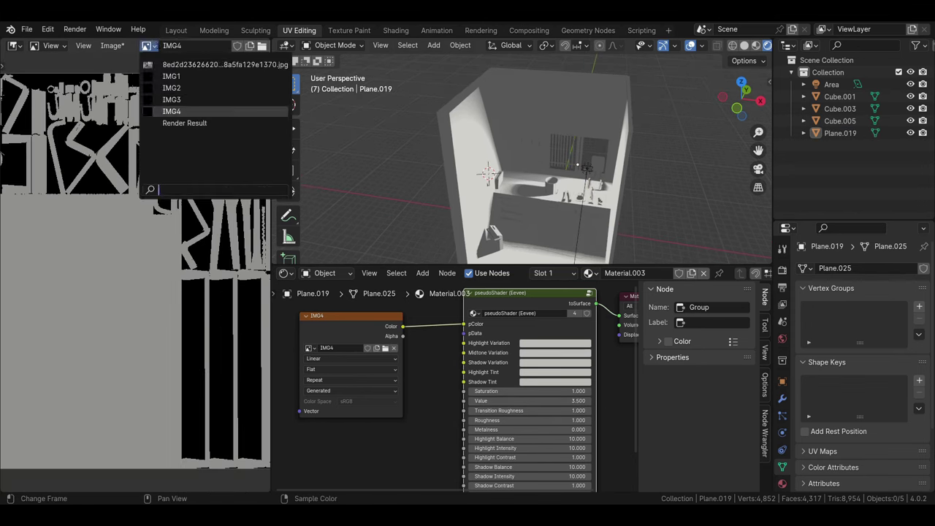
pyautogui.click(219, 65)
pyautogui.scroll(6, 139, 263)
pyautogui.scroll(-1, 139, 263)
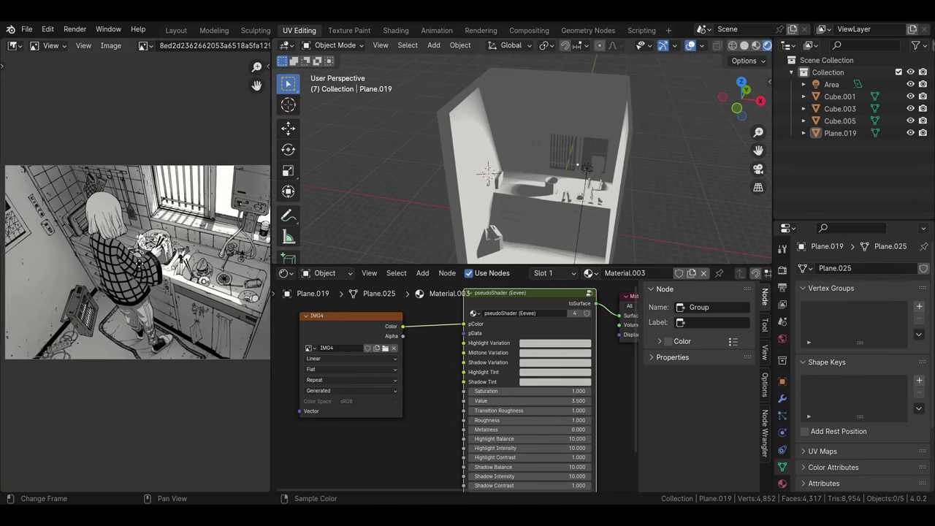
pyautogui.scroll(-1, 138, 263)
pyautogui.scroll(2, 390, 208)
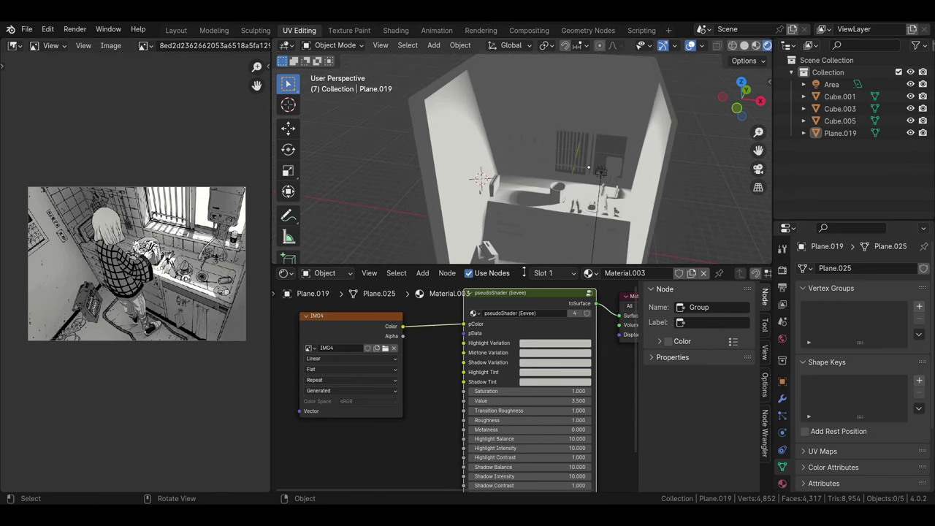
pyautogui.moveTo(524, 272); pyautogui.dragTo(524, 348)
pyautogui.moveTo(577, 268)
pyautogui.mouseDown(button='middle')
pyautogui.moveTo(567, 278)
pyautogui.moveTo(572, 245)
pyautogui.moveTo(580, 266)
pyautogui.mouseUp(button='middle')
# Turn the Area light into a Spot light and move it along Y and Z.
pyautogui.click(588, 281)
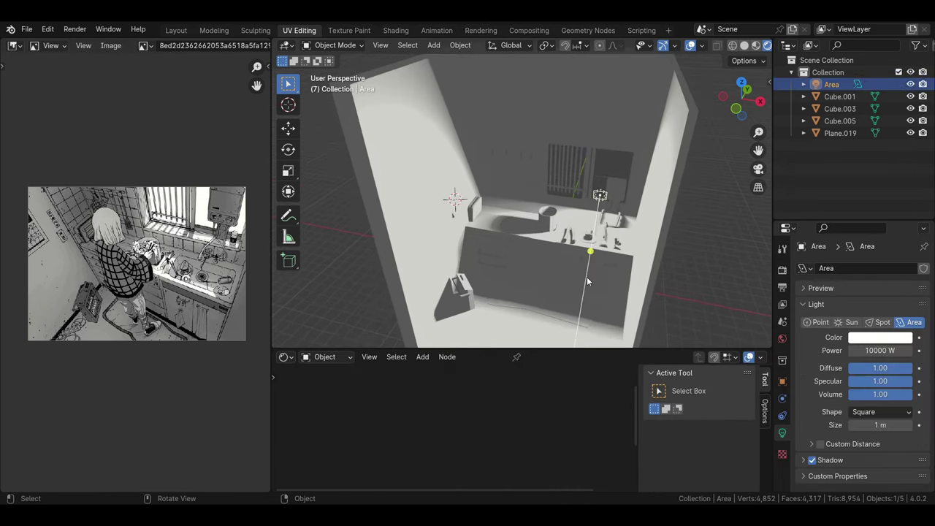
pyautogui.press('g')
pyautogui.press('y')
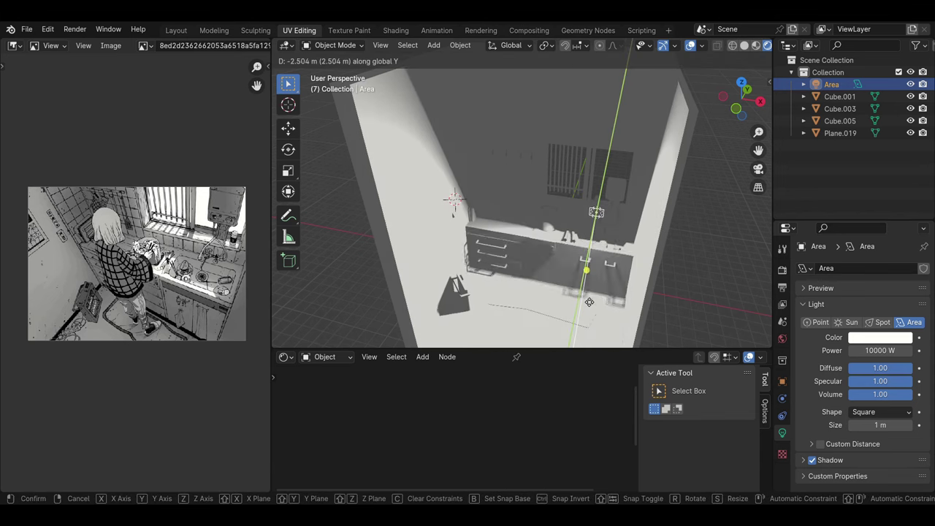
pyautogui.moveTo(698, 255)
pyautogui.mouseDown(button='middle')
pyautogui.moveTo(573, 239)
pyautogui.moveTo(593, 216)
pyautogui.mouseUp(button='middle')
pyautogui.click(864, 322)
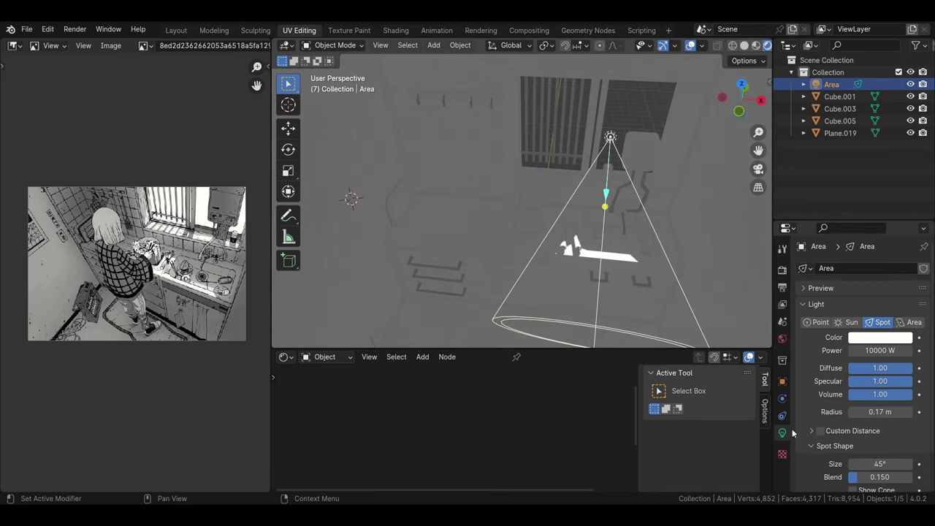
pyautogui.press('y')
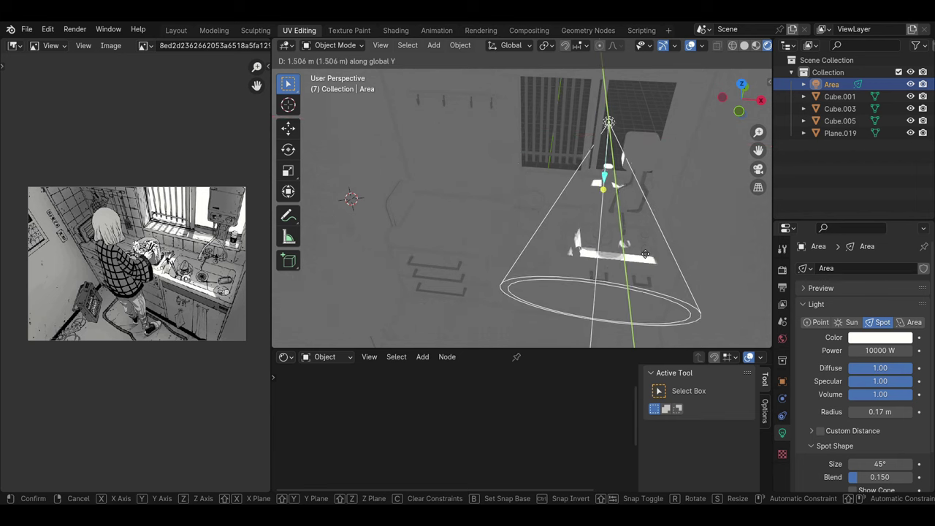
pyautogui.press('z')
pyautogui.click(641, 153)
# Raise and tilt the spot light by the window, then put Cube.001 in Edit Mode.
pyautogui.press('g')
pyautogui.press('z')
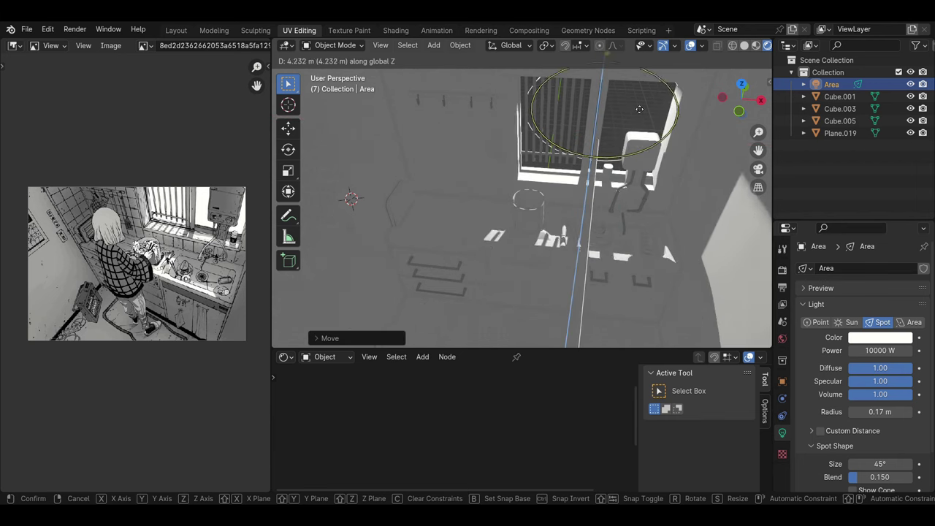
pyautogui.click(622, 190)
pyautogui.moveTo(622, 190)
pyautogui.mouseDown(button='middle')
pyautogui.moveTo(635, 142)
pyautogui.moveTo(616, 259)
pyautogui.moveTo(620, 169)
pyautogui.mouseUp(button='middle')
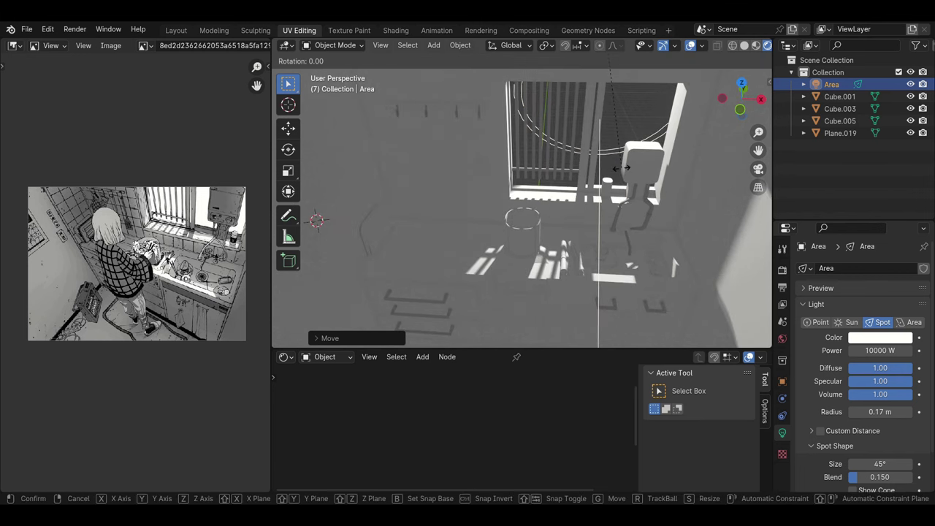
pyautogui.click(655, 206)
pyautogui.click(650, 205)
pyautogui.moveTo(650, 205)
pyautogui.mouseDown(button='middle')
pyautogui.moveTo(617, 212)
pyautogui.moveTo(610, 230)
pyautogui.mouseUp(button='middle')
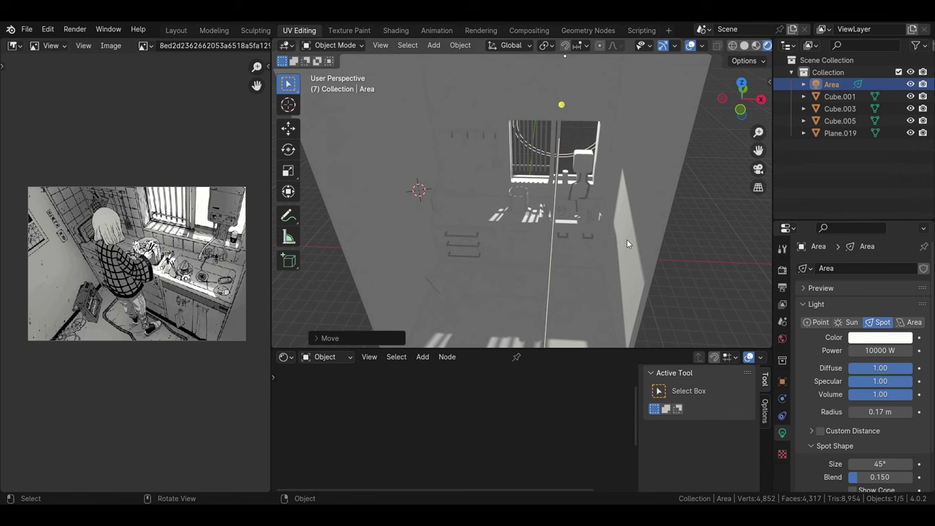
pyautogui.click(626, 239)
pyautogui.press('Tab')
# Leave Edit Mode, select the counter Cube.005 instead of Plane.019, and enter its Edit Mode.
pyautogui.moveTo(666, 177); pyautogui.dragTo(605, 241, button='middle')
pyautogui.press('Tab')
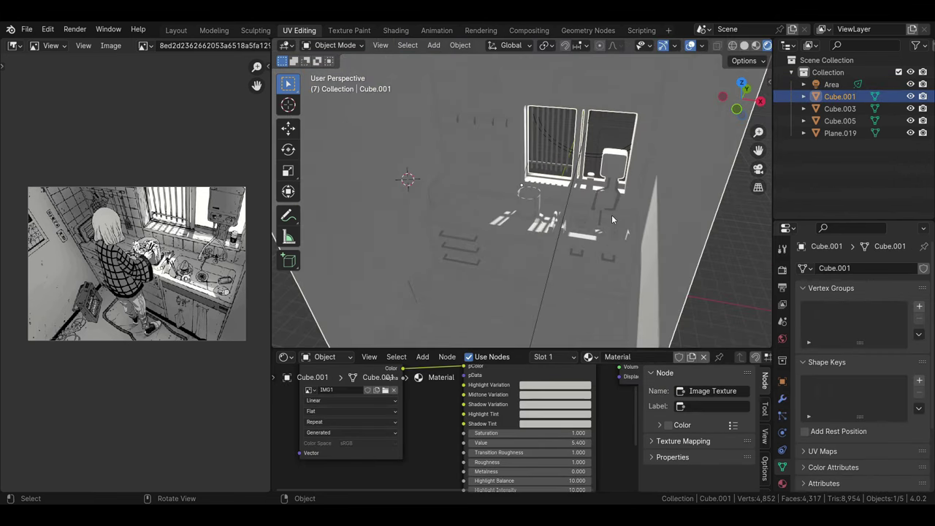
pyautogui.click(606, 259)
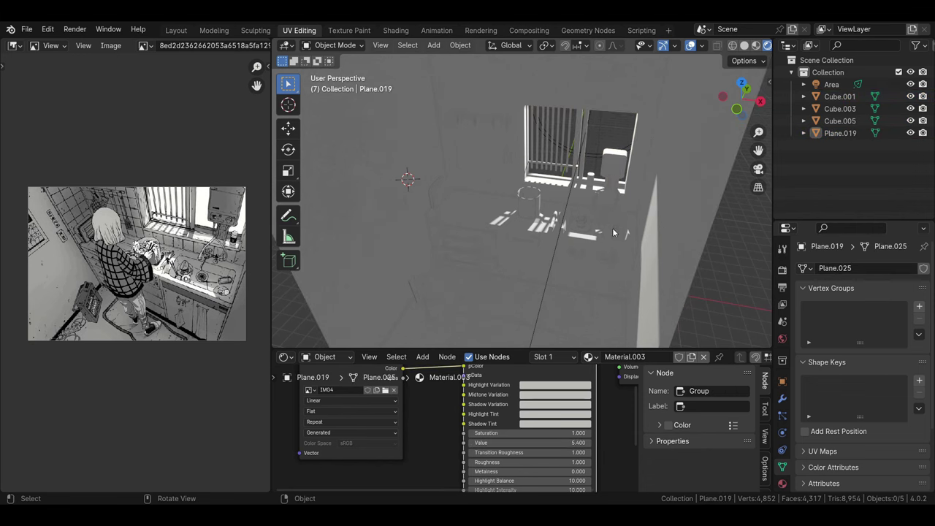
pyautogui.click(617, 176)
pyautogui.moveTo(618, 176); pyautogui.dragTo(672, 299, button='middle')
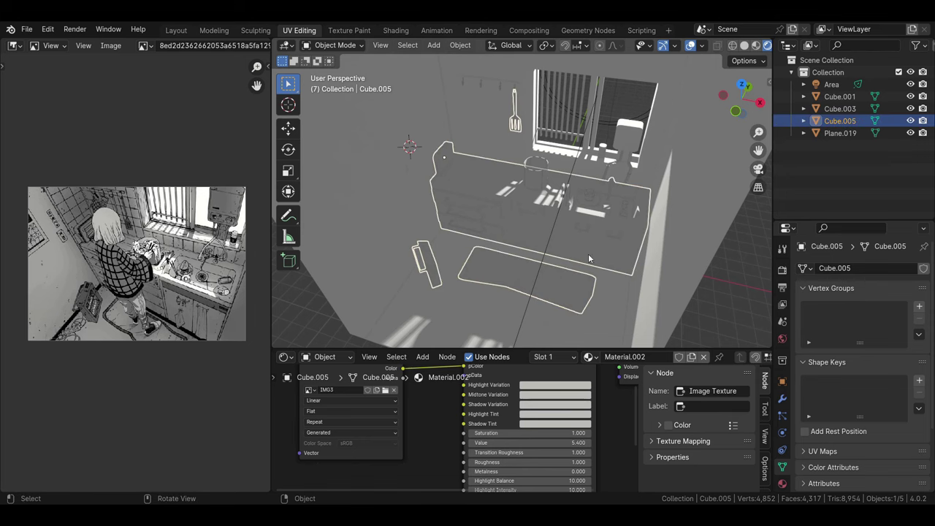
pyautogui.scroll(3, 603, 270)
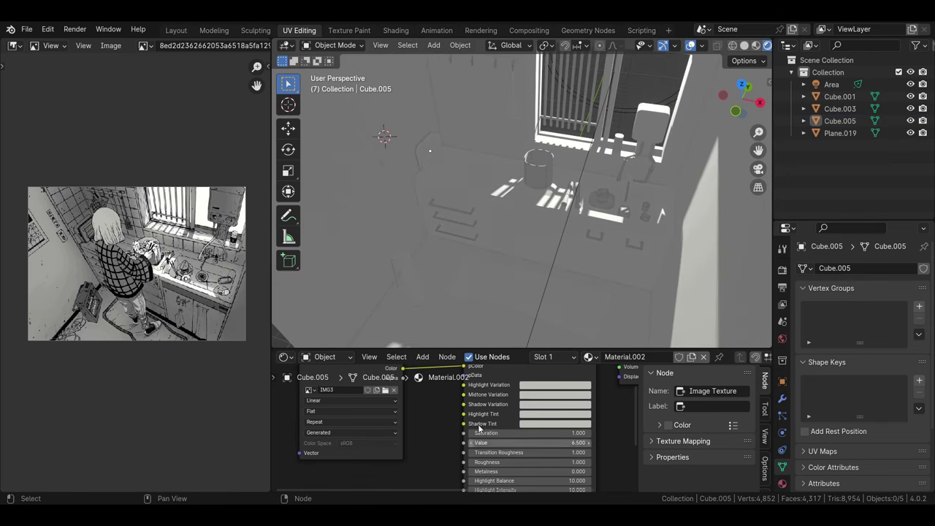
pyautogui.press('Tab')
pyautogui.moveTo(599, 241); pyautogui.dragTo(649, 253, button='middle')
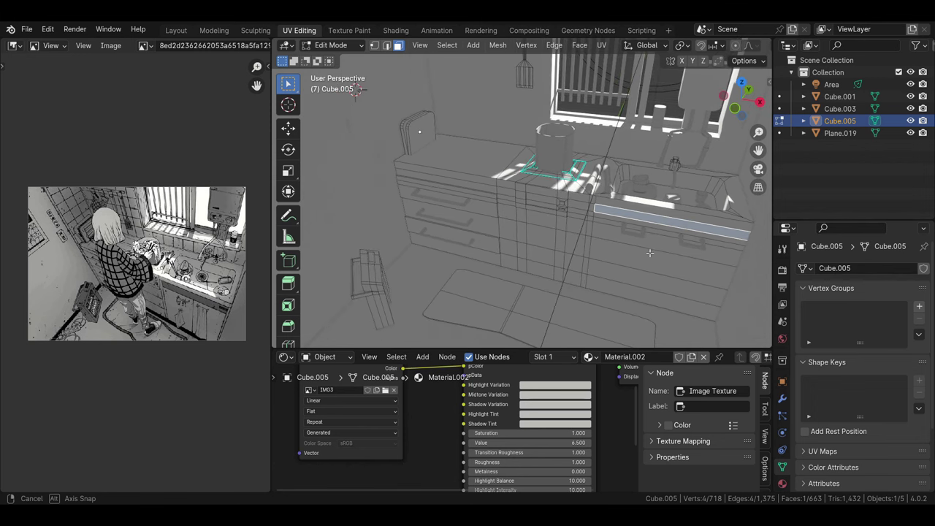
# Put Cube.005 in Texture Paint, check the paint colour, and return to Object Mode.
pyautogui.hotkey('ctrl', 'Tab')
pyautogui.click(354, 131)
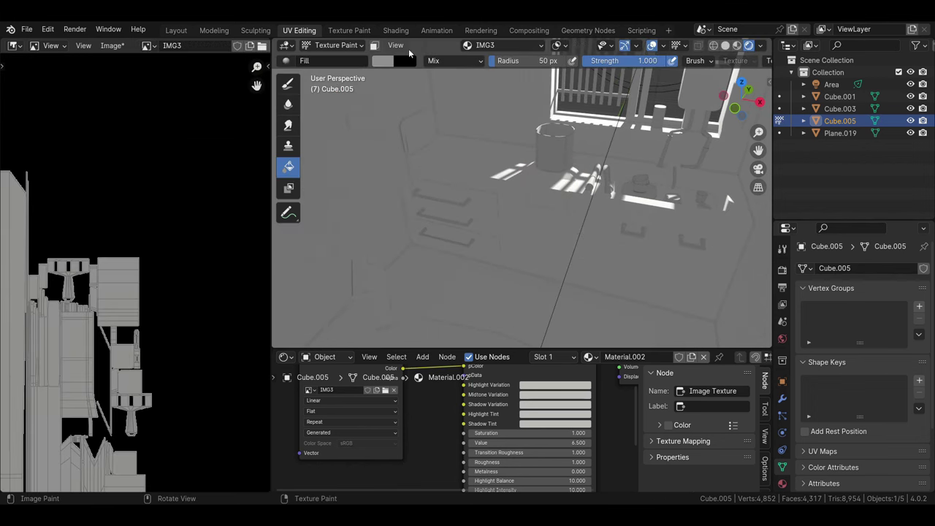
pyautogui.click(382, 60)
pyautogui.click(336, 46)
pyautogui.click(332, 64)
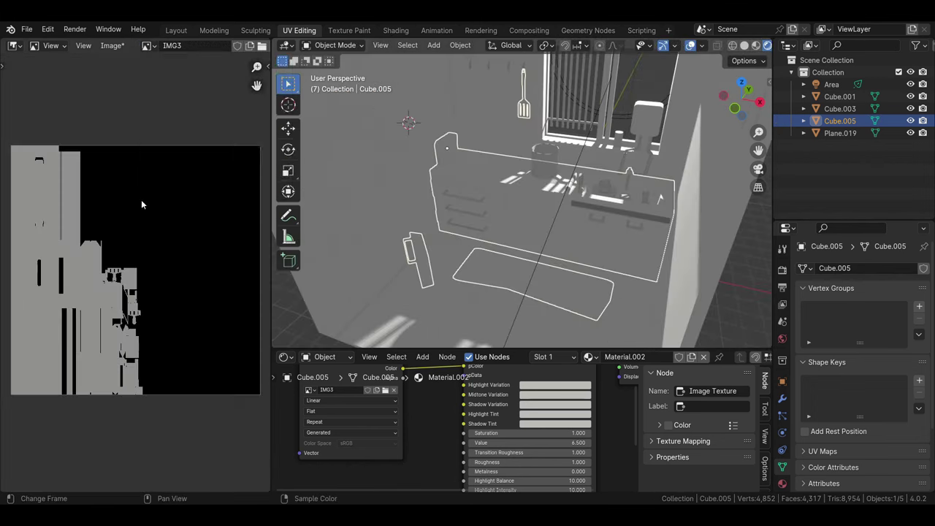
pyautogui.scroll(3, 141, 220)
pyautogui.moveTo(624, 254)
pyautogui.mouseDown(button='middle')
pyautogui.moveTo(638, 260)
pyautogui.moveTo(434, 245)
pyautogui.mouseUp(button='middle')
# Select Cube.005's linked geometry and, in Texture Paint, set the secondary colour to grey.
pyautogui.press('Tab')
pyautogui.hotkey('ctrl', 'l')
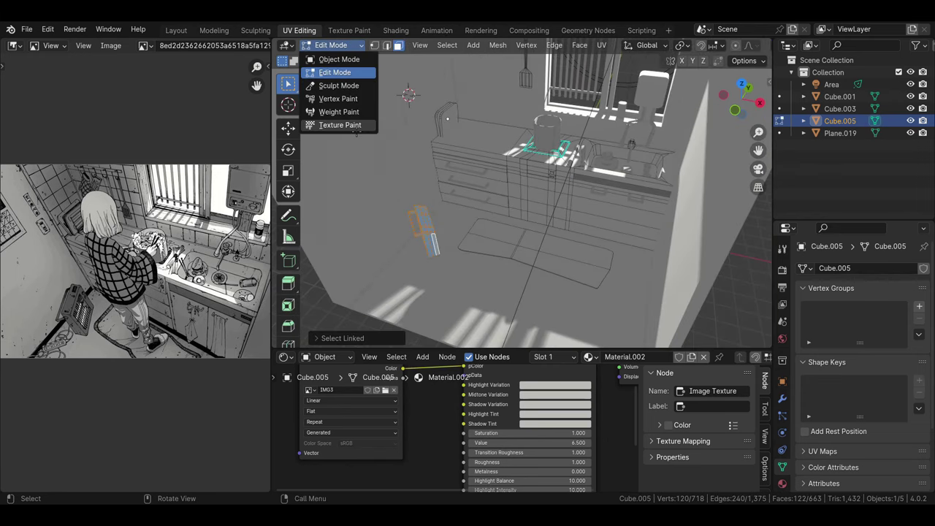
pyautogui.click(339, 125)
pyautogui.click(404, 59)
pyautogui.click(144, 45)
pyautogui.click(182, 66)
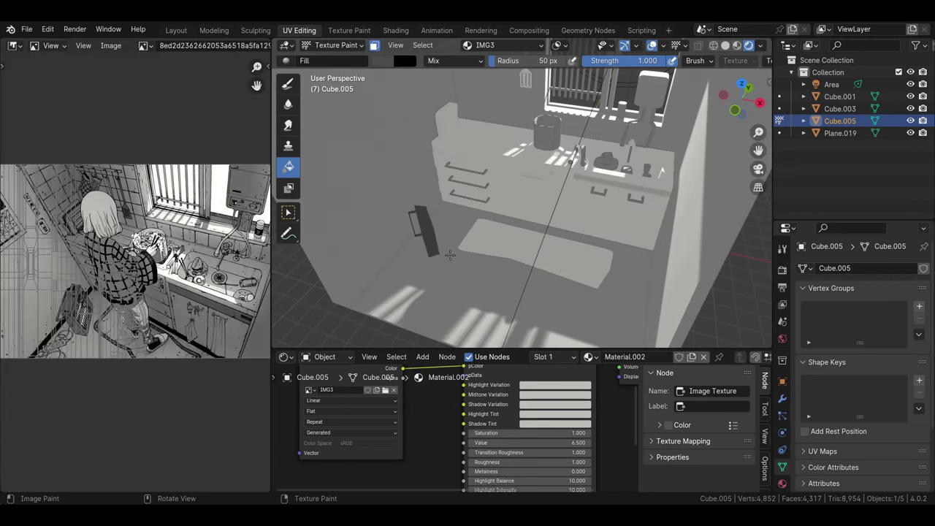
pyautogui.click(374, 45)
pyautogui.click(375, 45)
pyautogui.click(382, 60)
pyautogui.moveTo(431, 232); pyautogui.dragTo(444, 233)
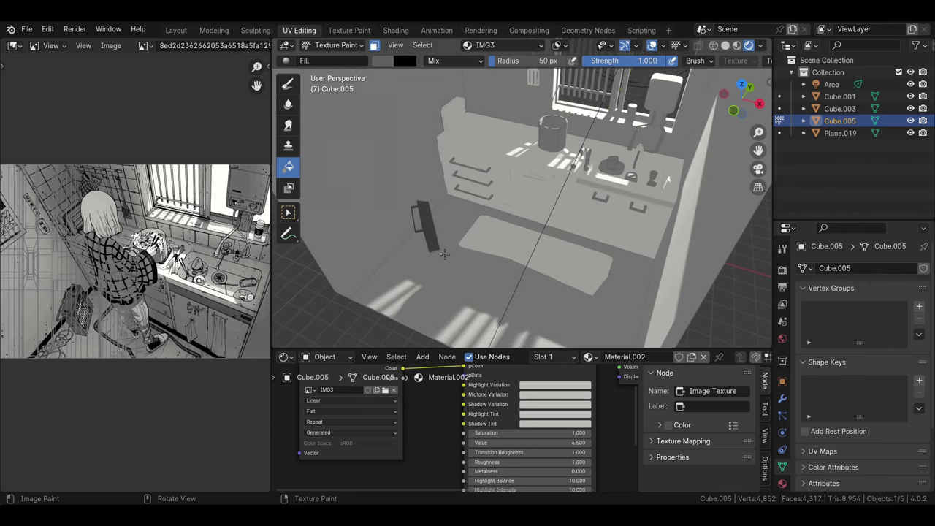
pyautogui.click(374, 45)
pyautogui.moveTo(511, 220)
pyautogui.mouseDown(button='middle')
pyautogui.moveTo(605, 253)
pyautogui.moveTo(629, 122)
pyautogui.moveTo(599, 248)
pyautogui.moveTo(404, 96)
pyautogui.mouseUp(button='middle')
# Switch to Cube.001, select two faces, and paint them in Texture Paint with the Fill tool.
pyautogui.hotkey('ctrl', 'Tab')
pyautogui.click(657, 116)
pyautogui.press('Tab')
pyautogui.keyDown('shift'); pyautogui.click(598, 248); pyautogui.keyUp('shift')
pyautogui.click(340, 125)
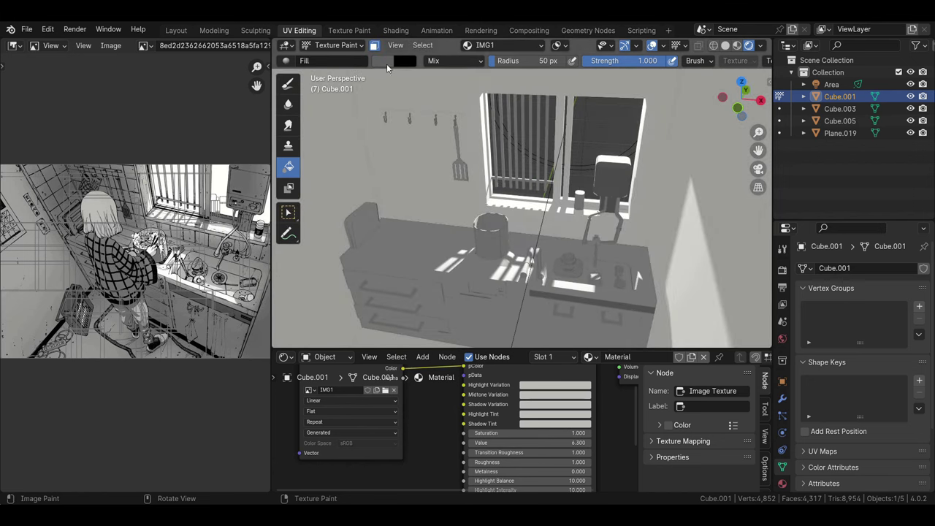
pyautogui.click(373, 46)
pyautogui.click(382, 61)
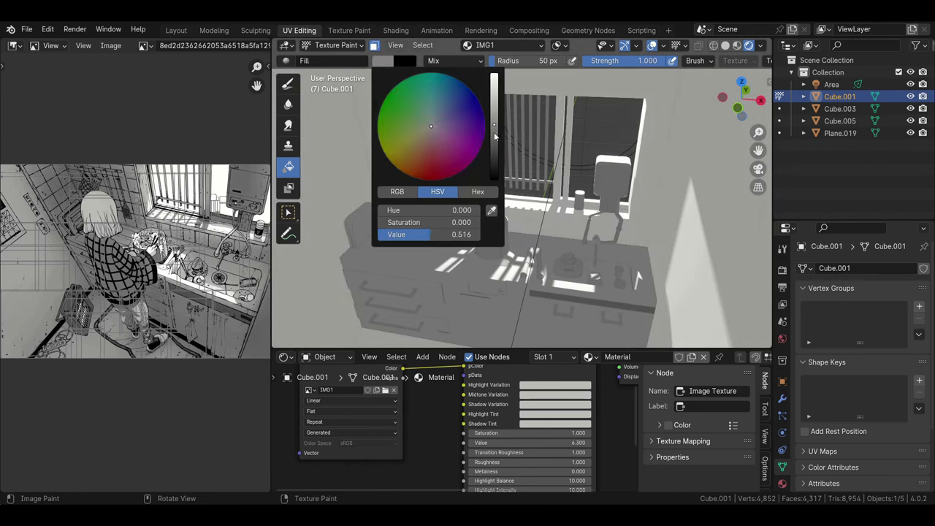
pyautogui.moveTo(633, 211)
pyautogui.mouseDown(button='middle')
pyautogui.moveTo(638, 243)
pyautogui.moveTo(581, 283)
pyautogui.mouseUp(button='middle')
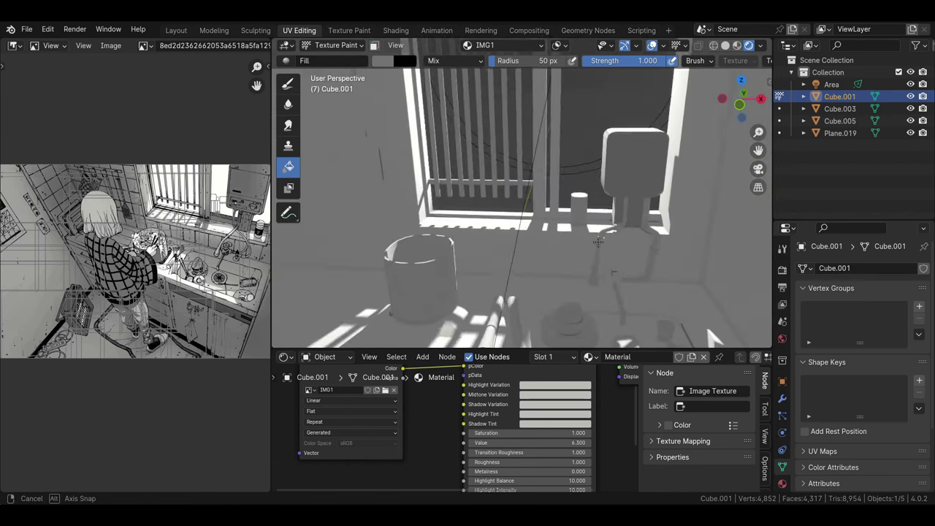
pyautogui.click(351, 61)
# In Edit Mode, select the counter-top faces and the sink rim loop.
pyautogui.click(439, 245)
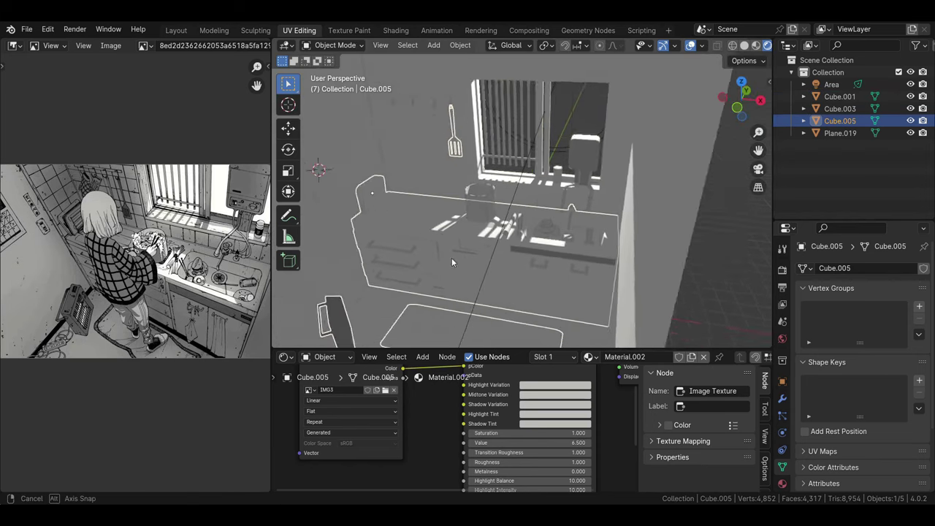
pyautogui.press('Tab')
pyautogui.moveTo(452, 258); pyautogui.dragTo(427, 240, button='middle')
pyautogui.keyDown('alt'); pyautogui.keyDown('shift'); pyautogui.click(490, 240); pyautogui.keyUp('shift'); pyautogui.keyUp('alt')
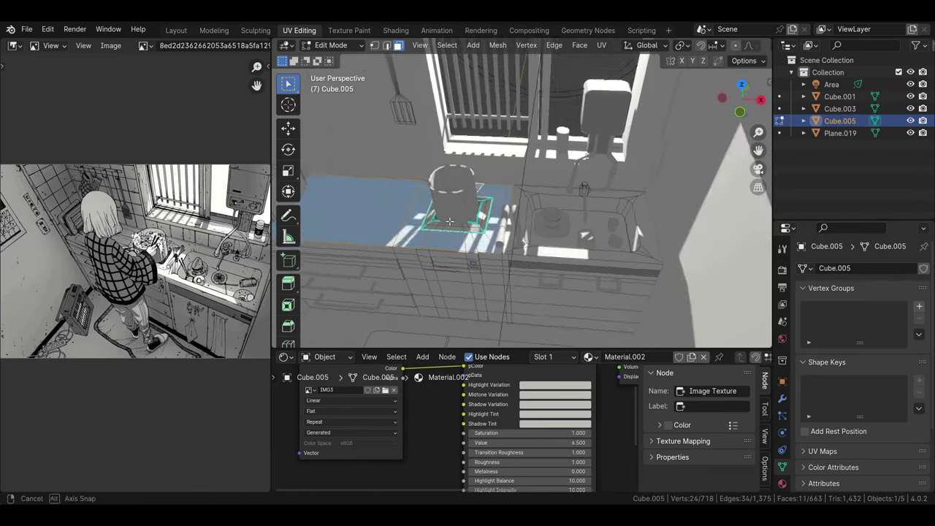
pyautogui.moveTo(491, 240); pyautogui.dragTo(503, 204, button='middle')
pyautogui.keyDown('alt'); pyautogui.keyDown('shift'); pyautogui.click(593, 106); pyautogui.keyUp('shift'); pyautogui.keyUp('alt')
pyautogui.moveTo(593, 106); pyautogui.dragTo(536, 230, button='middle')
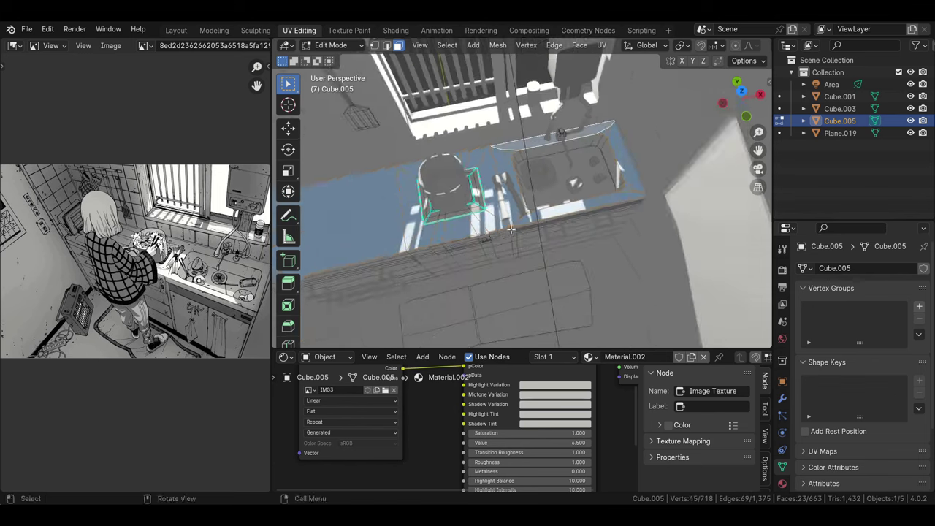
pyautogui.keyDown('alt'); pyautogui.keyDown('shift'); pyautogui.click(658, 195); pyautogui.keyUp('shift'); pyautogui.keyUp('alt')
pyautogui.moveTo(658, 195); pyautogui.dragTo(514, 241, button='middle')
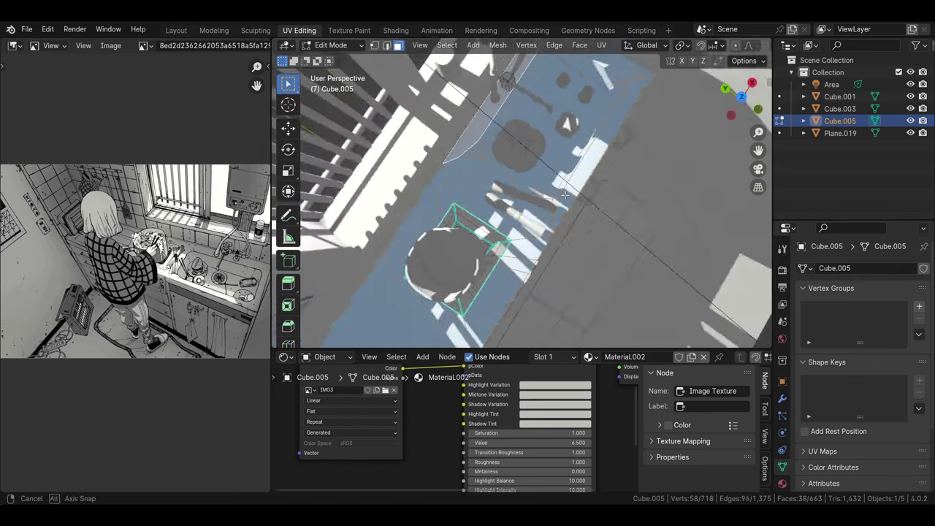
pyautogui.scroll(-3, 514, 241)
# Fill the selected counter-top faces grey in Texture Paint with face masking on.
pyautogui.click(350, 124)
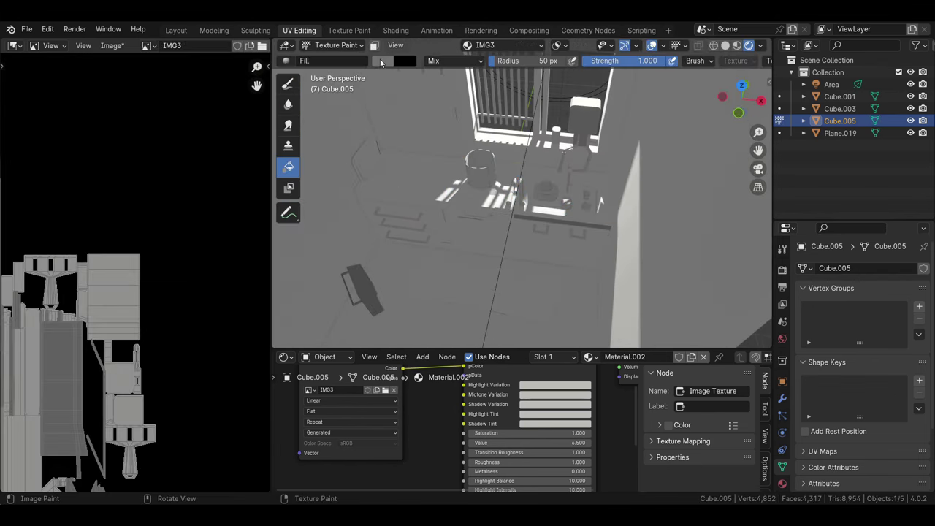
pyautogui.click(375, 48)
pyautogui.click(382, 60)
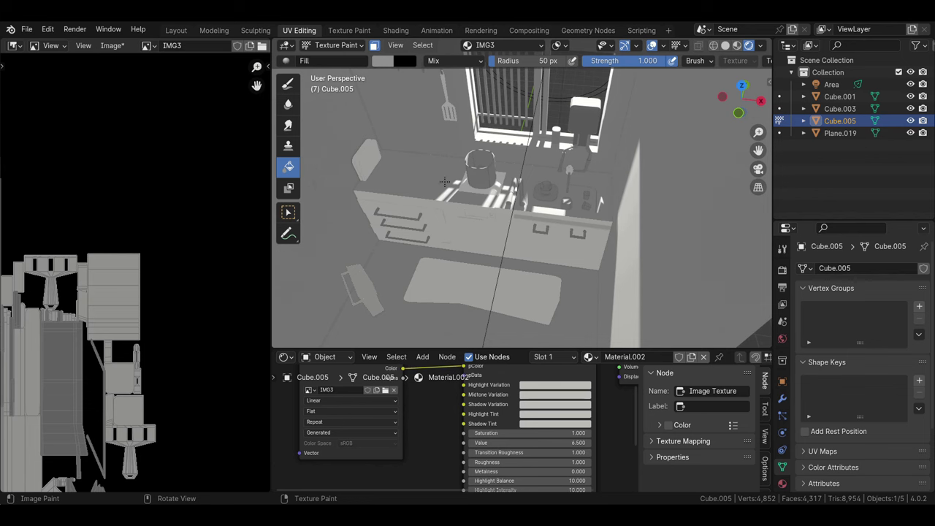
pyautogui.hotkey('ctrl', 'v')
pyautogui.click(382, 60)
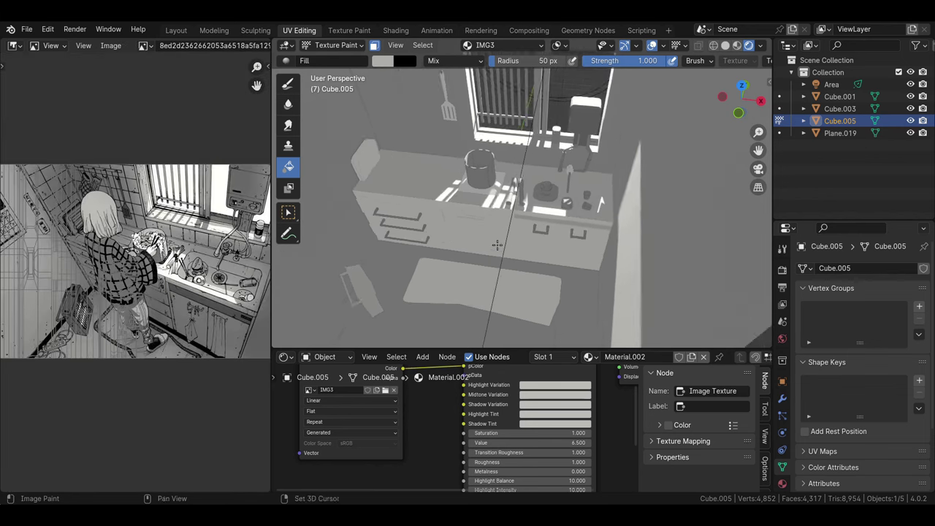
pyautogui.moveTo(497, 245); pyautogui.dragTo(519, 269, button='middle')
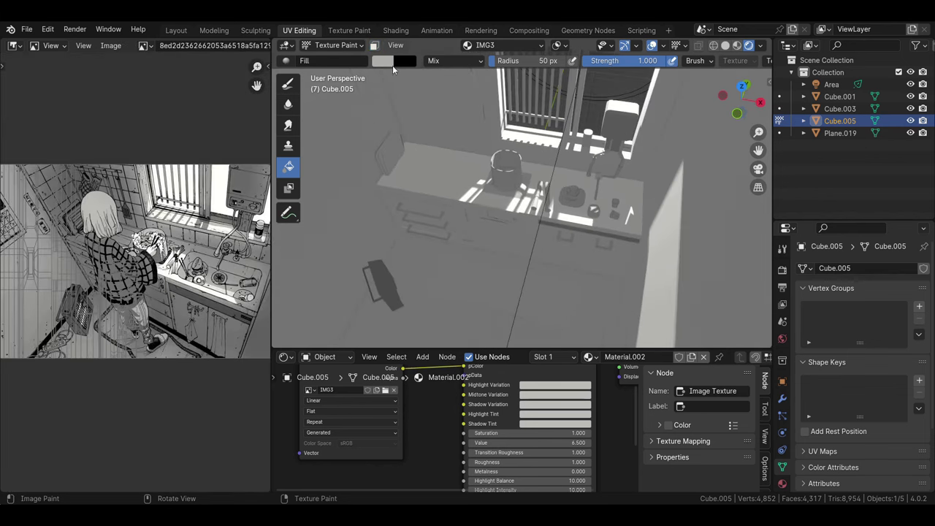
pyautogui.moveTo(438, 190); pyautogui.dragTo(479, 231, button='middle')
pyautogui.hotkey('ctrl', 'Tab')
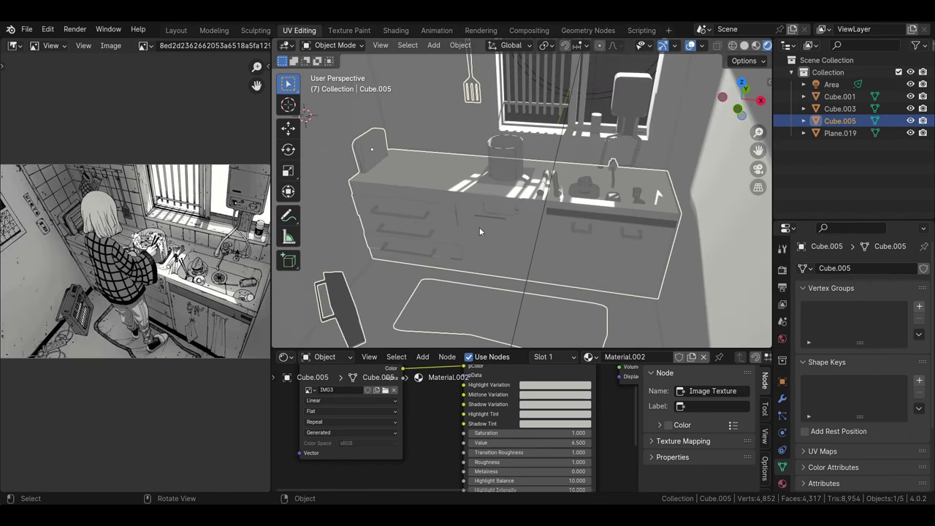
# Box-select the cabinet front faces in Edit Mode, dropping one stray face.
pyautogui.press('Tab')
pyautogui.moveTo(449, 198); pyautogui.dragTo(410, 149, button='middle')
pyautogui.moveTo(409, 149); pyautogui.dragTo(505, 247)
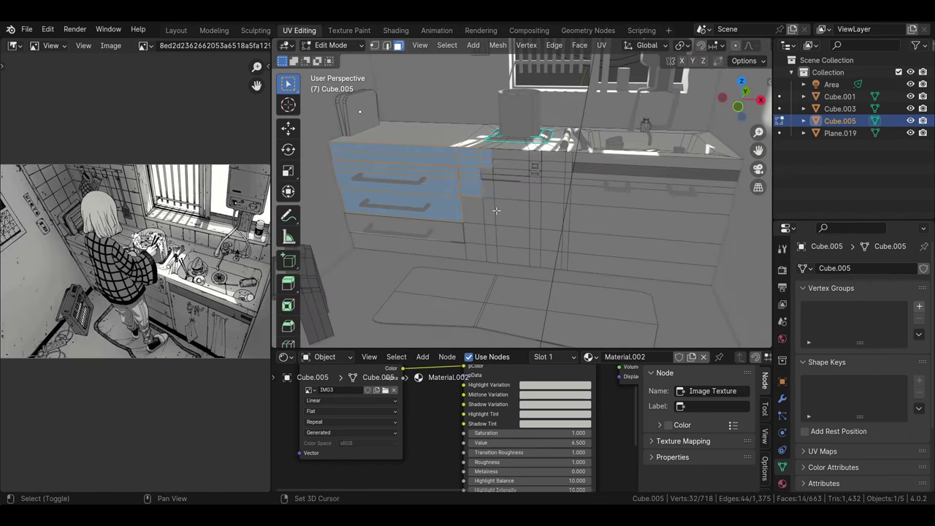
pyautogui.keyDown('shift'); pyautogui.click(647, 240); pyautogui.keyUp('shift')
pyautogui.moveTo(647, 240); pyautogui.dragTo(552, 261, button='middle')
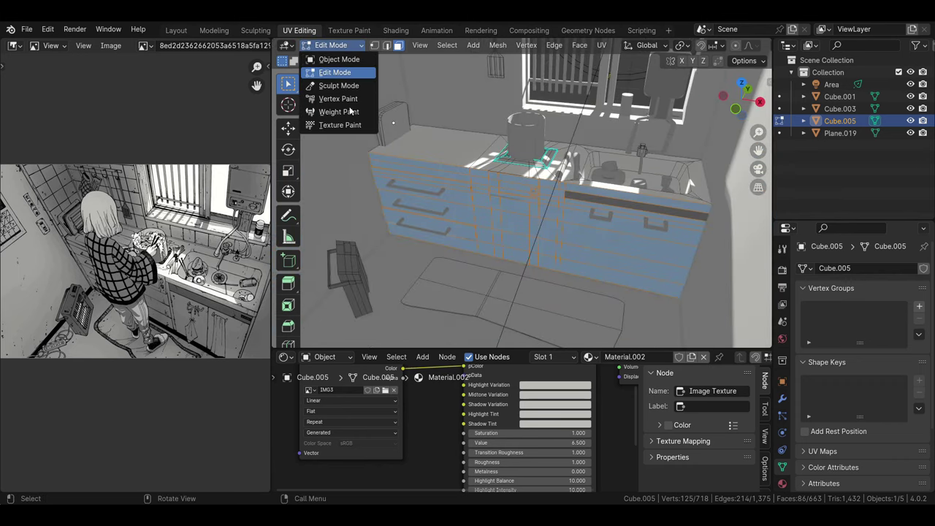
# Fill the cabinet fronts with grey value 0.566 using face masking, then return to Object Mode.
pyautogui.click(340, 125)
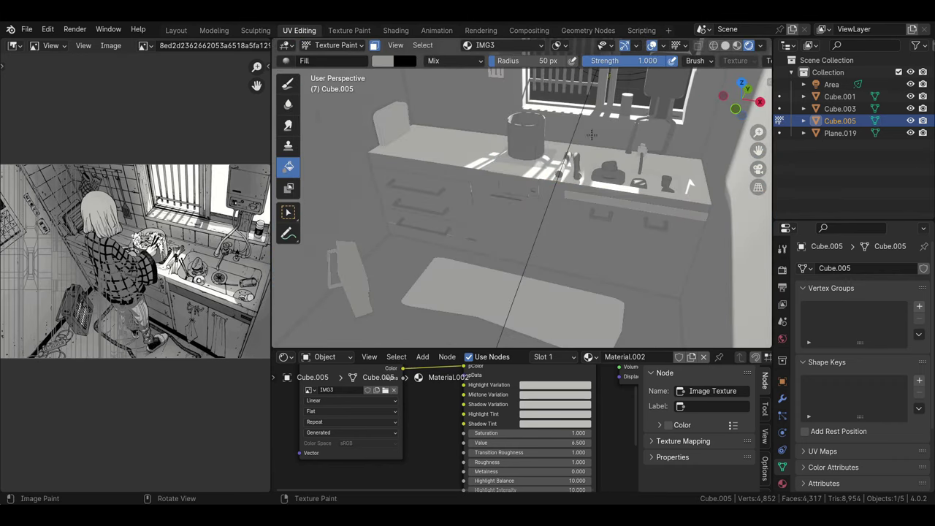
pyautogui.rightClick(503, 243)
pyautogui.click(380, 63)
pyautogui.moveTo(438, 182); pyautogui.dragTo(443, 113, button='middle')
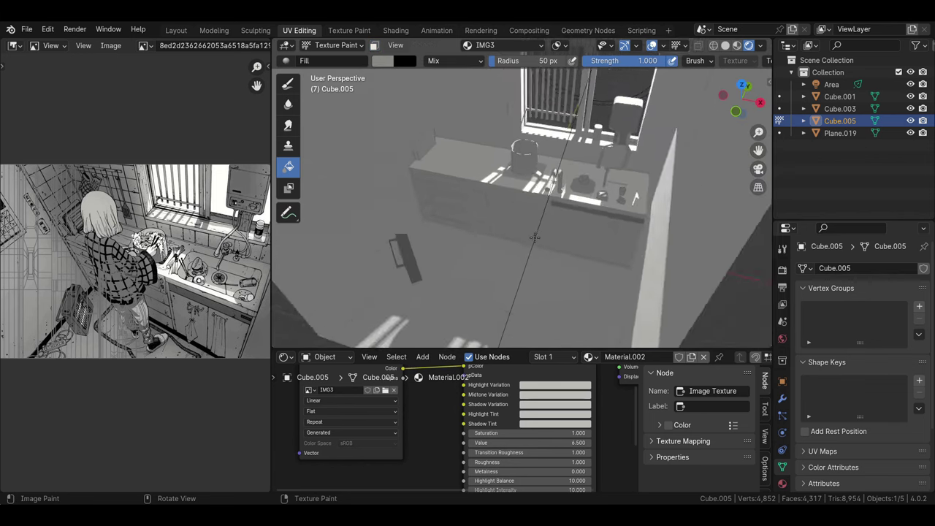
pyautogui.click(374, 45)
pyautogui.click(380, 61)
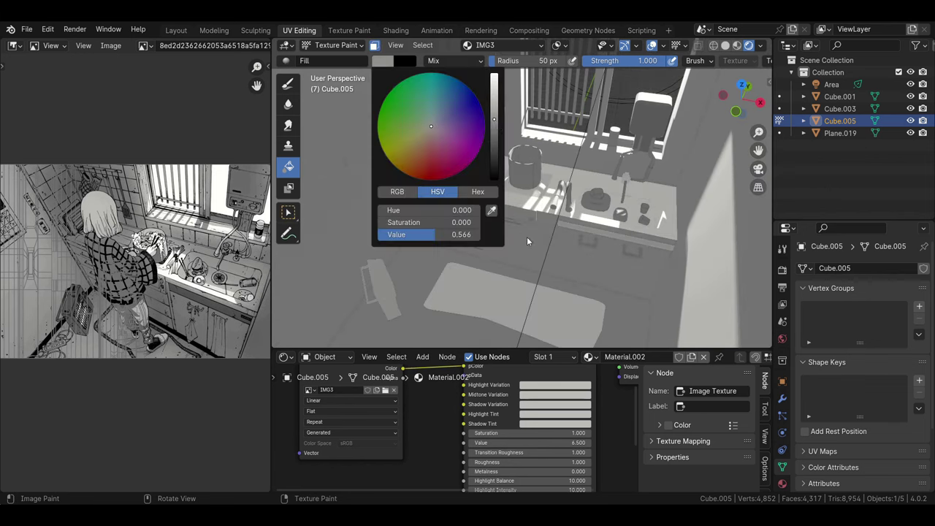
pyautogui.hotkey('ctrl', 'Tab')
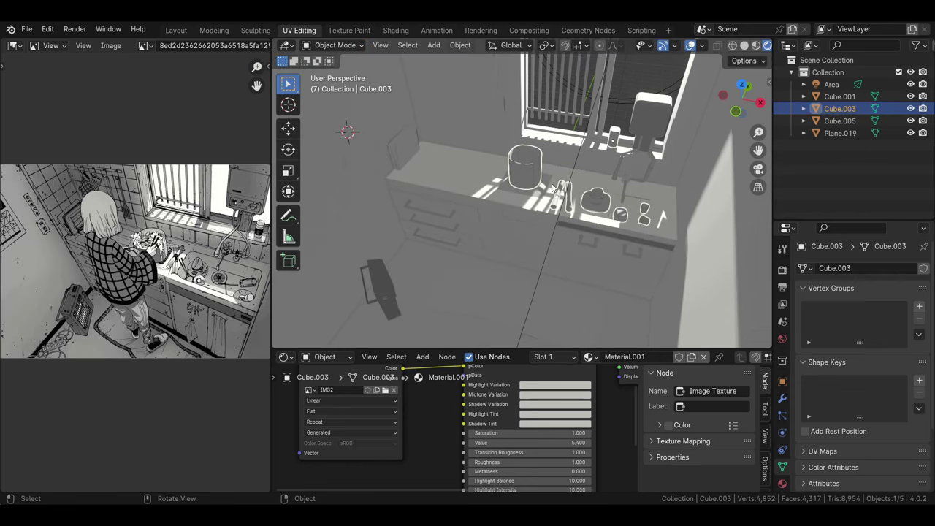
# Orbit around the kitchen and put the wall and window object into Edit Mode.
pyautogui.click(619, 131)
pyautogui.moveTo(621, 135)
pyautogui.mouseDown(button='middle')
pyautogui.moveTo(506, 225)
pyautogui.moveTo(407, 215)
pyautogui.moveTo(416, 140)
pyautogui.mouseUp(button='middle')
pyautogui.click(438, 232)
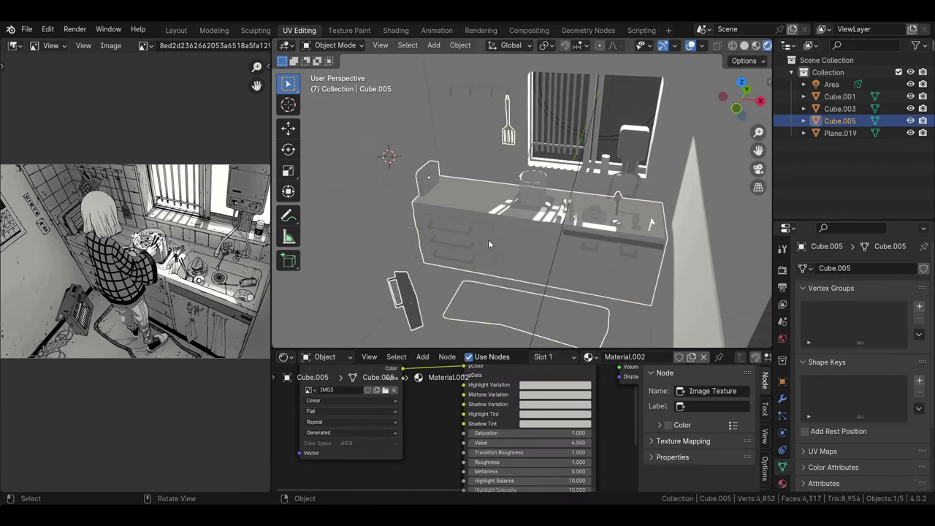
pyautogui.moveTo(488, 240); pyautogui.dragTo(468, 214, button='middle')
pyautogui.click(469, 215)
pyautogui.press('Tab')
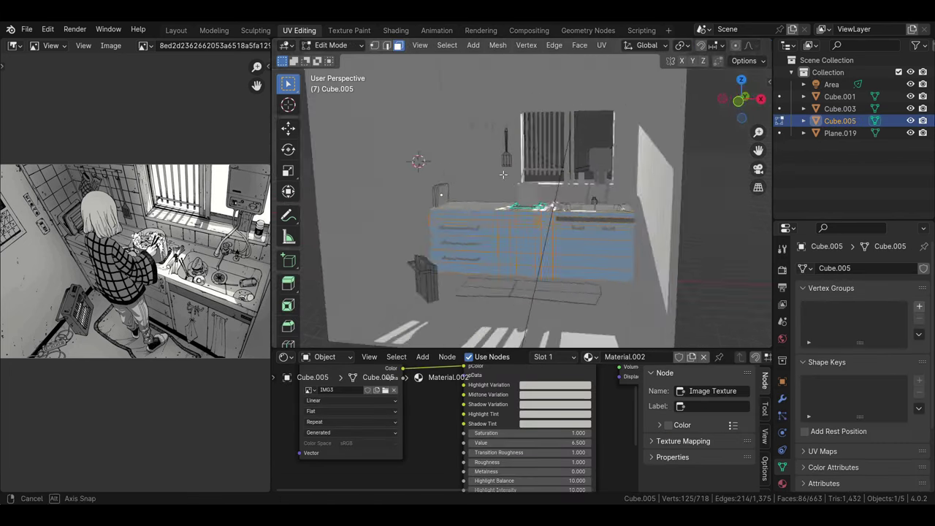
pyautogui.hotkey('ctrl', 'Tab')
pyautogui.click(470, 150)
pyautogui.press('Tab')
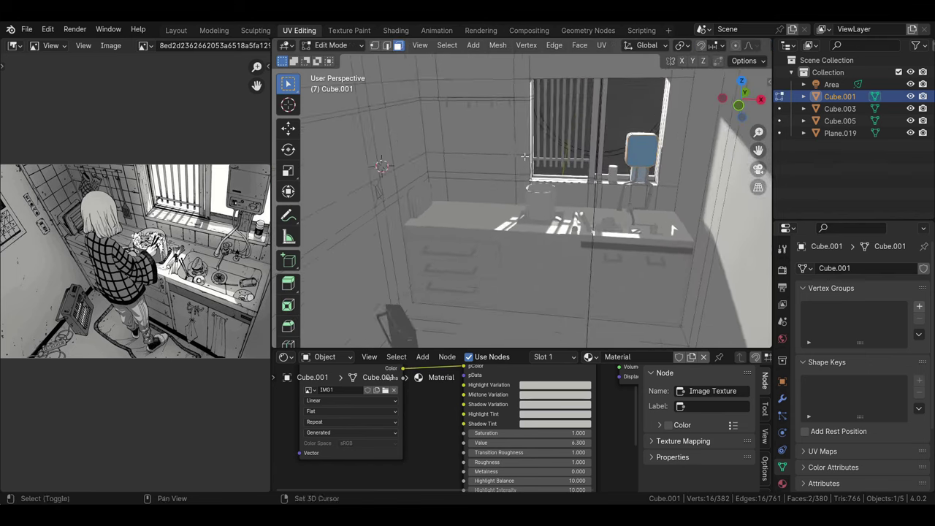
# Select the whole connected mesh of the hanging spatula beside the window.
pyautogui.moveTo(476, 189); pyautogui.dragTo(510, 176, button='middle')
pyautogui.press('Tab')
pyautogui.click(504, 183)
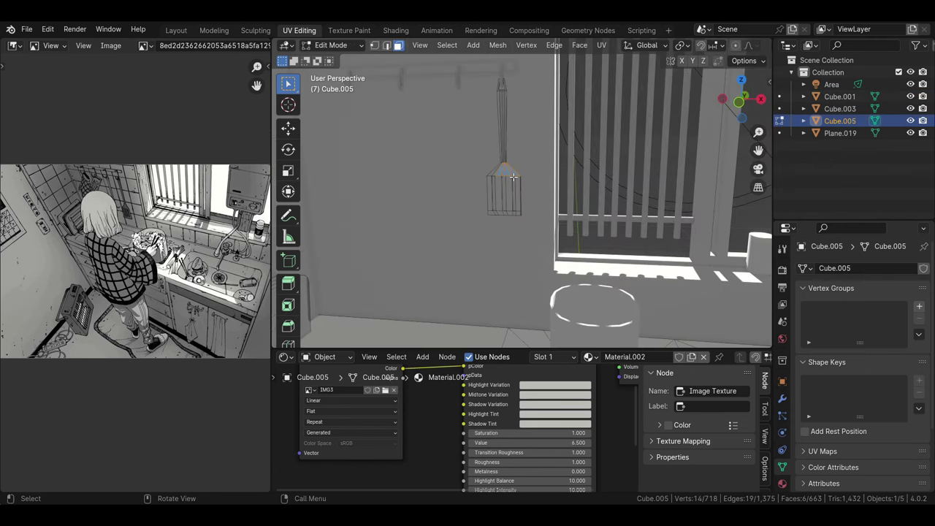
pyautogui.press('l')
pyautogui.scroll(-3, 513, 176)
# In Texture Paint, fill the selected spatula faces with grey value 0.371.
pyautogui.click(347, 125)
pyautogui.click(144, 46)
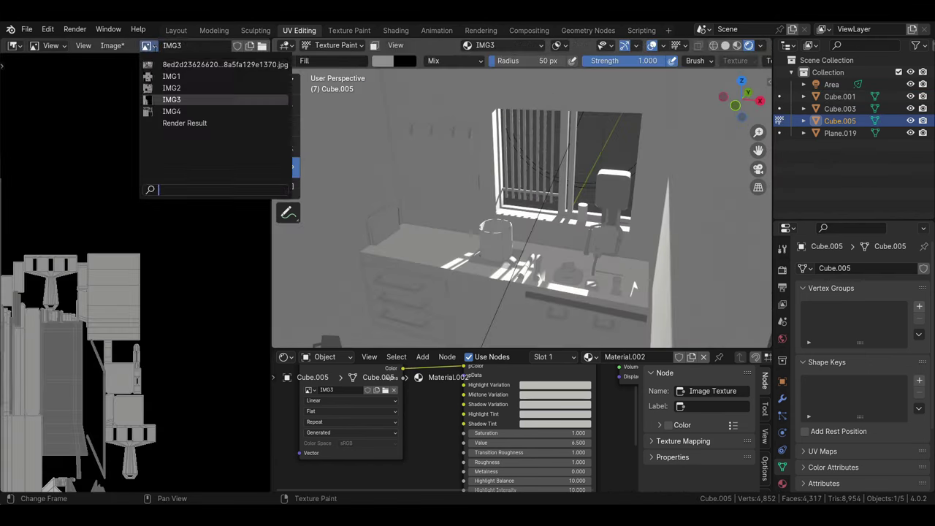
pyautogui.click(204, 63)
pyautogui.click(356, 46)
pyautogui.click(382, 61)
pyautogui.click(374, 45)
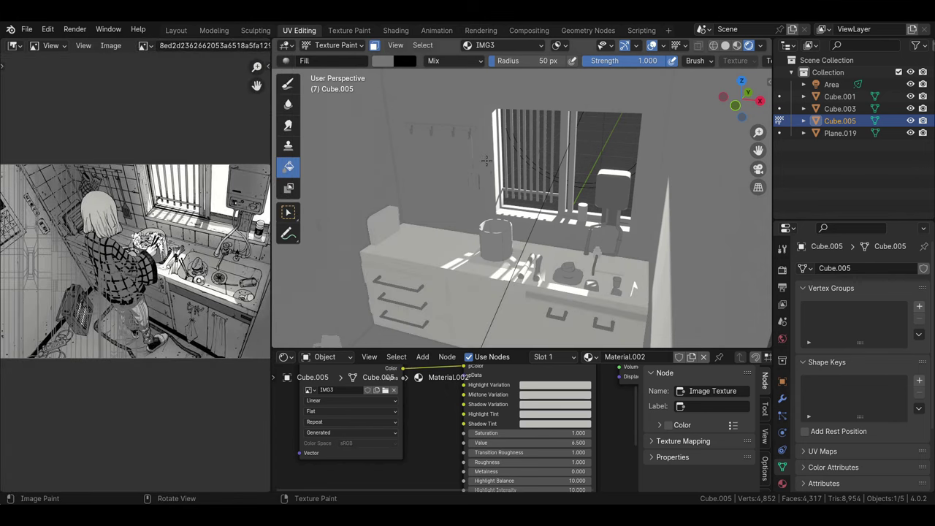
pyautogui.click(405, 61)
pyautogui.click(386, 61)
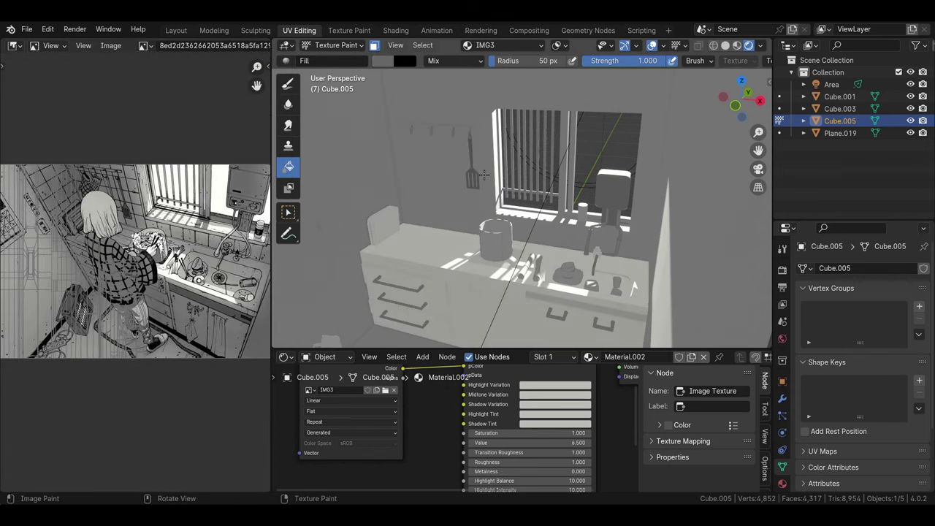
pyautogui.click(386, 61)
pyautogui.click(385, 62)
pyautogui.moveTo(474, 190); pyautogui.dragTo(555, 219, button='middle')
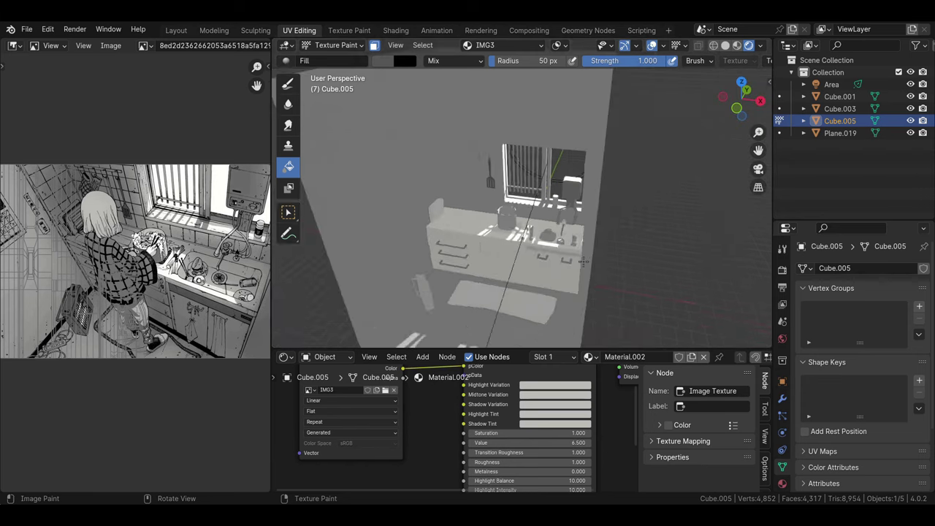
# Return to Object Mode and start editing the counter-top items object Cube.003.
pyautogui.click(336, 45)
pyautogui.click(334, 56)
pyautogui.scroll(3, 597, 198)
pyautogui.moveTo(598, 198)
pyautogui.mouseDown(button='middle')
pyautogui.moveTo(636, 197)
pyautogui.moveTo(606, 356)
pyautogui.mouseUp(button='middle')
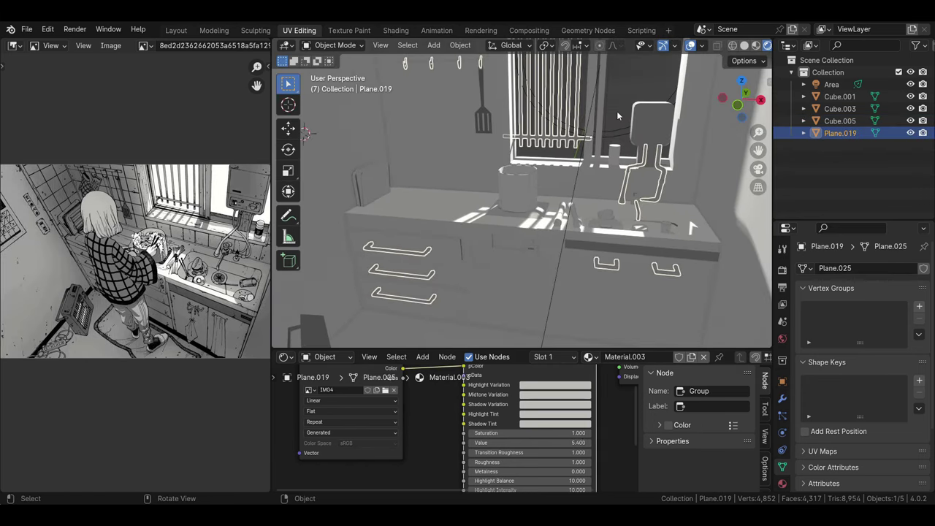
pyautogui.moveTo(693, 229); pyautogui.dragTo(578, 267, button='middle')
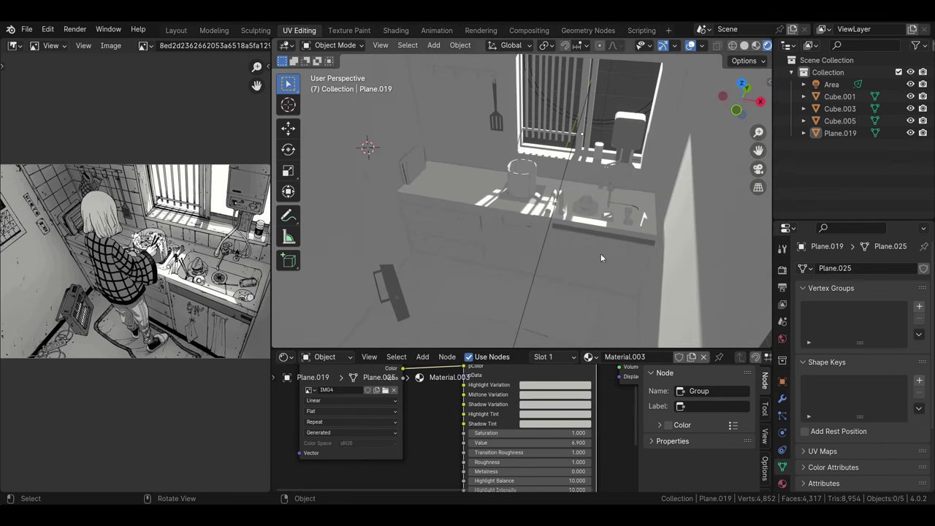
pyautogui.scroll(3, 600, 254)
pyautogui.scroll(2, 614, 226)
pyautogui.click(595, 237)
pyautogui.press('Tab')
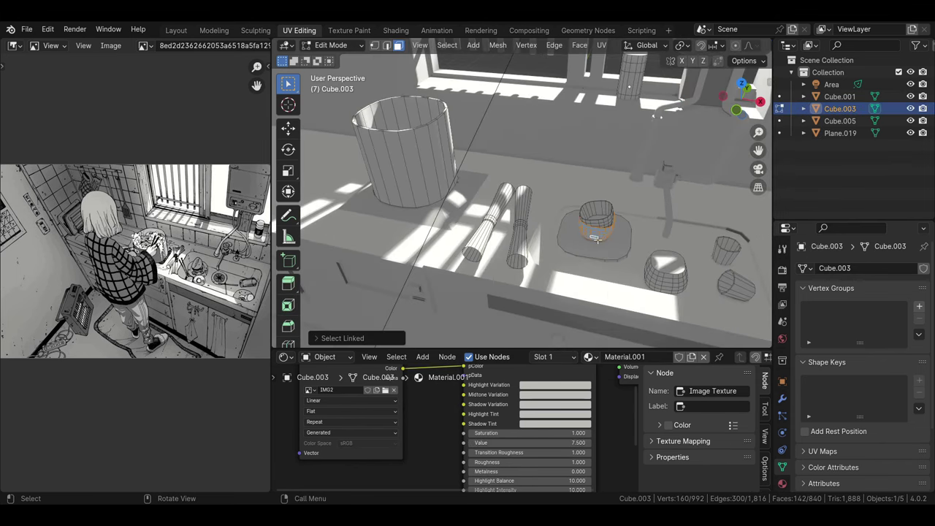
# Switch the counter items to Texture Paint and display the manga reference image.
pyautogui.click(338, 125)
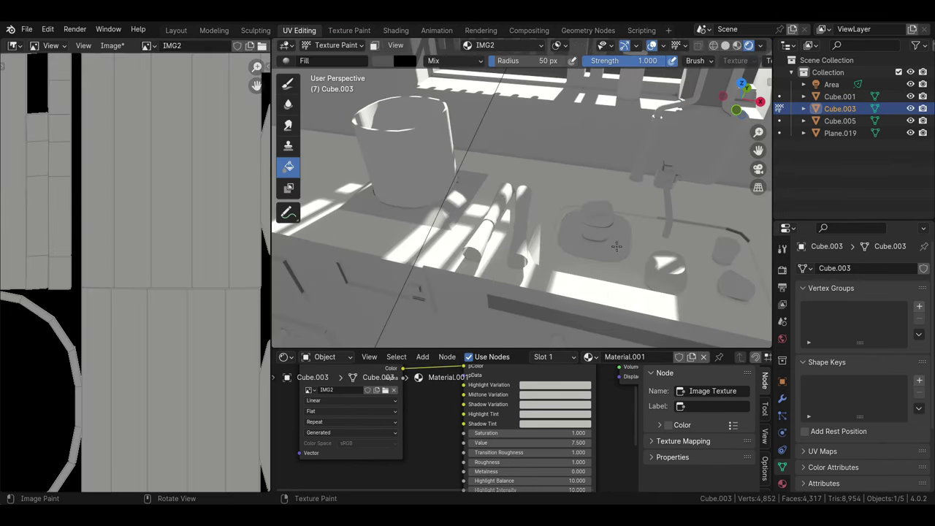
pyautogui.press('KP_Decimal')
pyautogui.click(146, 45)
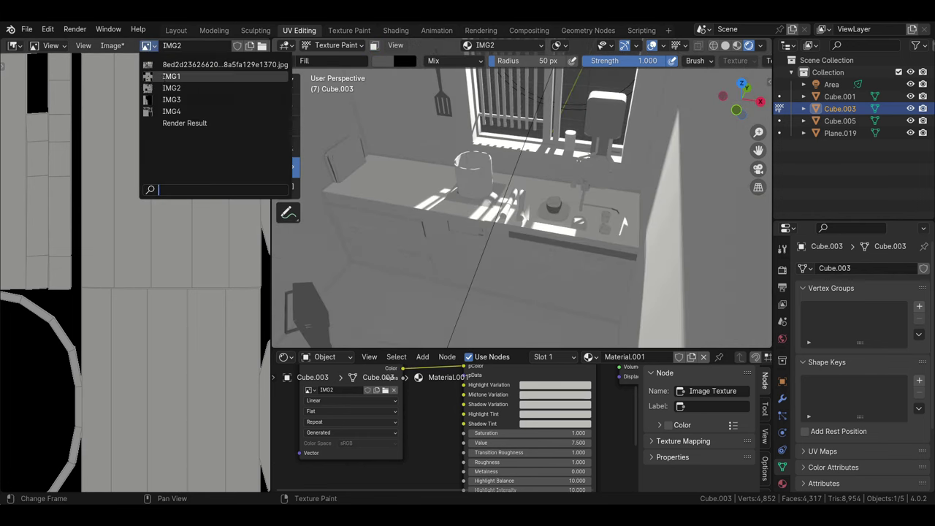
pyautogui.click(190, 65)
pyautogui.scroll(2, 575, 220)
pyautogui.scroll(2, 584, 230)
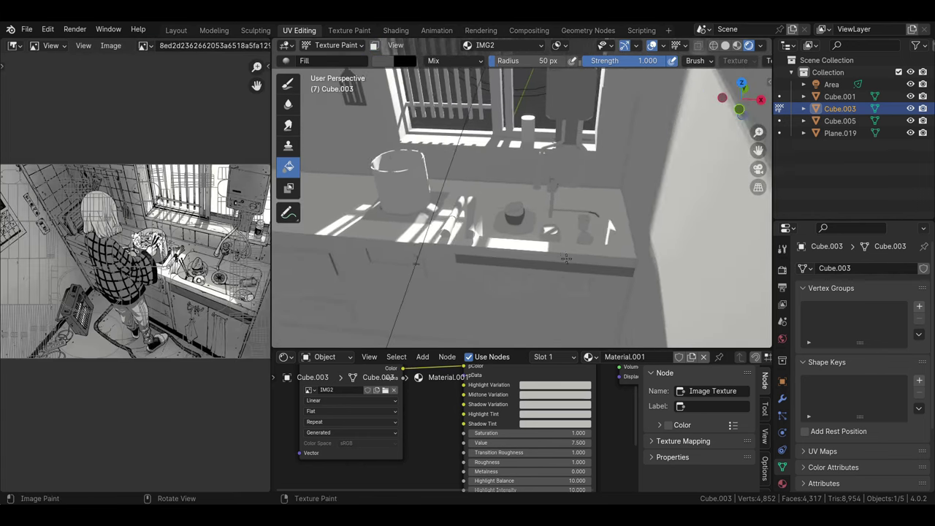
pyautogui.scroll(1, 595, 240)
# Fill the counter items Cube.003 with a lighter grey paint.
pyautogui.click(335, 59)
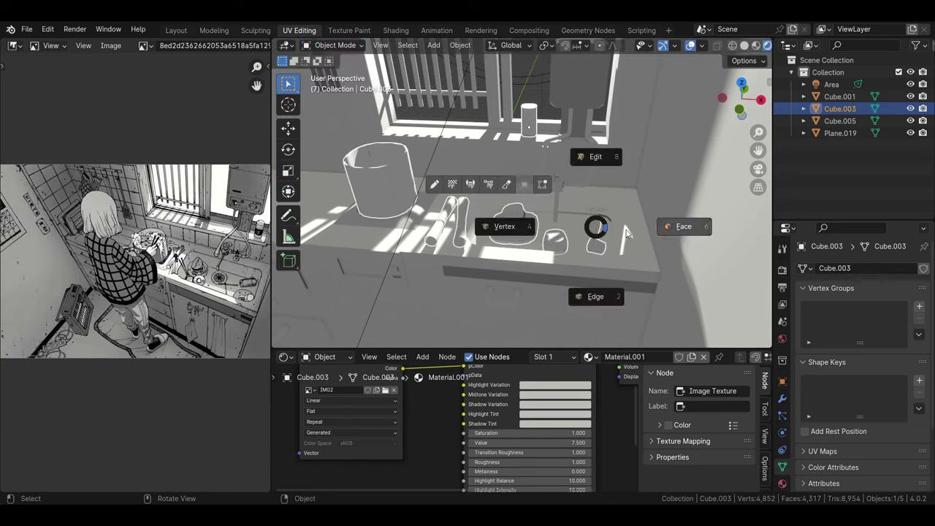
pyautogui.press('Tab')
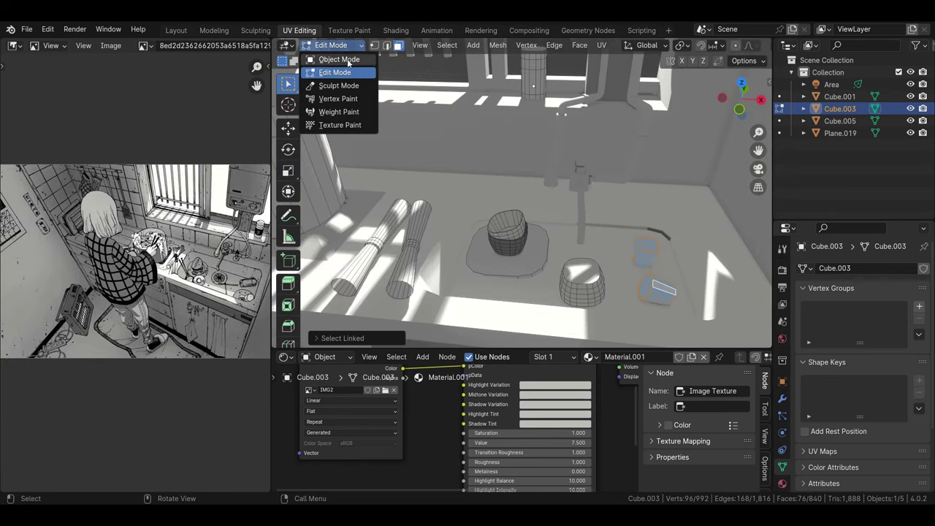
pyautogui.click(349, 126)
pyautogui.click(381, 61)
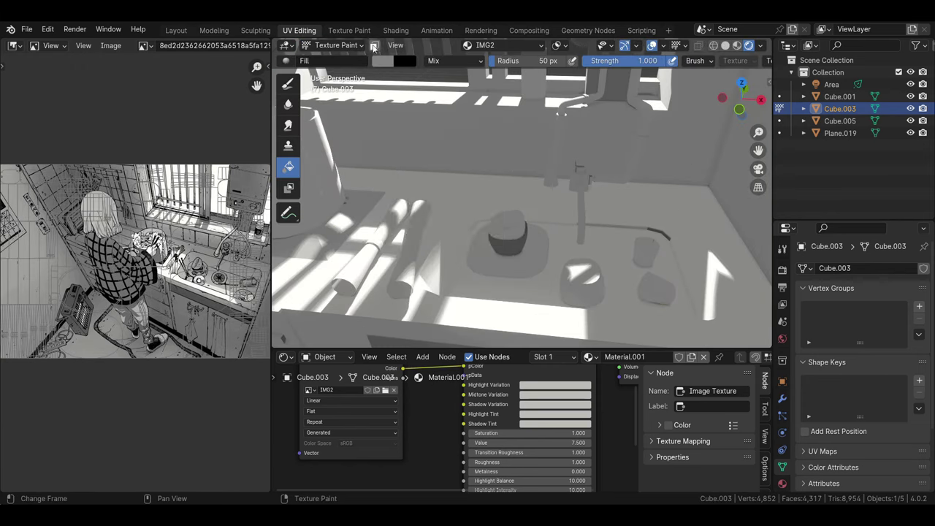
pyautogui.click(492, 189)
pyautogui.click(382, 61)
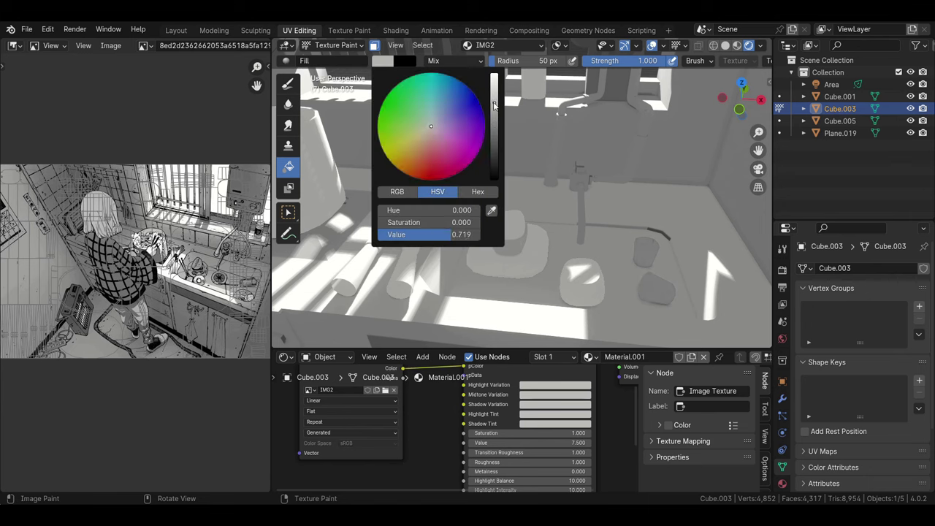
# Select cabinet Cube.005 and a strip of faces along its bottom.
pyautogui.moveTo(511, 183)
pyautogui.mouseDown(button='middle')
pyautogui.moveTo(544, 138)
pyautogui.moveTo(601, 188)
pyautogui.moveTo(606, 239)
pyautogui.moveTo(490, 246)
pyautogui.moveTo(365, 120)
pyautogui.mouseUp(button='middle')
pyautogui.scroll(-3, 543, 138)
pyautogui.click(544, 139)
pyautogui.scroll(3, 606, 239)
pyautogui.click(606, 238)
pyautogui.press('Tab')
pyautogui.keyDown('ctrl'); pyautogui.click(490, 246); pyautogui.keyUp('ctrl')
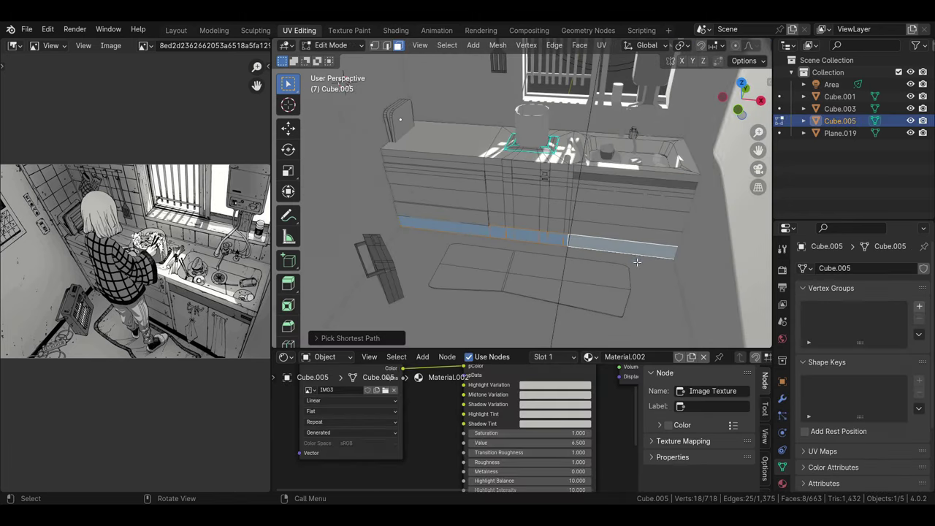
# Fill the selected cabinet base strip with a darker grey, limited to selected faces.
pyautogui.click(339, 125)
pyautogui.click(382, 61)
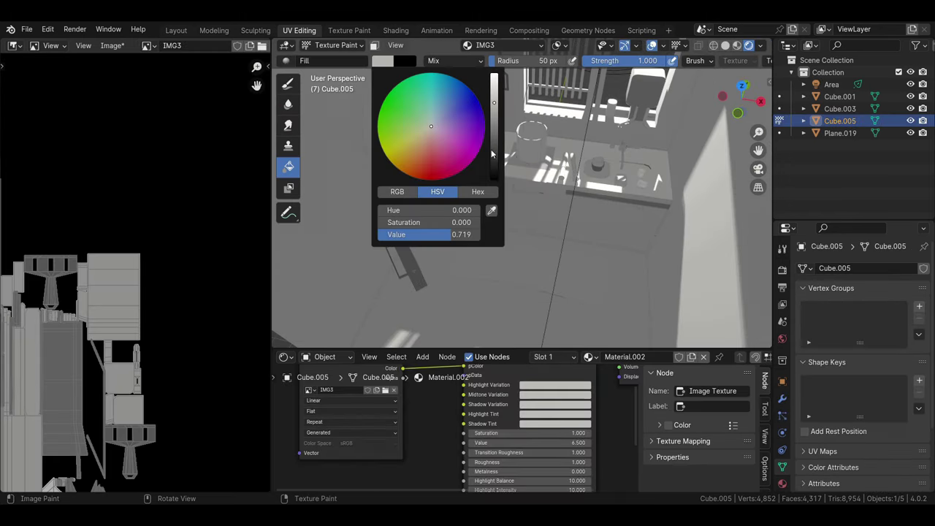
pyautogui.click(143, 45)
pyautogui.click(168, 66)
pyautogui.click(381, 61)
pyautogui.moveTo(504, 137); pyautogui.dragTo(689, 216)
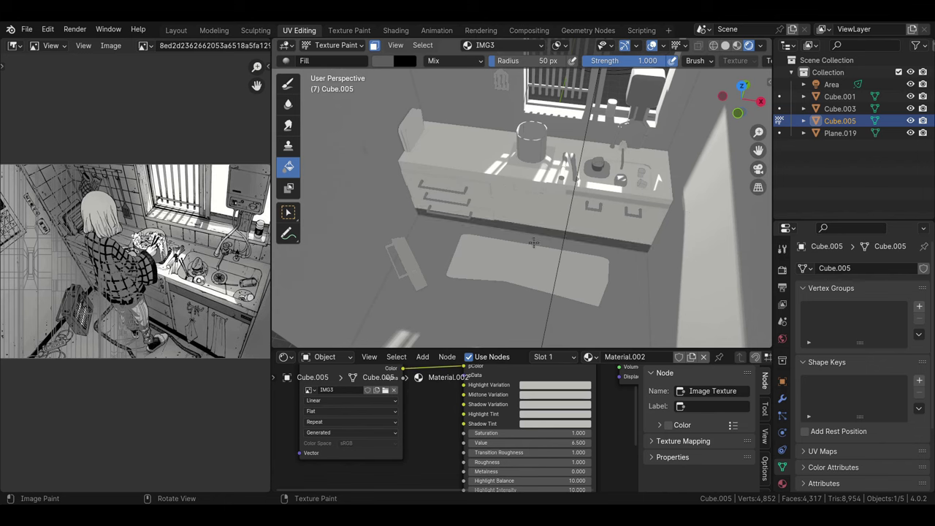
pyautogui.click(382, 60)
pyautogui.click(374, 46)
pyautogui.moveTo(526, 219); pyautogui.dragTo(504, 252, button='middle')
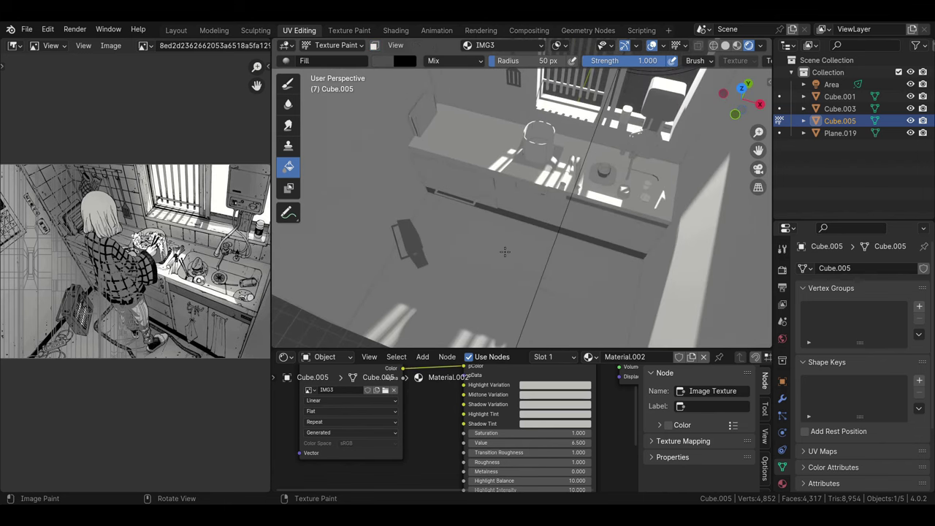
# Select the strip of faces along the wall base and switch it to Texture Paint.
pyautogui.click(343, 46)
pyautogui.click(343, 73)
pyautogui.moveTo(450, 266)
pyautogui.mouseDown(button='middle')
pyautogui.moveTo(414, 158)
pyautogui.moveTo(466, 261)
pyautogui.mouseUp(button='middle')
pyautogui.click(427, 223)
pyautogui.press('3')
pyautogui.keyDown('ctrl'); pyautogui.click(414, 159); pyautogui.keyUp('ctrl')
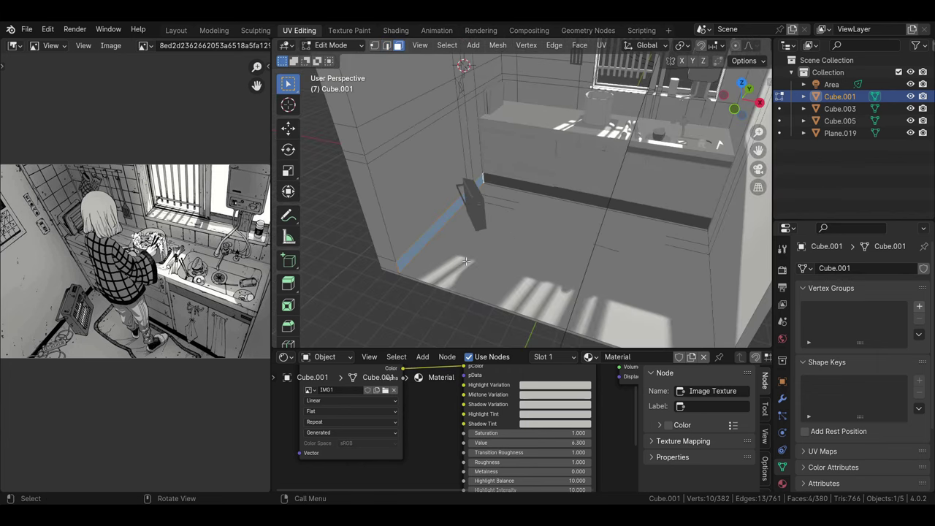
pyautogui.click(340, 125)
# Return to Object Mode and show the reference drawing in the image panel.
pyautogui.moveTo(527, 189); pyautogui.dragTo(504, 176, button='middle')
pyautogui.click(335, 45)
pyautogui.click(332, 60)
pyautogui.moveTo(415, 197)
pyautogui.mouseDown(button='middle')
pyautogui.moveTo(499, 226)
pyautogui.moveTo(535, 210)
pyautogui.mouseUp(button='middle')
pyautogui.scroll(3, 499, 226)
pyautogui.scroll(3, 535, 210)
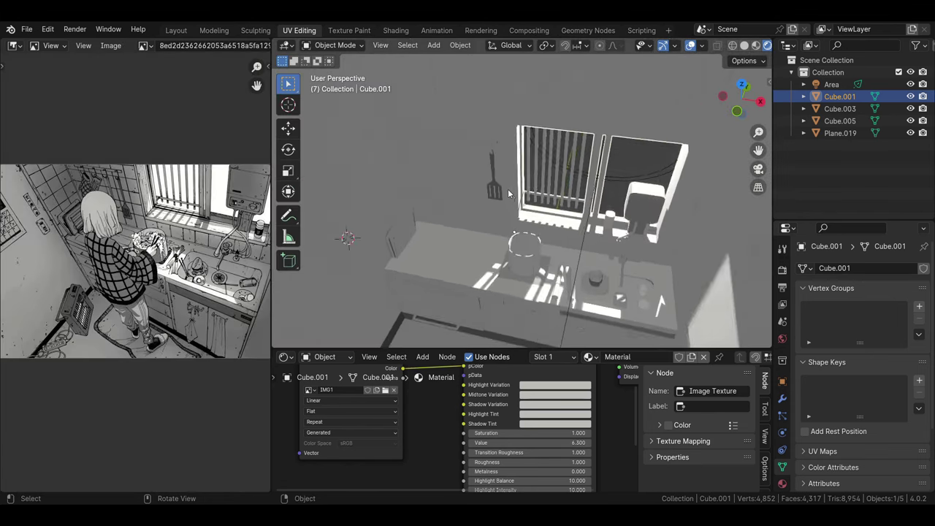
# Select a face on the hanging hooks Plane.019 and fill it dark.
pyautogui.click(535, 209)
pyautogui.scroll(2, 535, 209)
pyautogui.press('Tab')
pyautogui.moveTo(411, 206); pyautogui.dragTo(393, 202, button='middle')
pyautogui.click(394, 202)
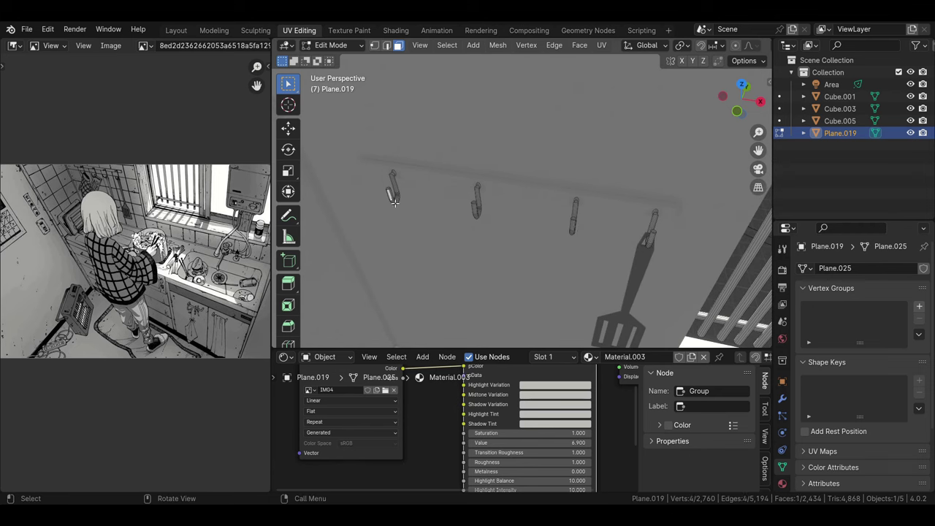
pyautogui.scroll(-4, 655, 227)
pyautogui.click(331, 46)
pyautogui.click(335, 125)
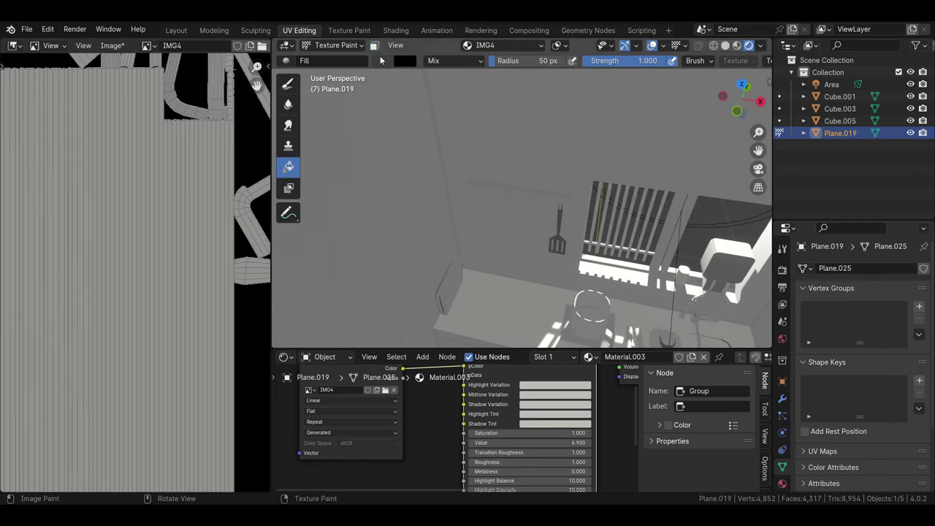
pyautogui.click(333, 45)
pyautogui.click(336, 61)
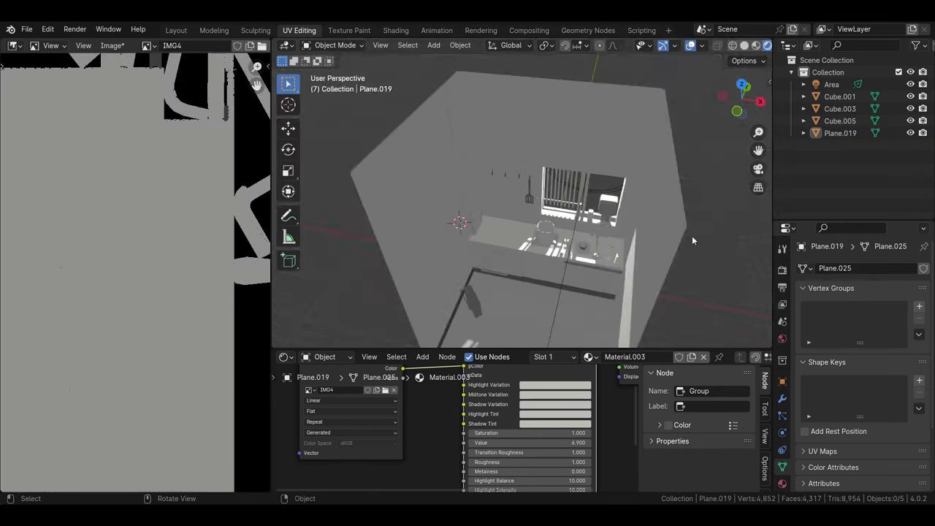
# Reload the reference drawing in the image viewer and orbit the kitchen view.
pyautogui.click(146, 45)
pyautogui.click(225, 64)
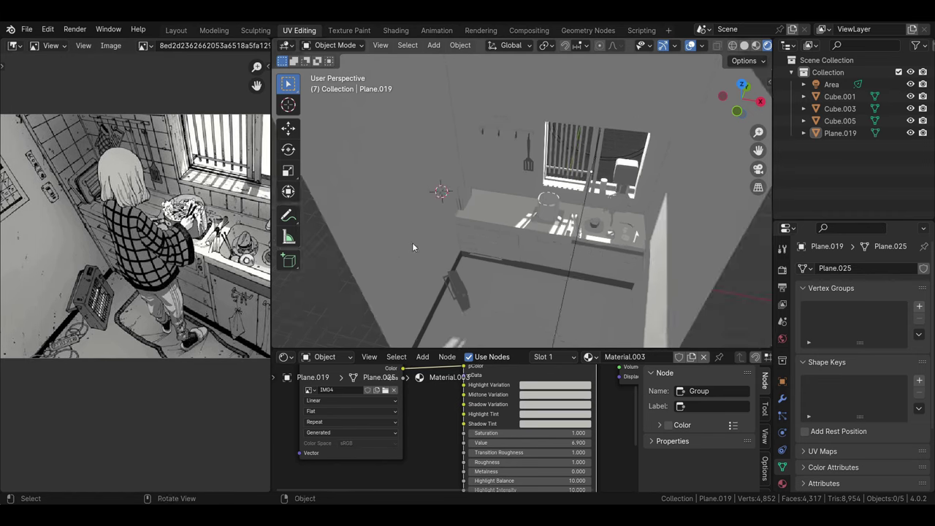
pyautogui.moveTo(412, 242); pyautogui.dragTo(467, 273, button='middle')
# Select the rings on both counter cylinders in Edit Mode.
pyautogui.scroll(4, 467, 277)
pyautogui.moveTo(565, 253); pyautogui.dragTo(606, 251, button='middle')
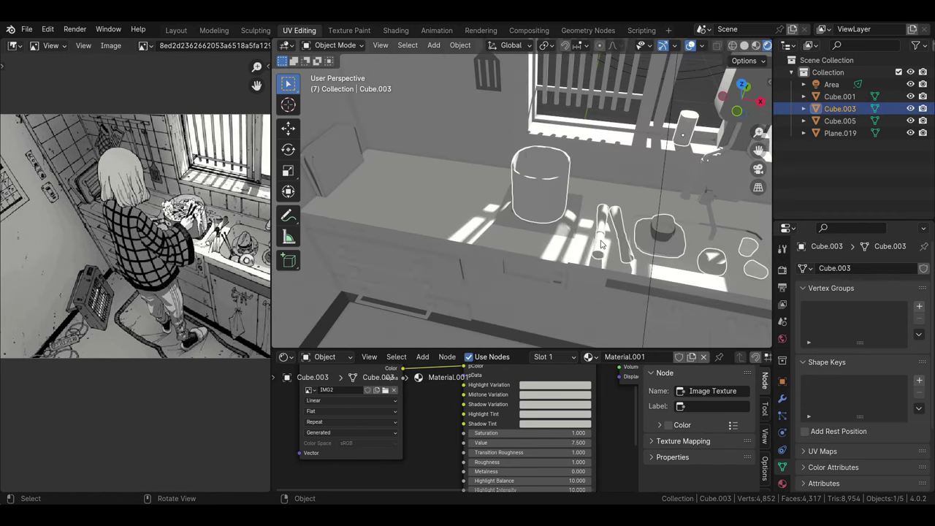
pyautogui.hotkey('ctrl', 'Tab')
pyautogui.click(689, 253)
pyautogui.press('KP_Decimal')
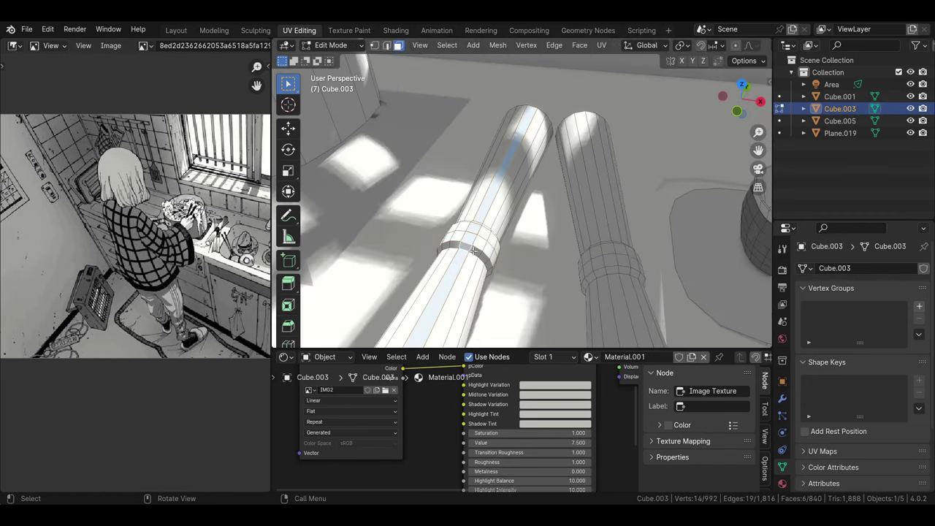
pyautogui.moveTo(481, 235); pyautogui.dragTo(511, 219, button='middle')
pyautogui.keyDown('alt'); pyautogui.keyDown('shift'); pyautogui.click(559, 209); pyautogui.keyUp('shift'); pyautogui.keyUp('alt')
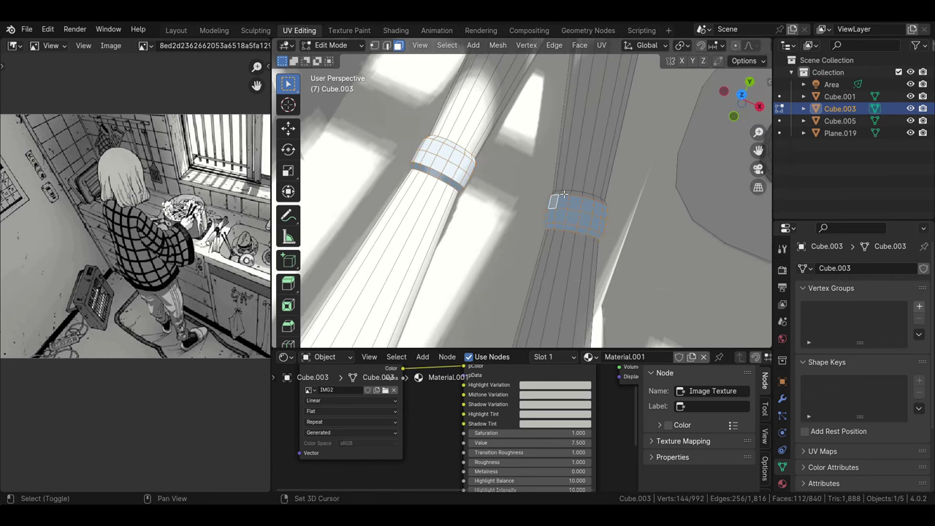
pyautogui.scroll(-5, 525, 233)
pyautogui.scroll(-5, 530, 236)
# Fill the selected cylinder rings dark grey (Value 0.239) and return to Object Mode.
pyautogui.click(340, 124)
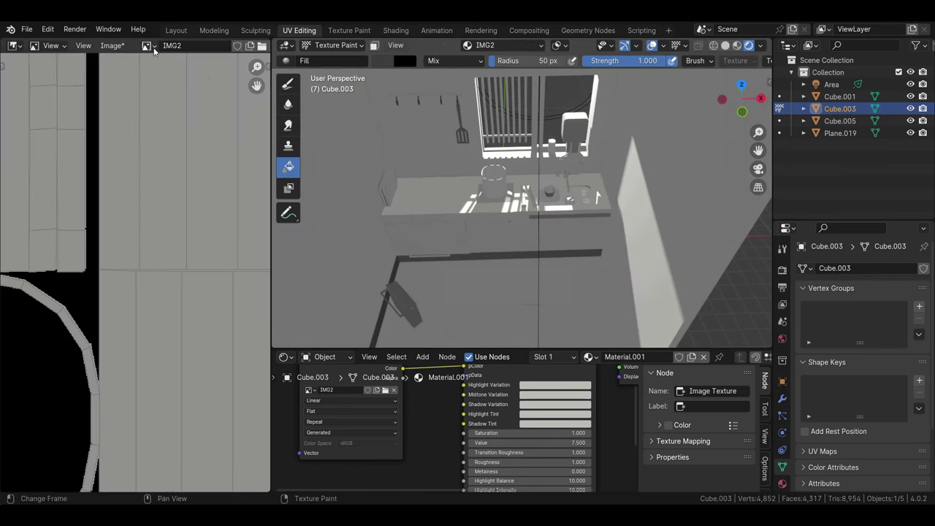
pyautogui.scroll(3, 501, 176)
pyautogui.click(404, 61)
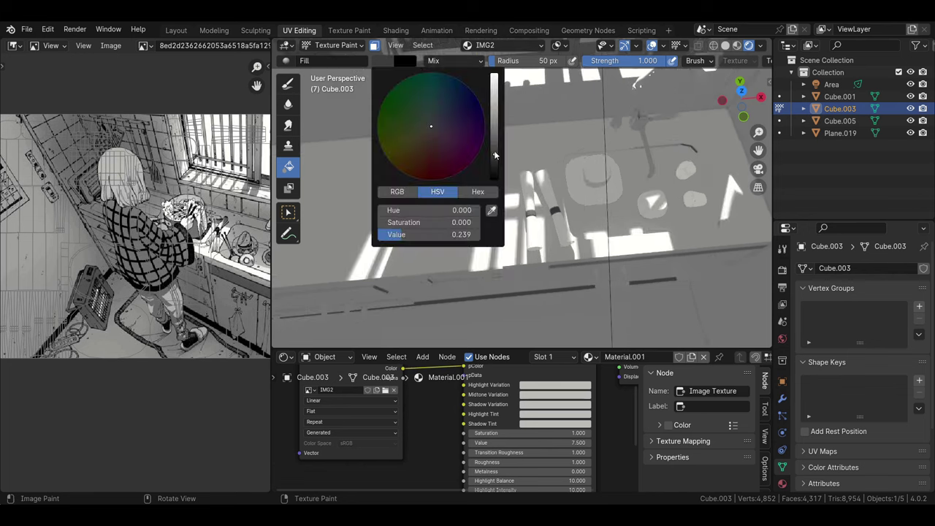
pyautogui.scroll(-3, 493, 196)
pyautogui.hotkey('ctrl', 'Tab')
pyautogui.click(668, 198)
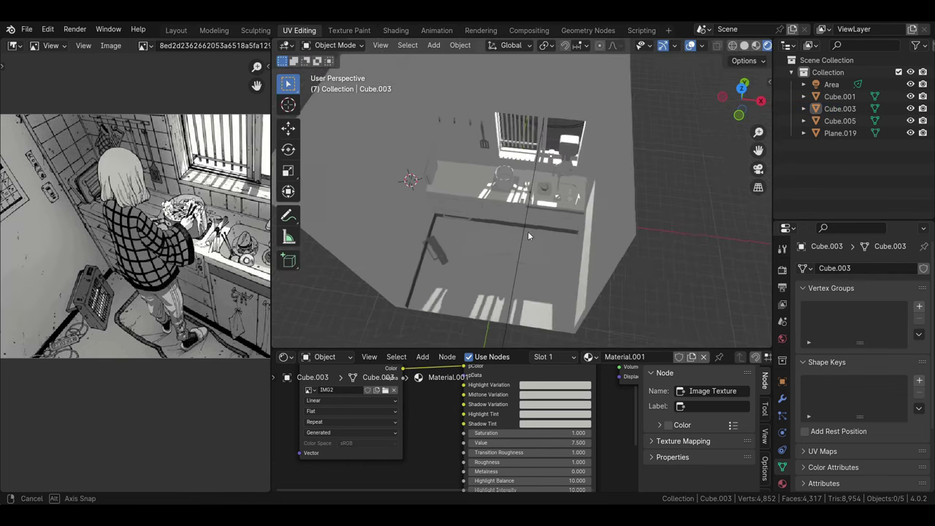
# Move the Area light along one axis to reposition it.
pyautogui.moveTo(527, 231)
pyautogui.mouseDown(button='middle')
pyautogui.moveTo(577, 221)
pyautogui.moveTo(501, 223)
pyautogui.mouseUp(button='middle')
pyautogui.scroll(3, 501, 224)
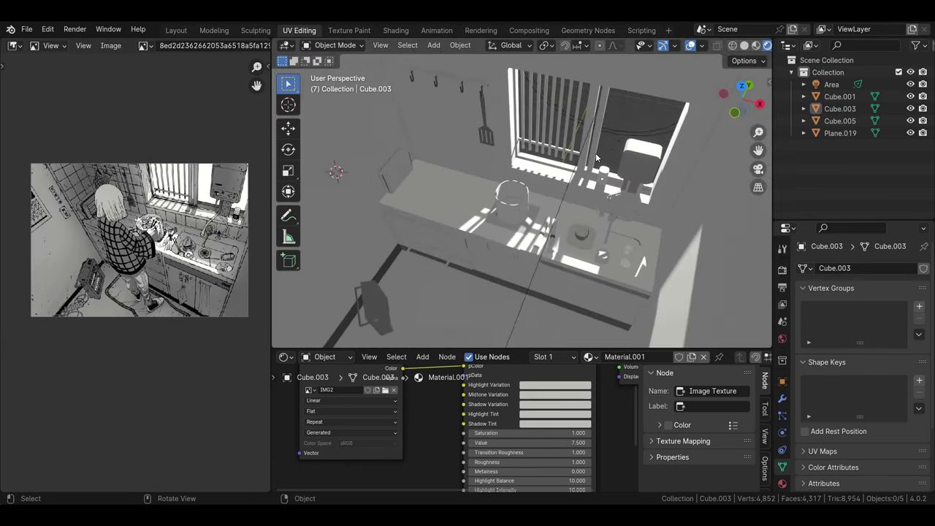
pyautogui.click(618, 137)
pyautogui.press('g')
pyautogui.press('z')
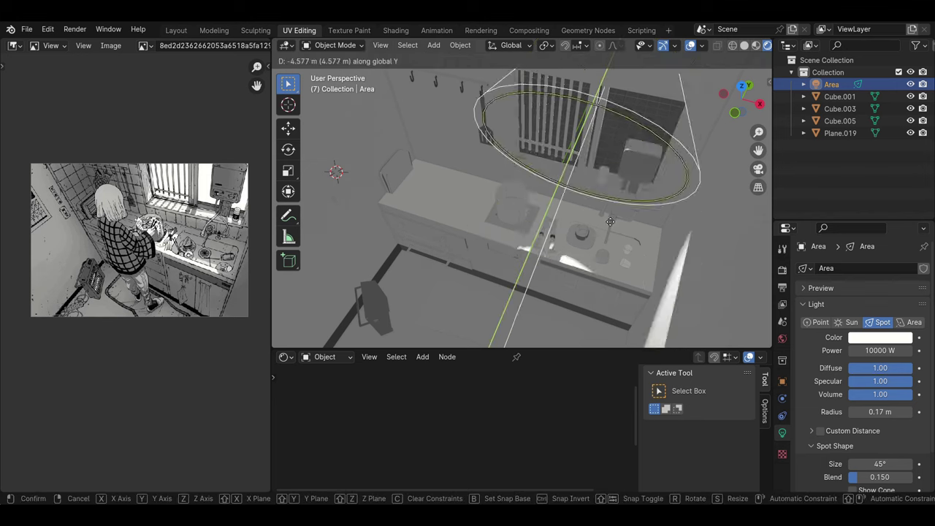
pyautogui.press('Escape')
pyautogui.moveTo(579, 209); pyautogui.dragTo(593, 219, button='middle')
pyautogui.scroll(3, 594, 219)
pyautogui.scroll(2, 597, 196)
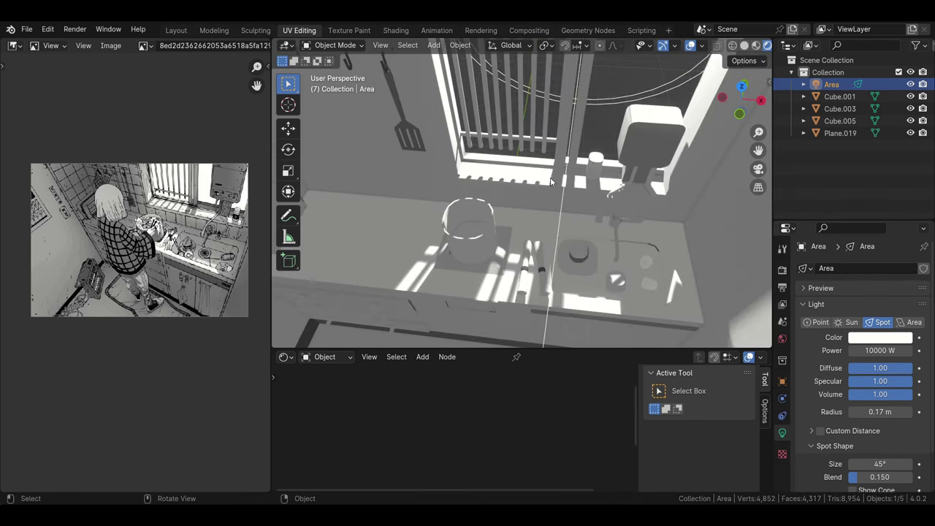
# Paint the selected band of the window-sill bottle dark in Texture Paint.
pyautogui.click(599, 166)
pyautogui.click(603, 176)
pyautogui.scroll(3, 603, 175)
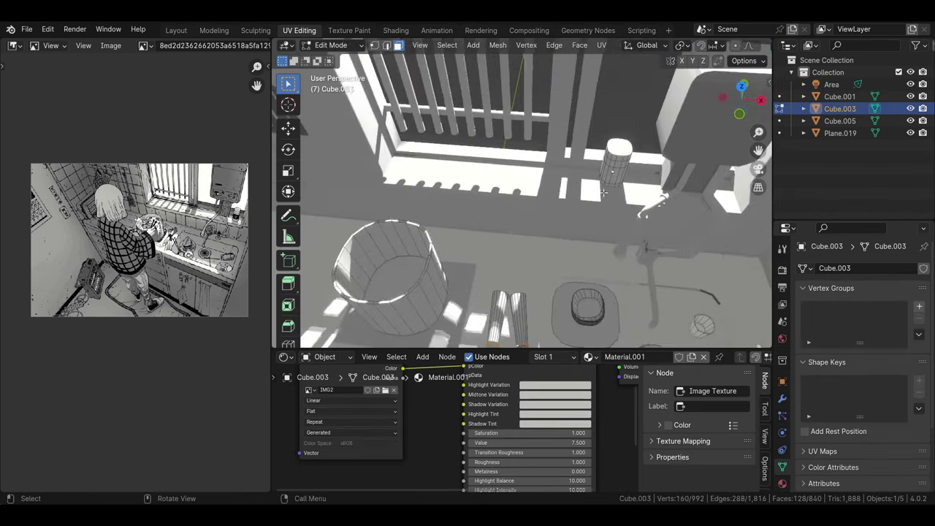
pyautogui.scroll(2, 604, 176)
pyautogui.click(331, 45)
pyautogui.click(329, 124)
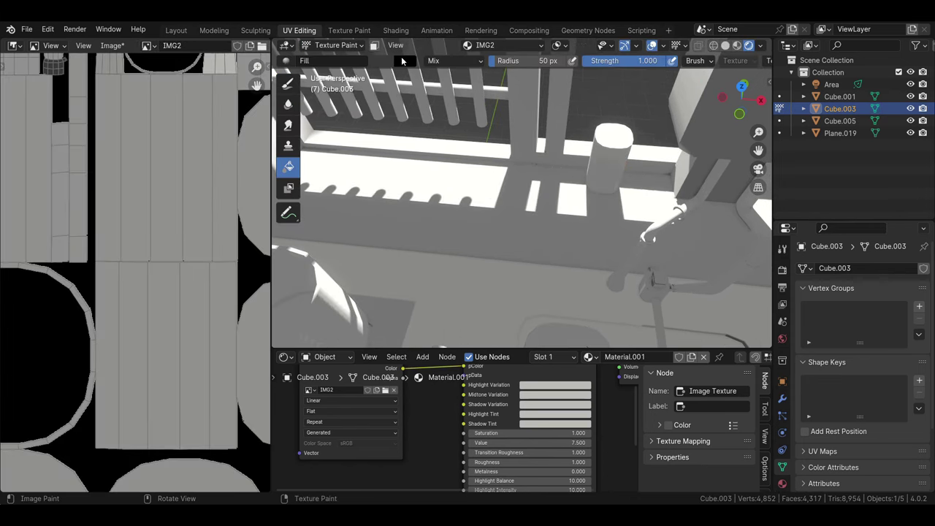
pyautogui.moveTo(566, 109)
pyautogui.mouseDown(button='middle')
pyautogui.moveTo(561, 240)
pyautogui.moveTo(581, 247)
pyautogui.mouseUp(button='middle')
pyautogui.scroll(2, 602, 216)
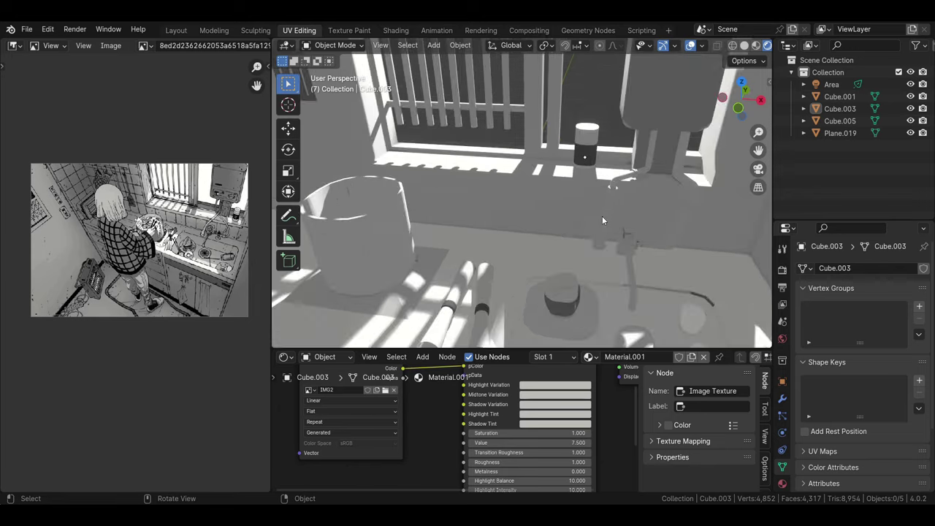
pyautogui.scroll(-2, 602, 215)
pyautogui.scroll(-3, 601, 216)
pyautogui.moveTo(602, 215); pyautogui.dragTo(593, 208, button='middle')
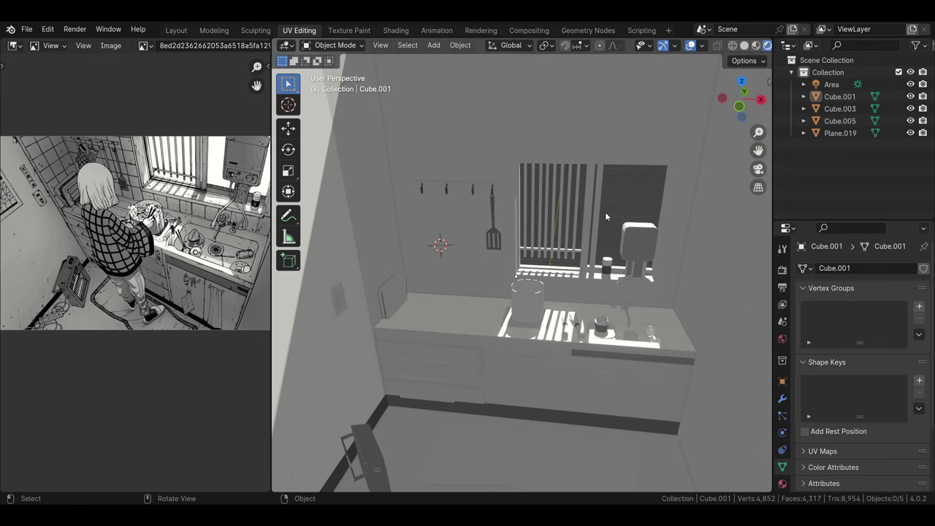
# Add a blank Grease Pencil object and set its stroke placement to Surface.
pyautogui.hotkey('shift', 'a')
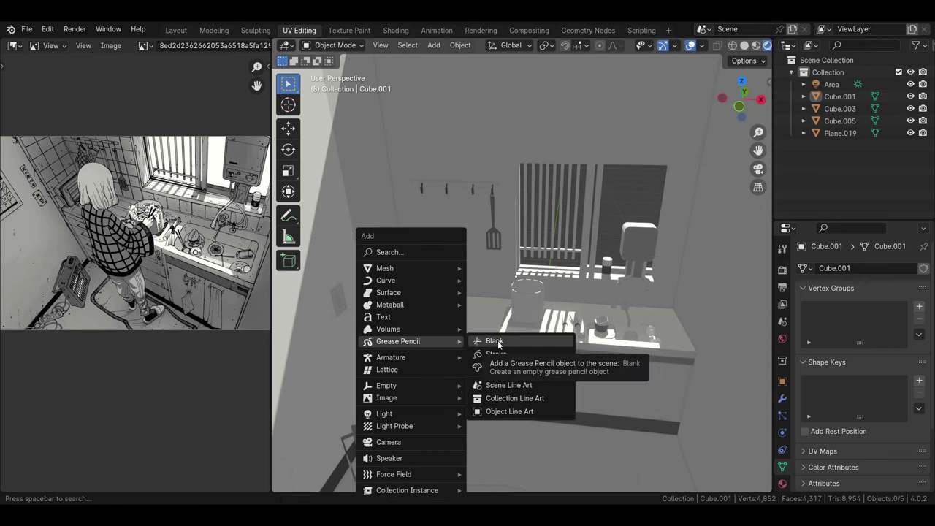
pyautogui.click(497, 341)
pyautogui.click(525, 46)
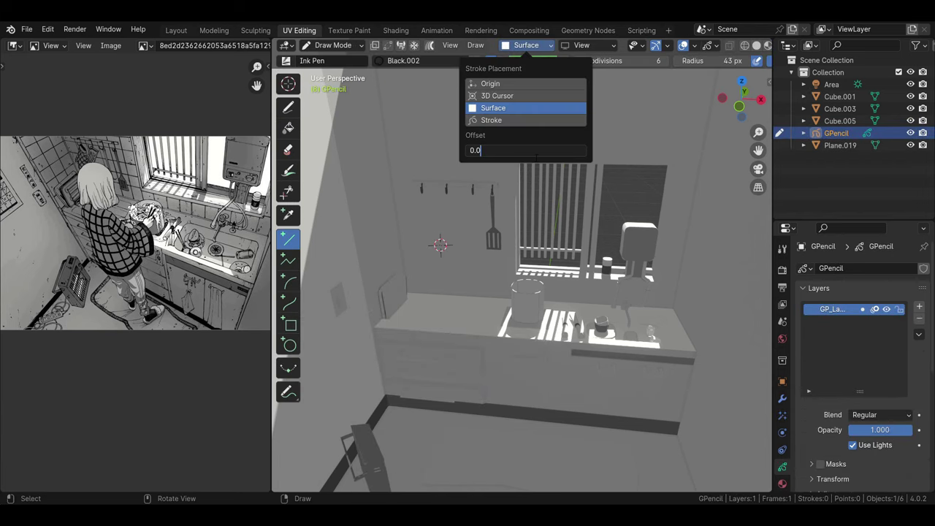
pyautogui.moveTo(443, 229)
pyautogui.mouseDown(button='middle')
pyautogui.moveTo(441, 319)
pyautogui.moveTo(533, 158)
pyautogui.moveTo(444, 192)
pyautogui.mouseUp(button='middle')
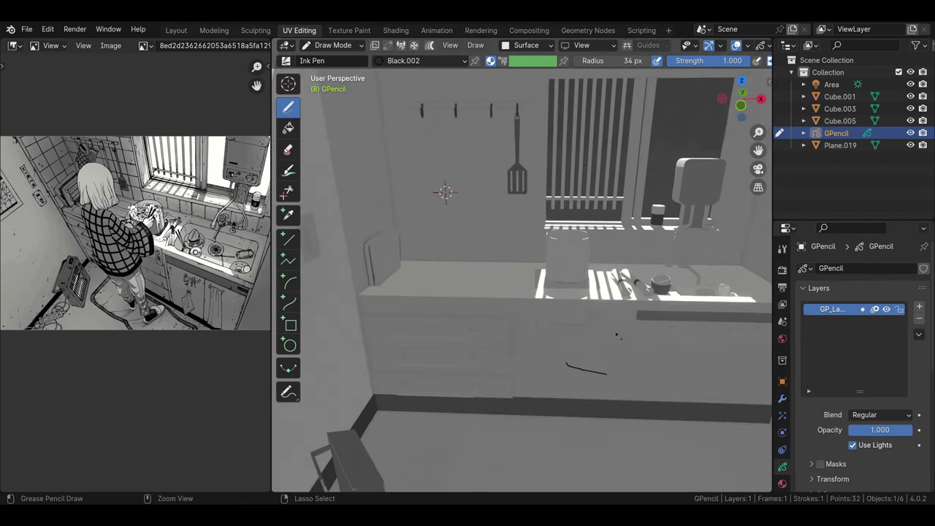
# Draw a test stroke on the cabinet, undo it, and pick the Line tool.
pyautogui.moveTo(574, 359)
pyautogui.mouseDown(button='middle')
pyautogui.moveTo(609, 355)
pyautogui.moveTo(561, 349)
pyautogui.moveTo(589, 366)
pyautogui.moveTo(583, 324)
pyautogui.moveTo(562, 317)
pyautogui.mouseUp(button='middle')
pyautogui.hotkey('ctrl', 'z')
pyautogui.click(287, 239)
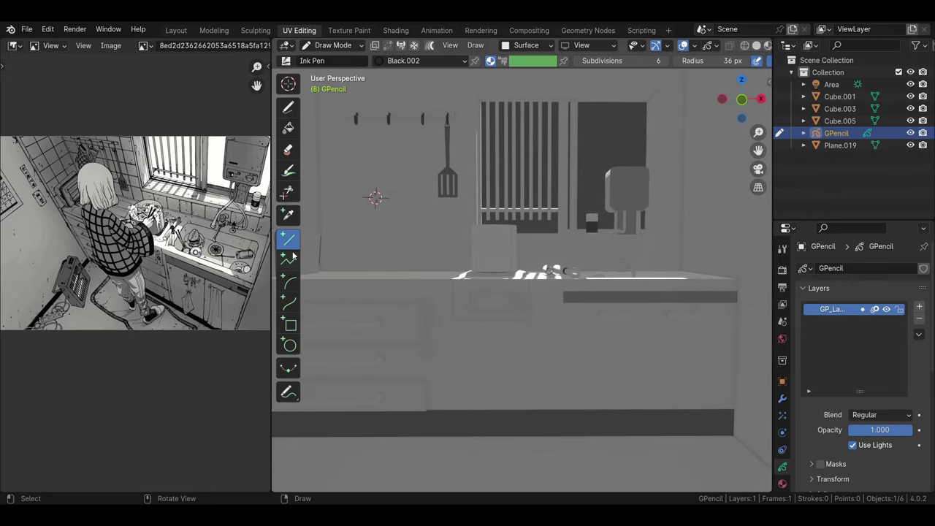
# Ink vertical lines down the cabinet front and door edge, plus the cabinet's top edge.
pyautogui.moveTo(554, 280); pyautogui.dragTo(552, 383)
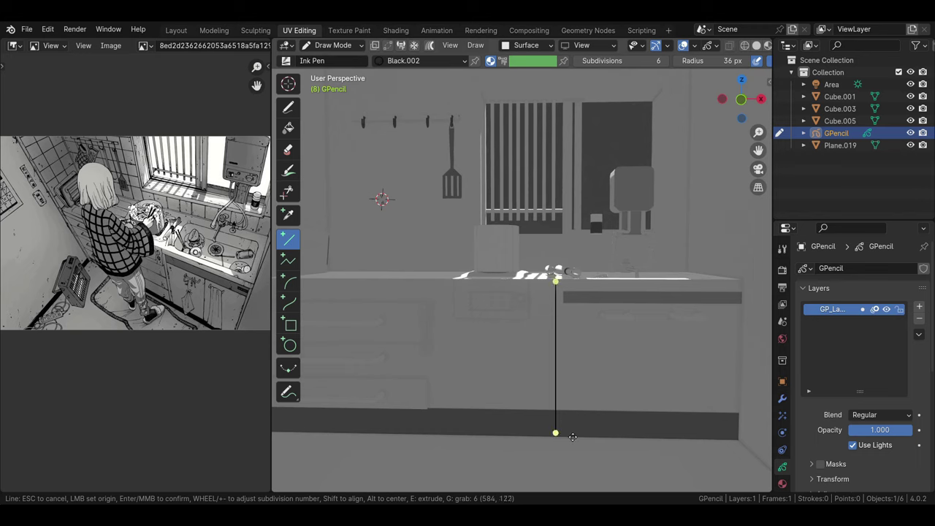
pyautogui.moveTo(572, 436)
pyautogui.mouseDown(button='middle')
pyautogui.moveTo(657, 394)
pyautogui.moveTo(560, 328)
pyautogui.mouseUp(button='middle')
pyautogui.moveTo(533, 329); pyautogui.dragTo(536, 383)
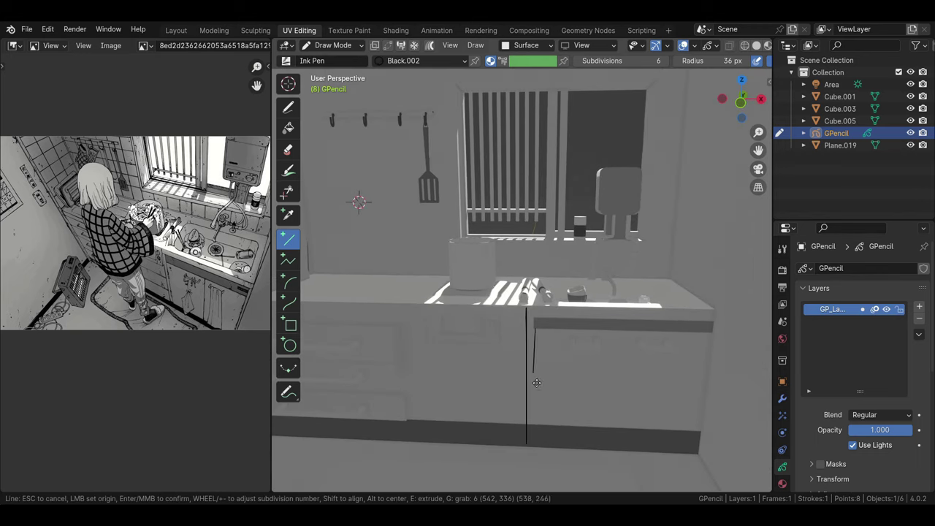
pyautogui.moveTo(550, 387); pyautogui.dragTo(528, 322, button='middle')
pyautogui.moveTo(527, 322); pyautogui.dragTo(614, 322)
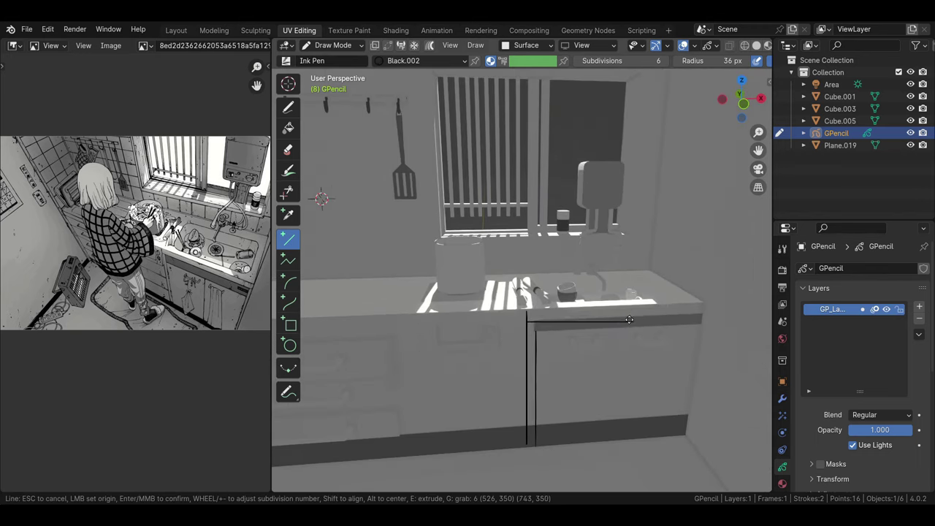
pyautogui.moveTo(628, 319)
pyautogui.mouseDown(button='middle')
pyautogui.moveTo(717, 328)
pyautogui.moveTo(605, 340)
pyautogui.moveTo(633, 329)
pyautogui.mouseUp(button='middle')
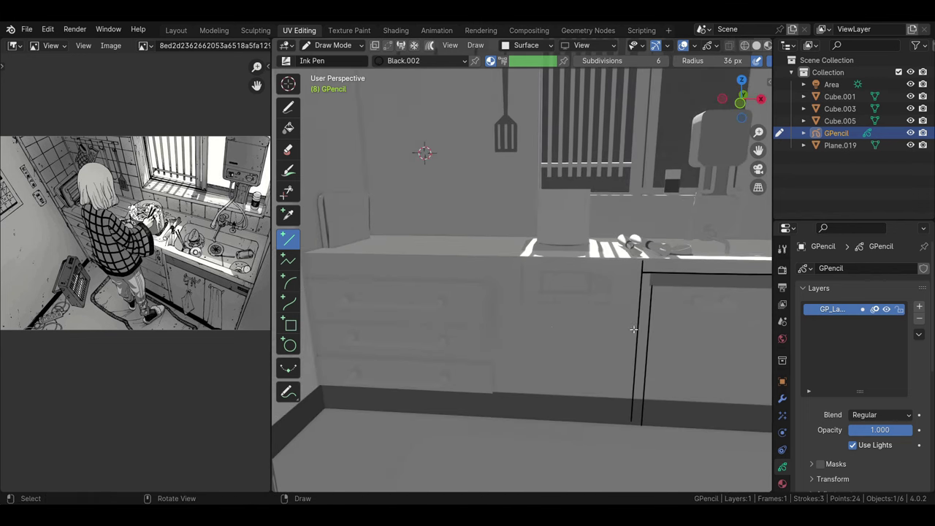
# Ink another vertical cabinet line and the horizontal drawer division lines.
pyautogui.moveTo(501, 294); pyautogui.dragTo(504, 415)
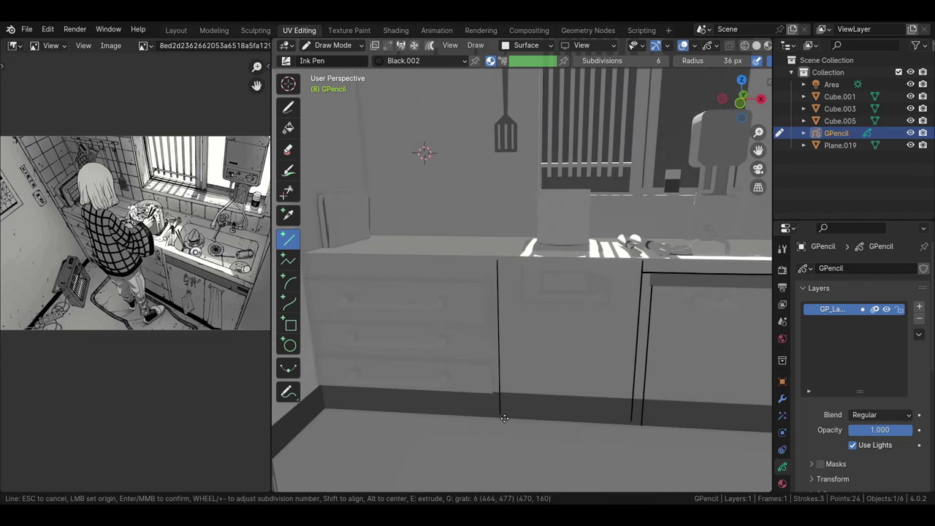
pyautogui.moveTo(504, 420); pyautogui.dragTo(538, 382, button='middle')
pyautogui.moveTo(498, 319); pyautogui.dragTo(630, 318)
pyautogui.moveTo(498, 368); pyautogui.dragTo(620, 367)
pyautogui.moveTo(621, 367)
pyautogui.mouseDown(button='middle')
pyautogui.moveTo(560, 348)
pyautogui.moveTo(526, 321)
pyautogui.mouseUp(button='middle')
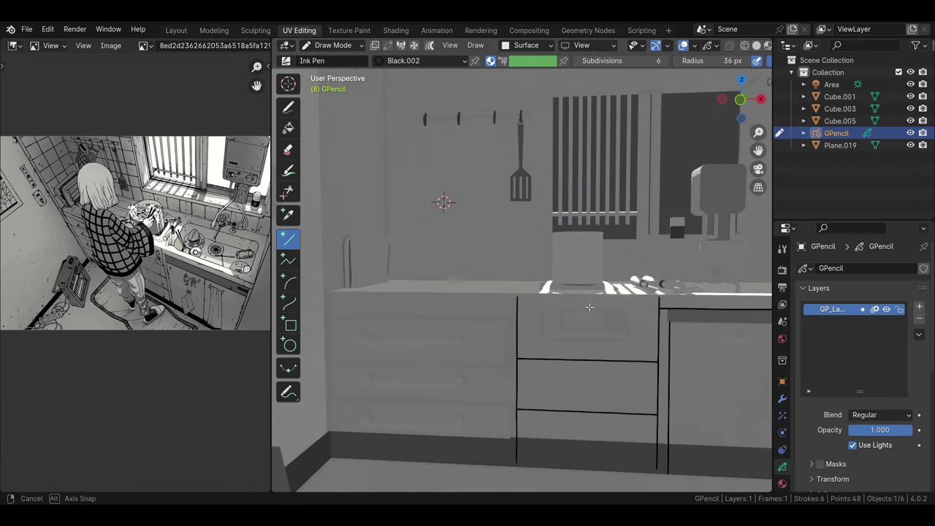
pyautogui.moveTo(329, 305); pyautogui.dragTo(514, 307)
# Ink the counter's back edge and right edge, then return to front view (numpad 1).
pyautogui.moveTo(539, 331)
pyautogui.mouseDown(button='middle')
pyautogui.moveTo(411, 328)
pyautogui.moveTo(374, 299)
pyautogui.mouseUp(button='middle')
pyautogui.moveTo(374, 300); pyautogui.dragTo(487, 313)
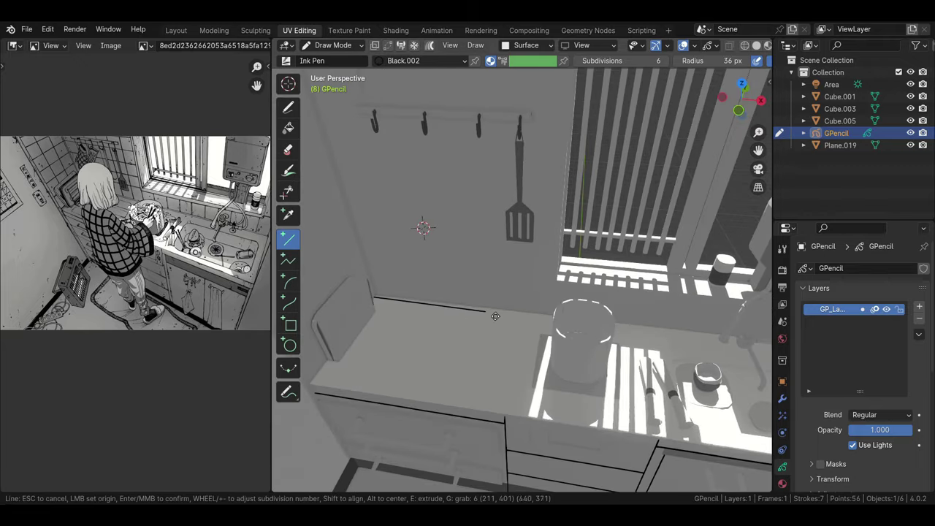
pyautogui.moveTo(486, 312)
pyautogui.mouseDown(button='middle')
pyautogui.moveTo(638, 341)
pyautogui.moveTo(444, 339)
pyautogui.mouseUp(button='middle')
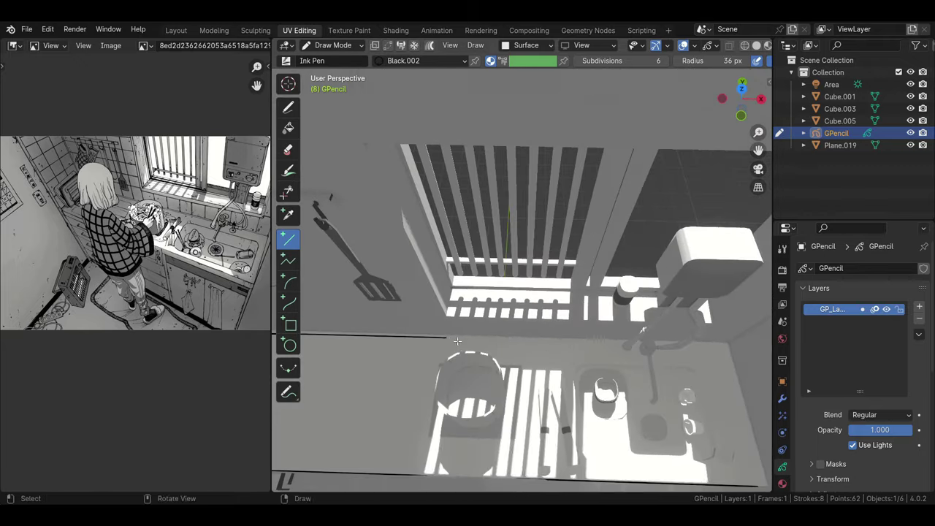
pyautogui.moveTo(444, 339); pyautogui.dragTo(627, 350)
pyautogui.moveTo(628, 349)
pyautogui.mouseDown(button='middle')
pyautogui.moveTo(673, 375)
pyautogui.moveTo(585, 322)
pyautogui.mouseUp(button='middle')
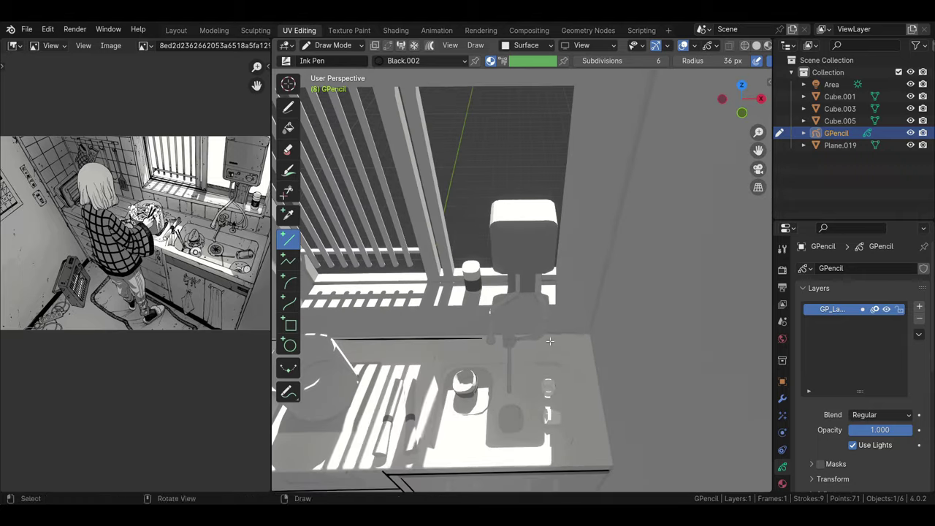
pyautogui.moveTo(584, 321); pyautogui.dragTo(586, 333)
pyautogui.moveTo(586, 334); pyautogui.dragTo(559, 307, button='middle')
pyautogui.moveTo(559, 307); pyautogui.dragTo(556, 378)
pyautogui.moveTo(556, 378); pyautogui.dragTo(425, 303, button='middle')
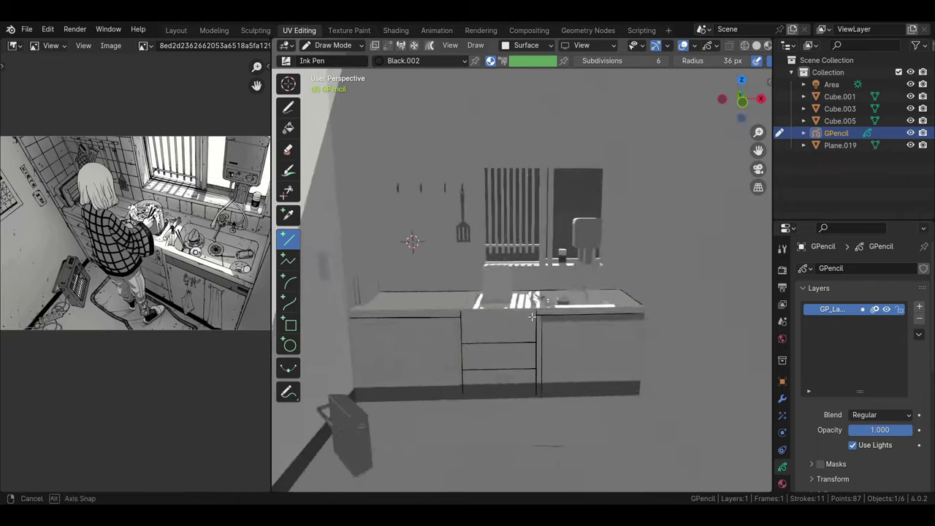
pyautogui.press('KP_1')
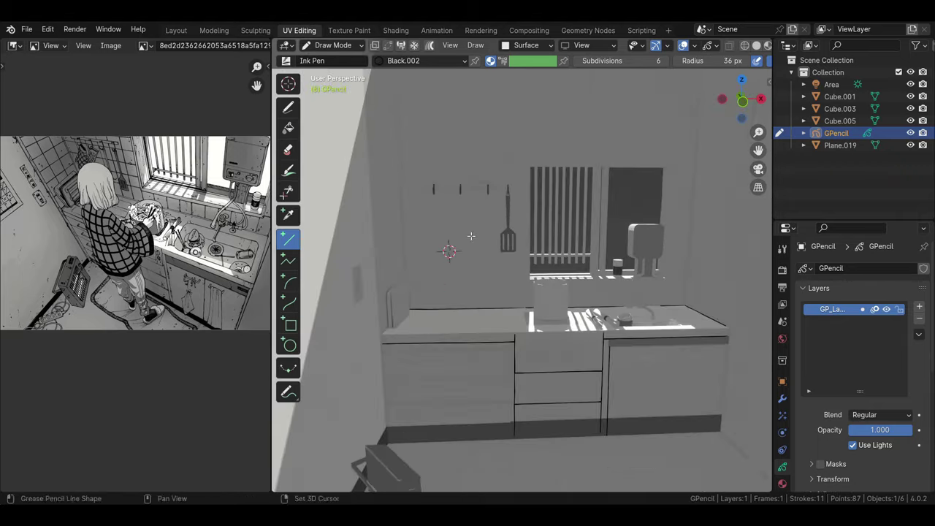
pyautogui.scroll(3, 413, 368)
# Draw a vertical tile line and five horizontal tile lines across the upper back wall.
pyautogui.moveTo(405, 98); pyautogui.dragTo(402, 319)
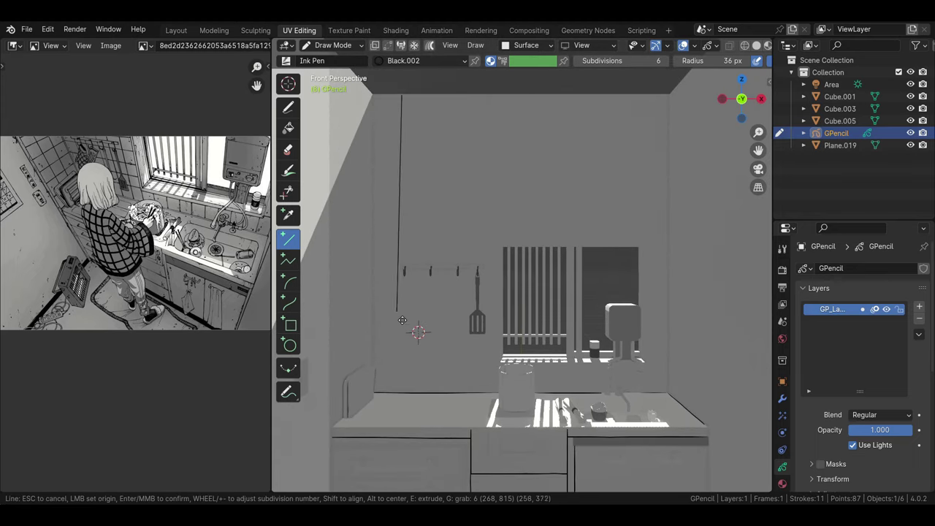
pyautogui.moveTo(421, 369)
pyautogui.mouseDown()
pyautogui.moveTo(409, 265)
pyautogui.moveTo(409, 380)
pyautogui.mouseUp()
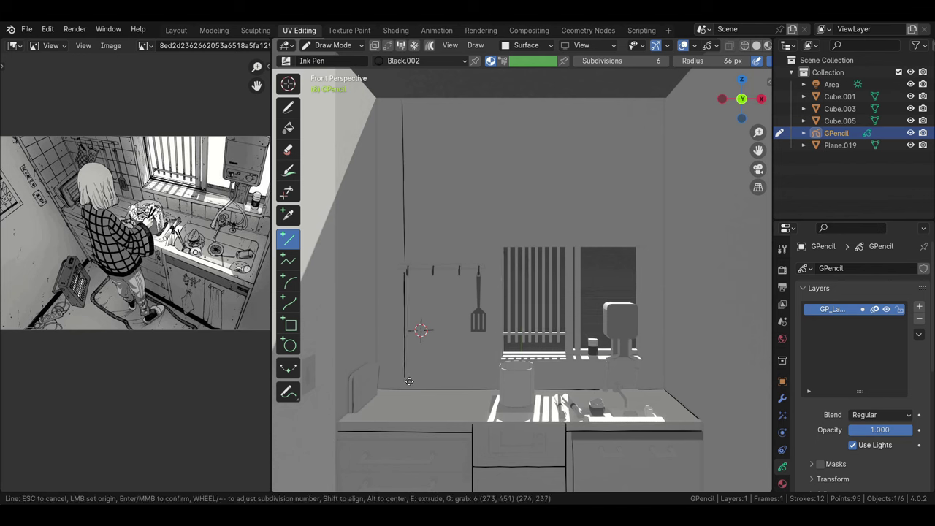
pyautogui.moveTo(380, 129); pyautogui.dragTo(658, 124)
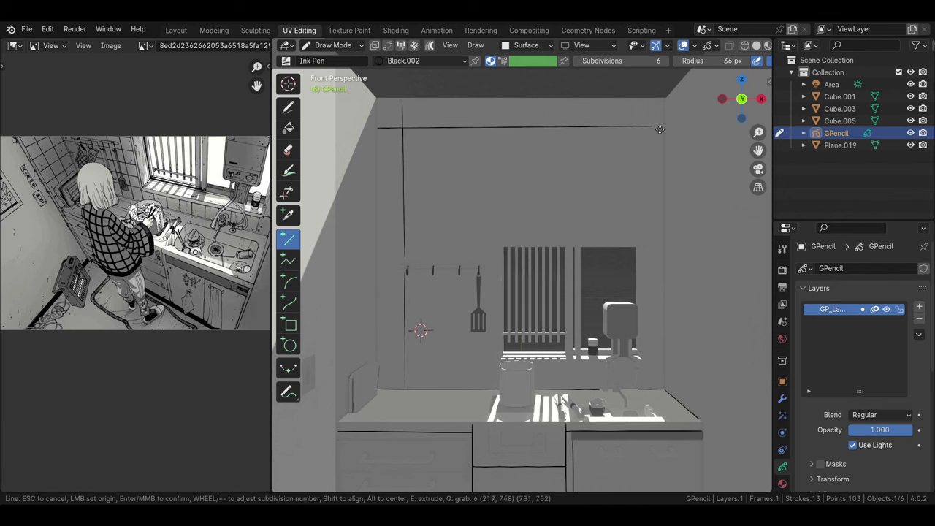
pyautogui.moveTo(377, 155); pyautogui.dragTo(655, 162)
pyautogui.moveTo(379, 182); pyautogui.dragTo(628, 186)
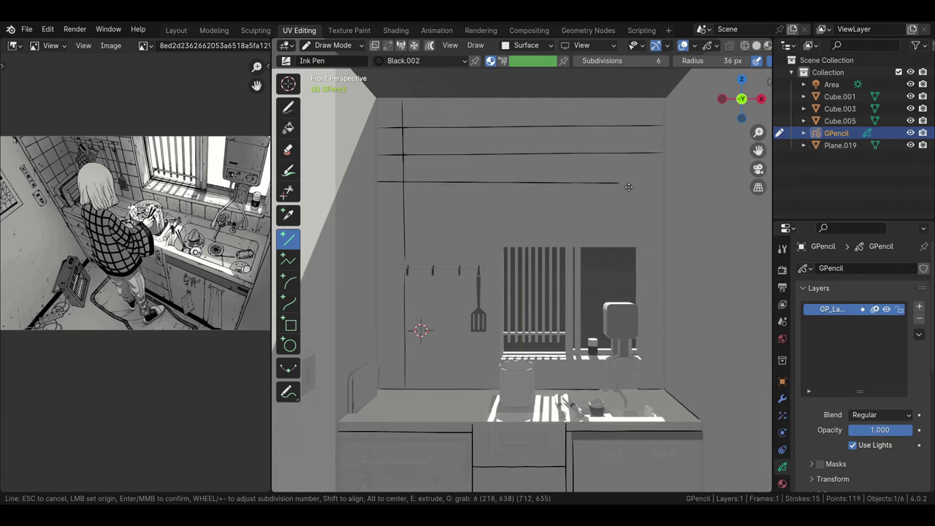
pyautogui.moveTo(377, 205); pyautogui.dragTo(639, 207)
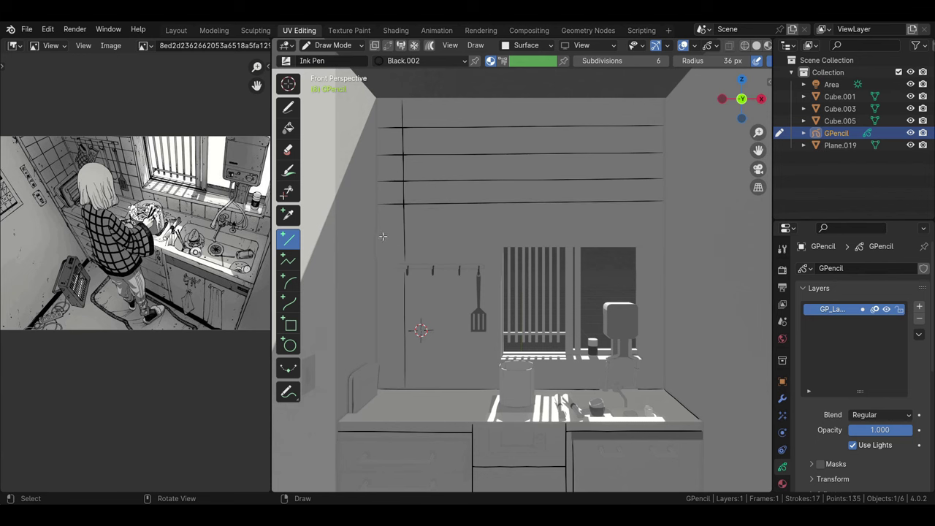
pyautogui.moveTo(380, 232); pyautogui.dragTo(663, 229)
# Add more vertical tile lines, a hook-rail line and two horizontal lines below the hooks.
pyautogui.moveTo(432, 102); pyautogui.dragTo(442, 341)
pyautogui.moveTo(440, 389); pyautogui.dragTo(424, 292, button='middle')
pyautogui.moveTo(407, 263); pyautogui.dragTo(507, 265)
pyautogui.moveTo(476, 129); pyautogui.dragTo(480, 263)
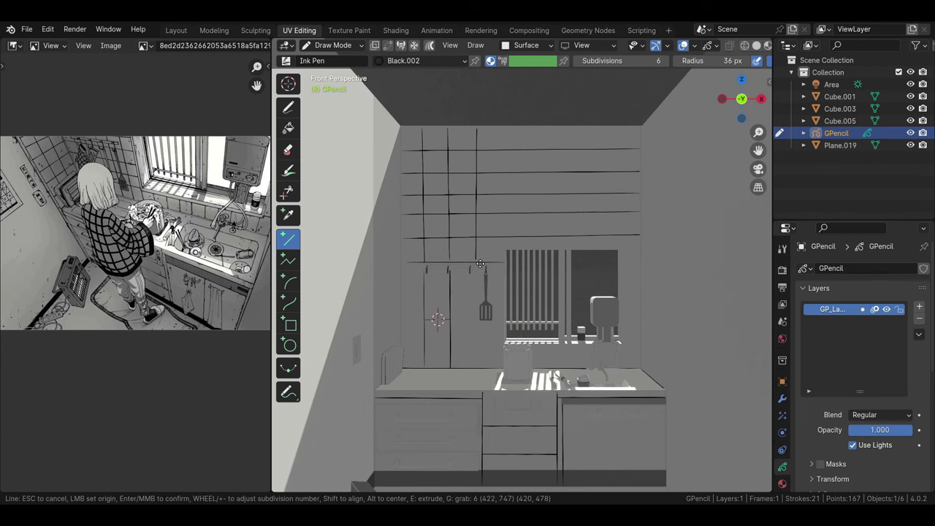
pyautogui.moveTo(475, 309); pyautogui.dragTo(480, 313)
pyautogui.moveTo(479, 372); pyautogui.dragTo(480, 372)
pyautogui.moveTo(479, 372); pyautogui.dragTo(387, 252, button='middle')
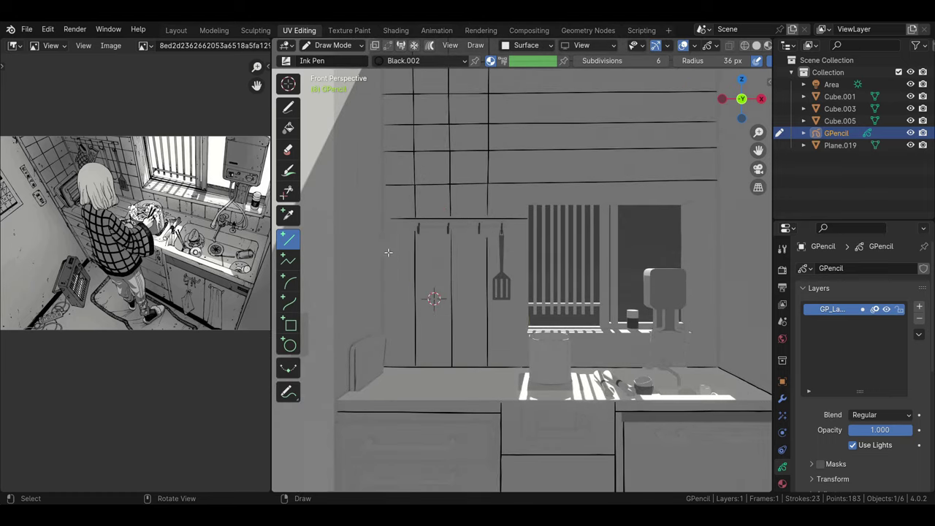
pyautogui.moveTo(385, 249); pyautogui.dragTo(501, 249)
pyautogui.moveTo(381, 277); pyautogui.dragTo(491, 280)
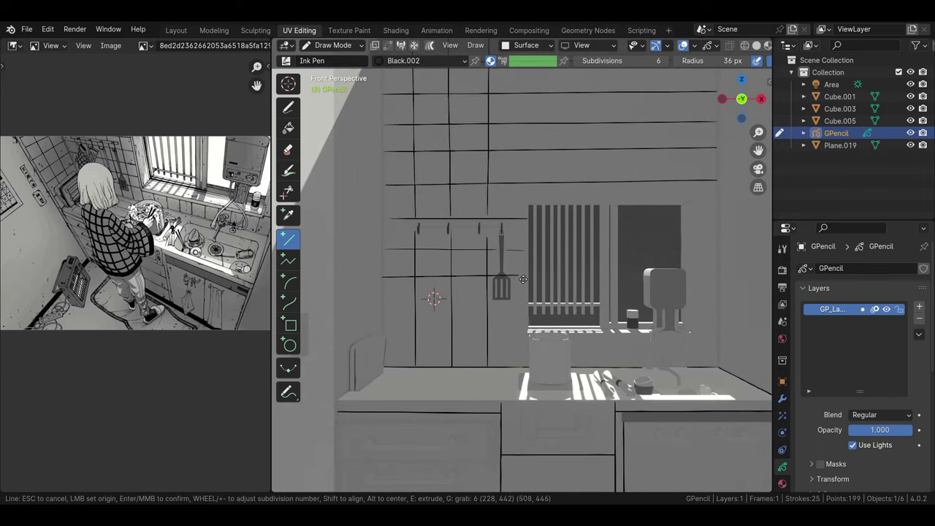
pyautogui.press('Return')
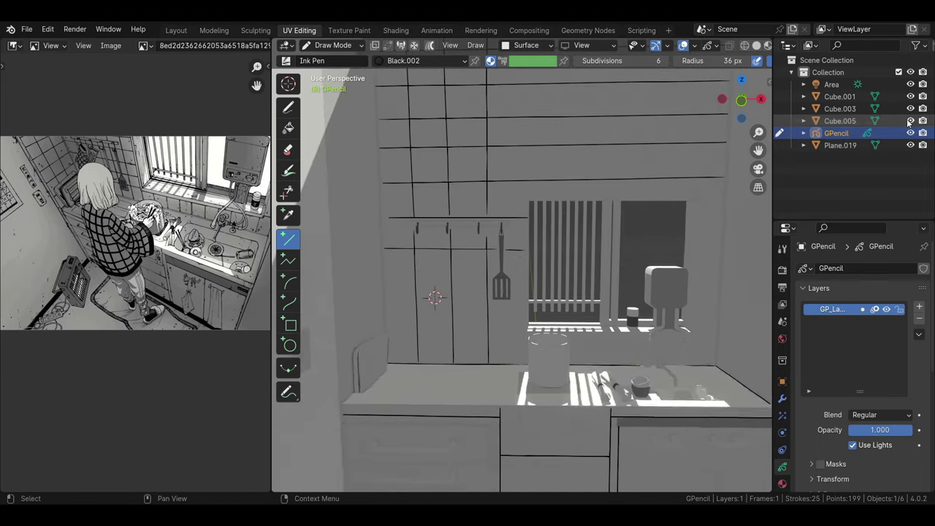
# Hide Cube.005 and ink three low horizontal tile lines down to the counter.
pyautogui.click(909, 121)
pyautogui.moveTo(384, 280); pyautogui.dragTo(526, 280)
pyautogui.moveTo(526, 280); pyautogui.dragTo(404, 320, button='middle')
pyautogui.moveTo(386, 312); pyautogui.dragTo(531, 316)
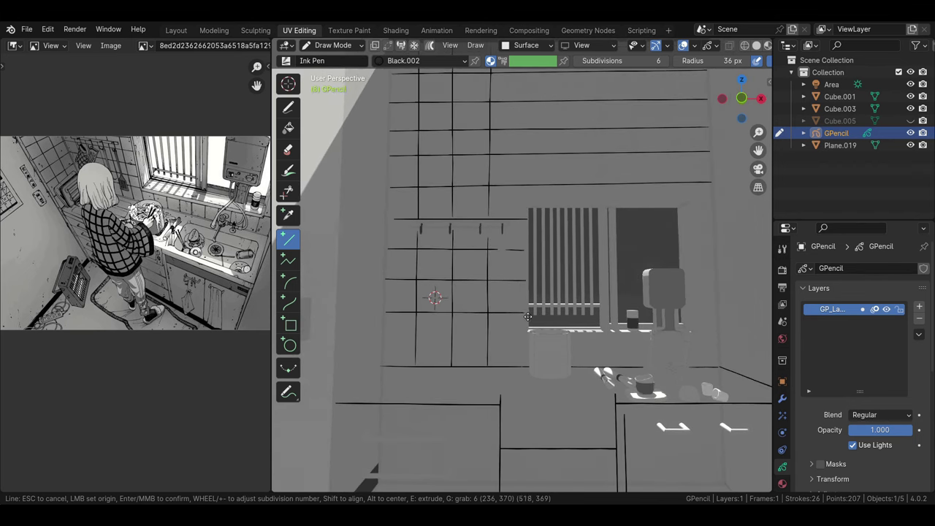
pyautogui.moveTo(383, 330); pyautogui.dragTo(520, 343)
pyautogui.moveTo(520, 343)
pyautogui.mouseDown(button='middle')
pyautogui.moveTo(737, 187)
pyautogui.moveTo(767, 146)
pyautogui.mouseUp(button='middle')
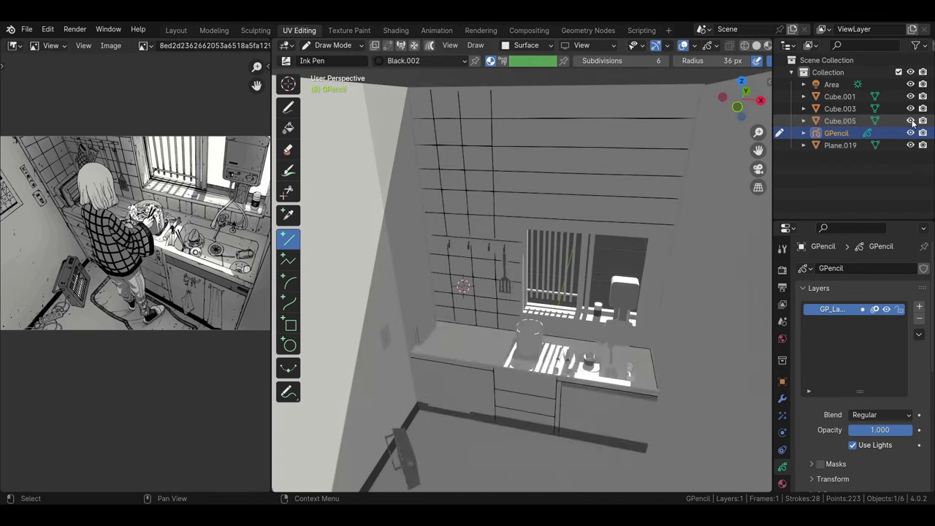
# Show Cube.005 again and ink vertical tile lines on the wall.
pyautogui.click(910, 120)
pyautogui.moveTo(555, 220)
pyautogui.mouseDown(button='middle')
pyautogui.moveTo(487, 244)
pyautogui.moveTo(475, 117)
pyautogui.mouseUp(button='middle')
pyautogui.moveTo(475, 116); pyautogui.dragTo(482, 257)
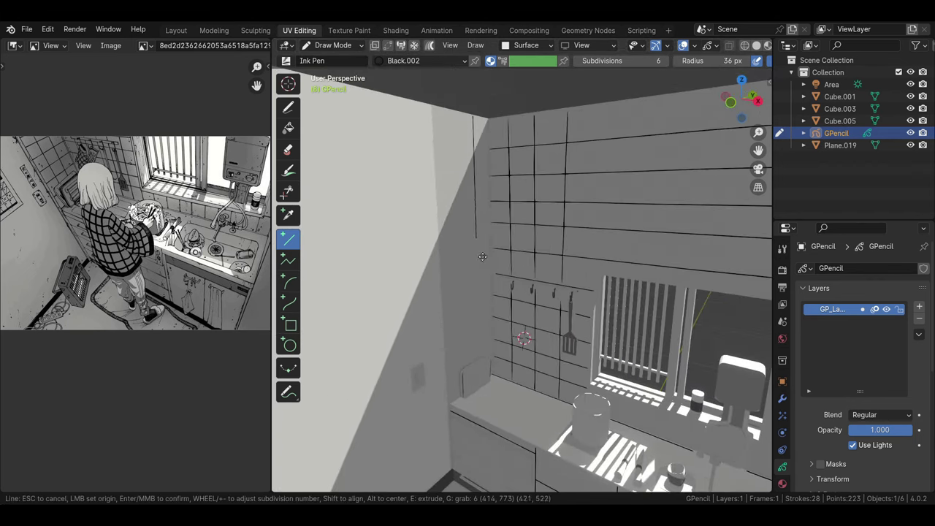
pyautogui.press('Return')
pyautogui.moveTo(456, 111); pyautogui.dragTo(456, 169)
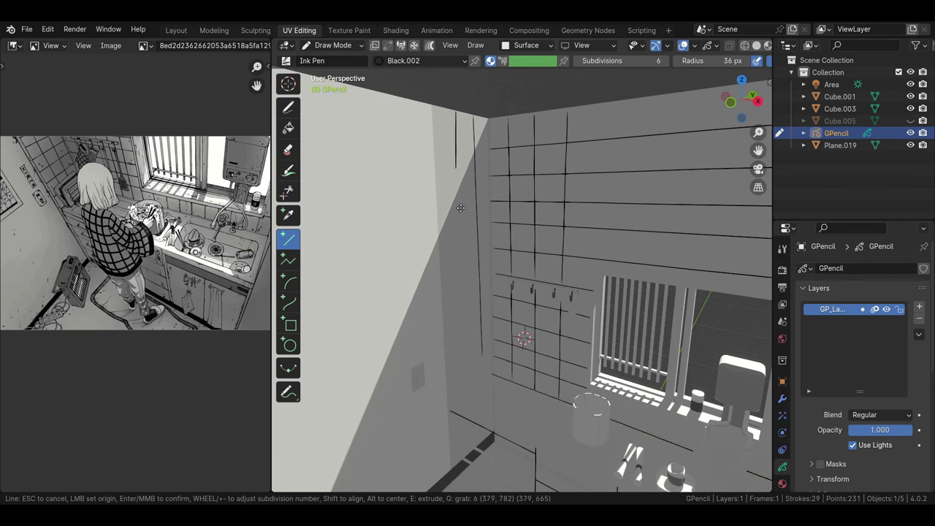
pyautogui.press('Return')
pyautogui.press('Return')
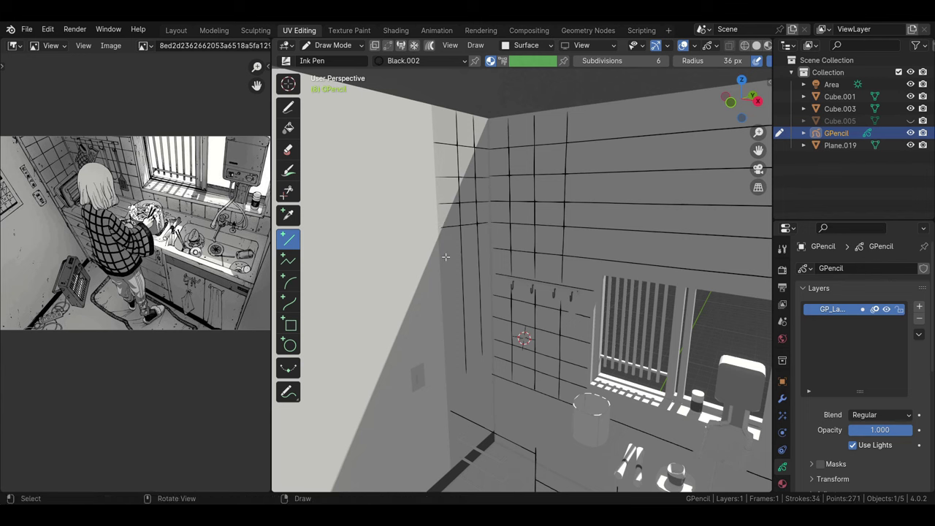
pyautogui.press('Return')
# Ink four tile lines on the left side wall around the corner.
pyautogui.moveTo(454, 308); pyautogui.dragTo(501, 293)
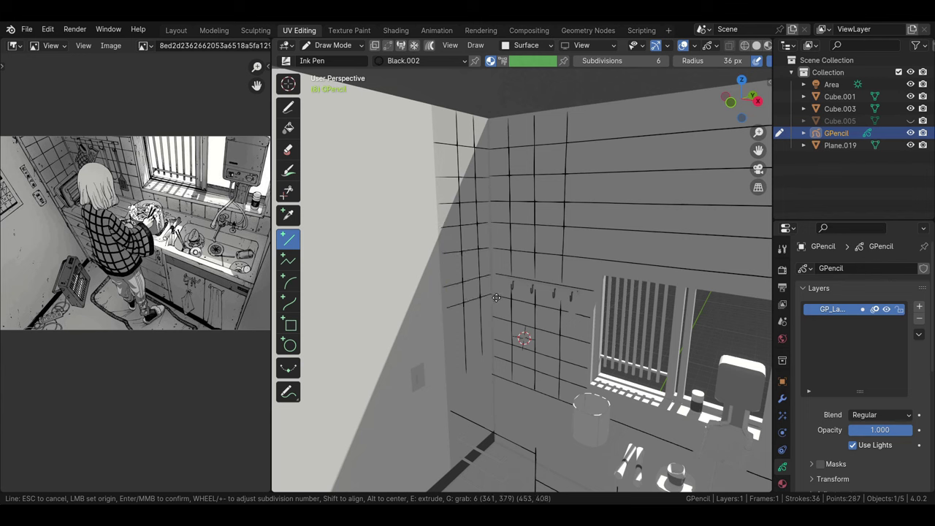
pyautogui.moveTo(446, 333); pyautogui.dragTo(495, 321)
pyautogui.moveTo(453, 357); pyautogui.dragTo(490, 341)
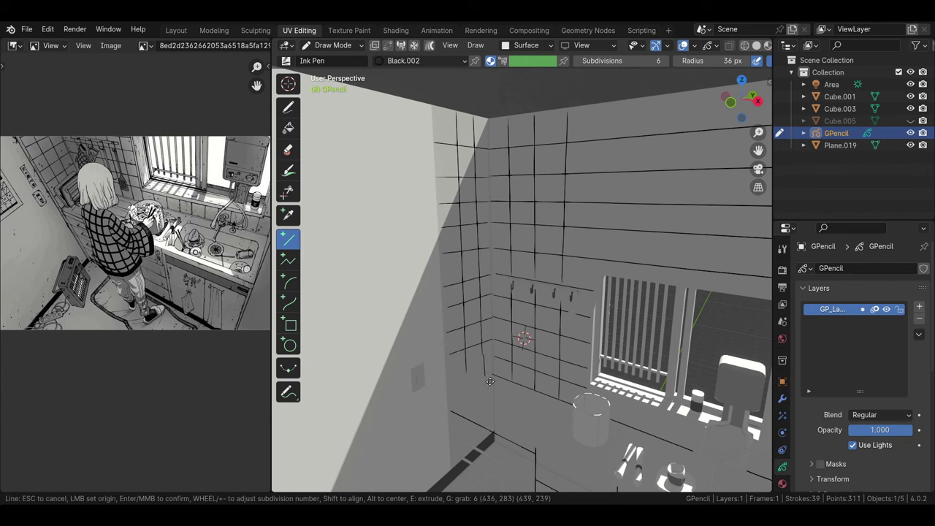
pyautogui.moveTo(459, 376); pyautogui.dragTo(501, 357)
pyautogui.press('Return')
pyautogui.moveTo(501, 356); pyautogui.dragTo(505, 153, button='middle')
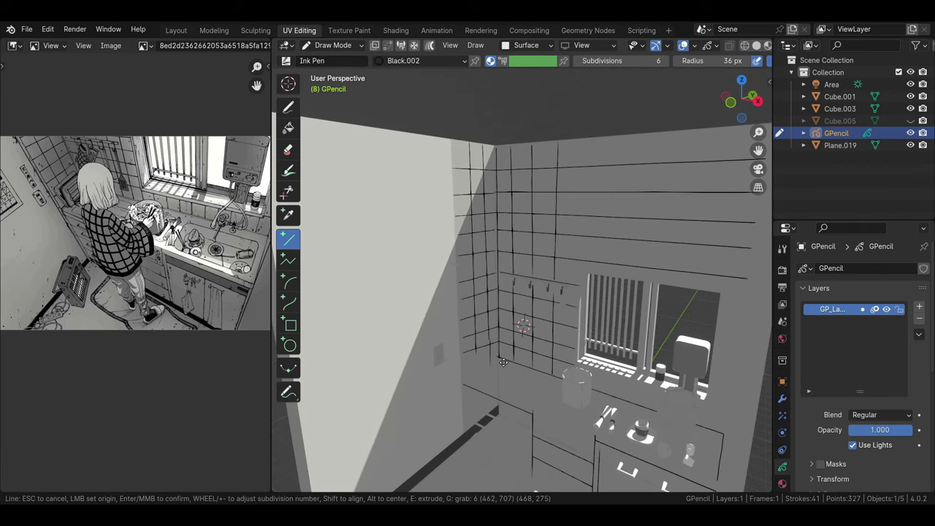
pyautogui.moveTo(503, 362); pyautogui.dragTo(498, 339, button='middle')
pyautogui.scroll(2, 529, 232)
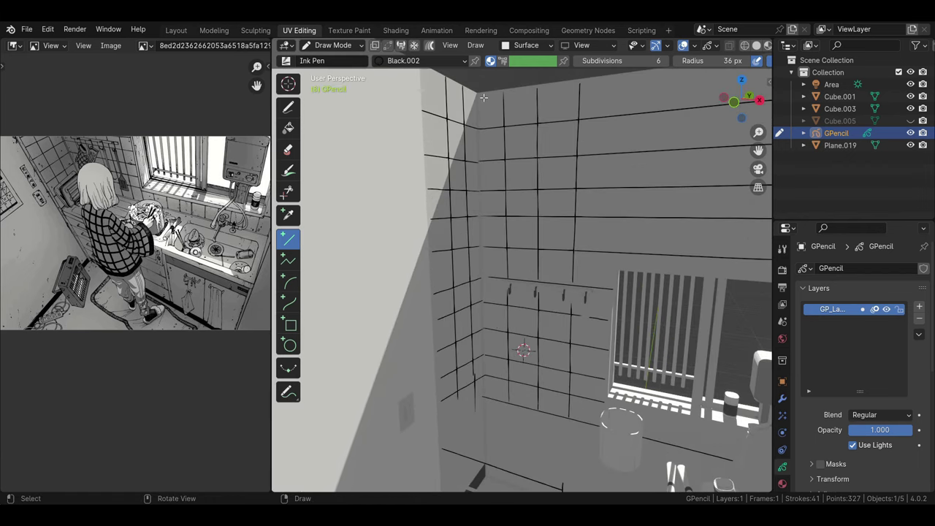
pyautogui.moveTo(495, 401)
pyautogui.mouseDown(button='middle')
pyautogui.moveTo(521, 280)
pyautogui.moveTo(520, 109)
pyautogui.mouseUp(button='middle')
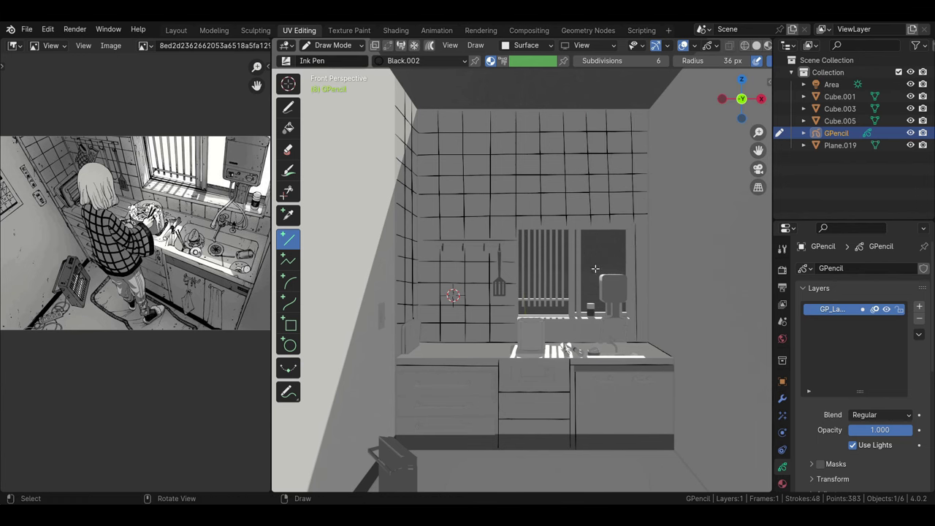
# Ink lines along the window's right edge and the sink edge.
pyautogui.moveTo(632, 241); pyautogui.dragTo(634, 290)
pyautogui.moveTo(632, 293); pyautogui.dragTo(634, 289, button='middle')
pyautogui.moveTo(633, 290); pyautogui.dragTo(622, 345)
pyautogui.scroll(3, 623, 344)
pyautogui.moveTo(623, 344); pyautogui.dragTo(657, 314, button='middle')
# Hide Cube.005 and Cube.003 to inspect the window wall, then unhide everything with Alt+H.
pyautogui.click(910, 121)
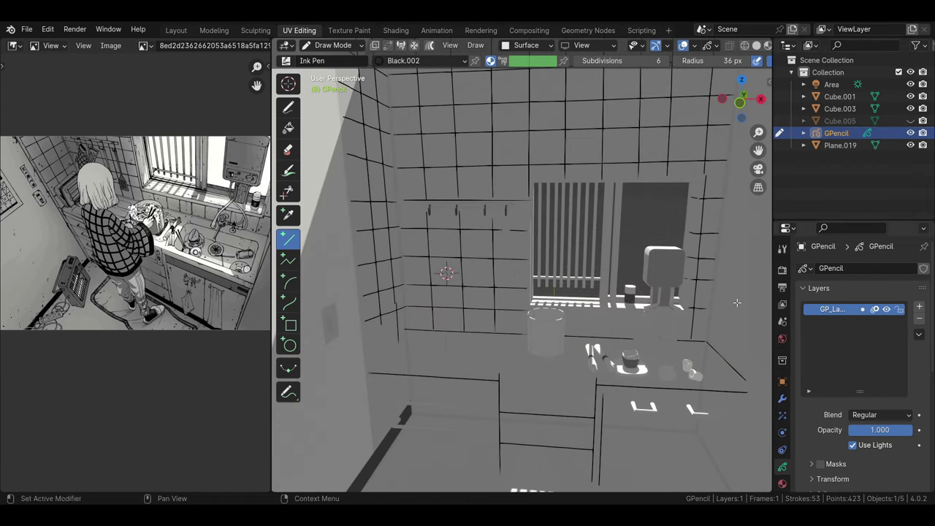
pyautogui.click(910, 108)
pyautogui.moveTo(555, 321); pyautogui.dragTo(559, 317, button='middle')
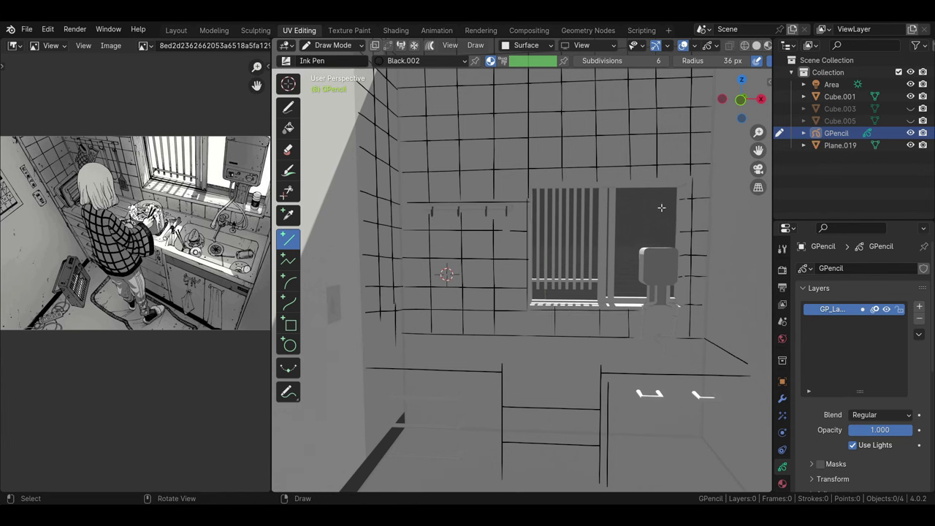
pyautogui.moveTo(683, 306); pyautogui.dragTo(565, 185, button='middle')
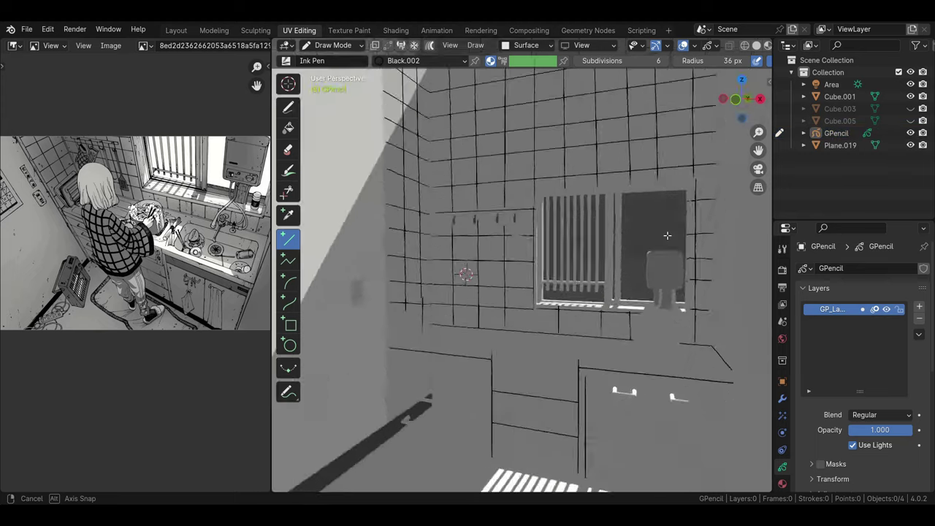
pyautogui.moveTo(725, 185); pyautogui.dragTo(562, 262, button='middle')
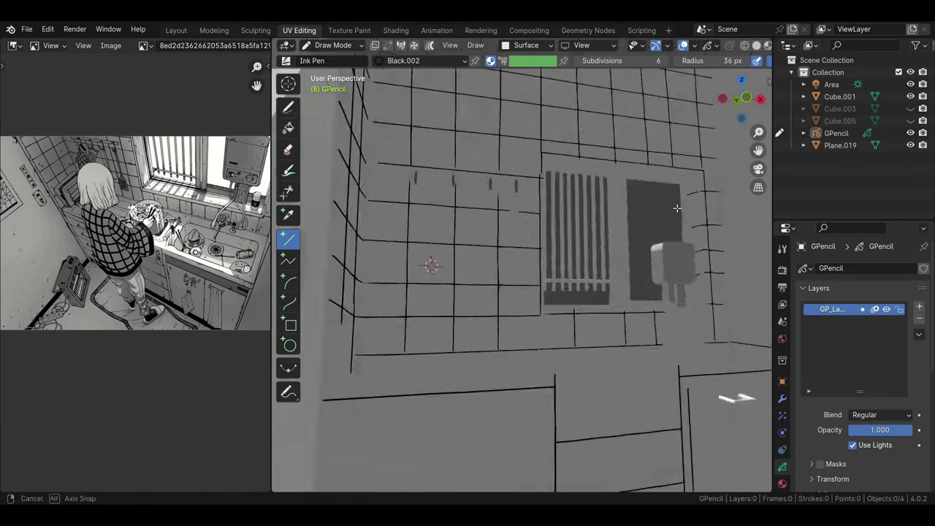
pyautogui.hotkey('alt', 'h')
pyautogui.moveTo(657, 256); pyautogui.dragTo(597, 333, button='middle')
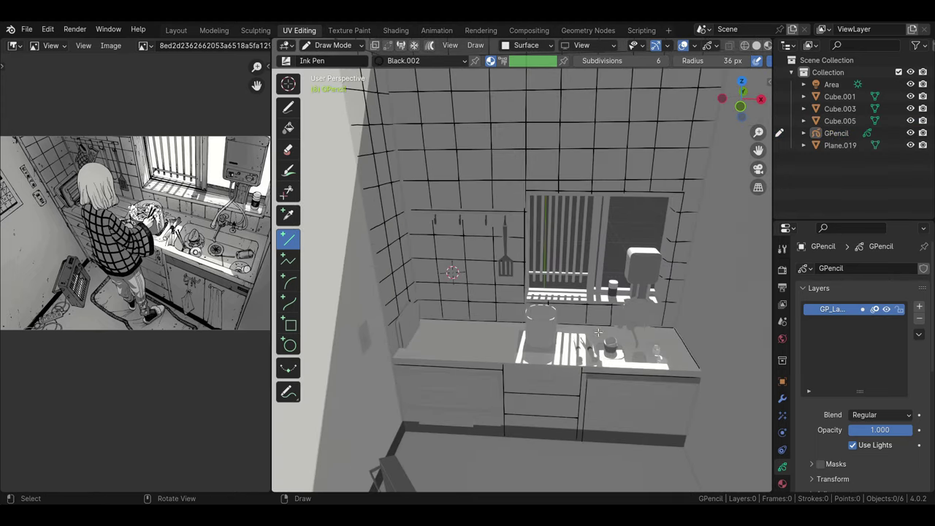
pyautogui.moveTo(513, 365)
pyautogui.mouseDown(button='middle')
pyautogui.moveTo(479, 343)
pyautogui.moveTo(441, 348)
pyautogui.mouseUp(button='middle')
# Draw a short line on the switch plate at the wall corner.
pyautogui.moveTo(441, 348)
pyautogui.mouseDown()
pyautogui.moveTo(467, 337)
pyautogui.moveTo(469, 371)
pyautogui.mouseUp()
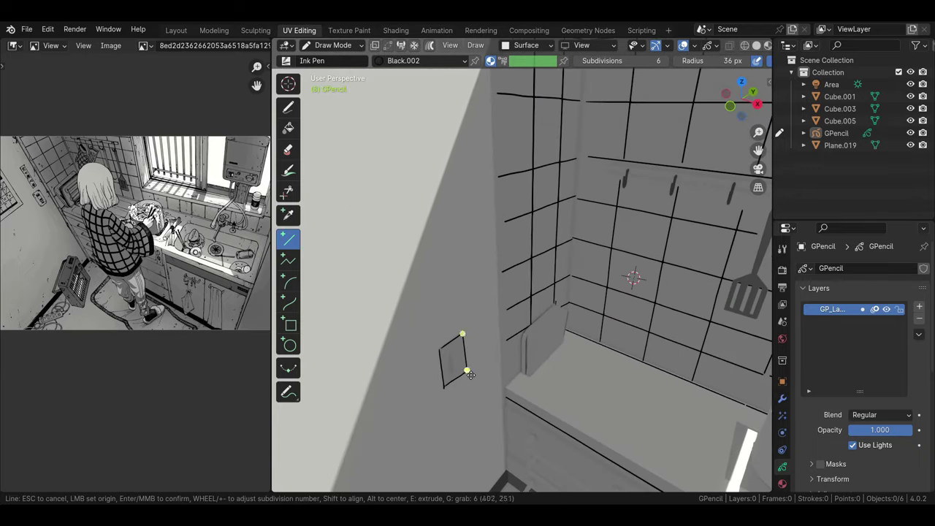
pyautogui.moveTo(468, 371)
pyautogui.mouseDown(button='middle')
pyautogui.moveTo(635, 375)
pyautogui.moveTo(618, 372)
pyautogui.mouseUp(button='middle')
pyautogui.moveTo(618, 324); pyautogui.dragTo(431, 91, button='middle')
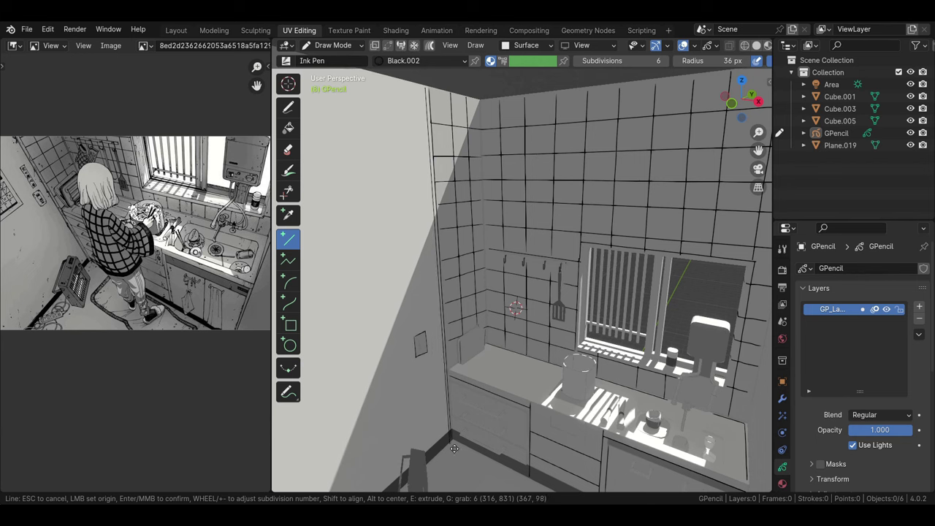
pyautogui.moveTo(468, 347)
pyautogui.mouseDown(button='middle')
pyautogui.moveTo(466, 359)
pyautogui.moveTo(496, 384)
pyautogui.mouseUp(button='middle')
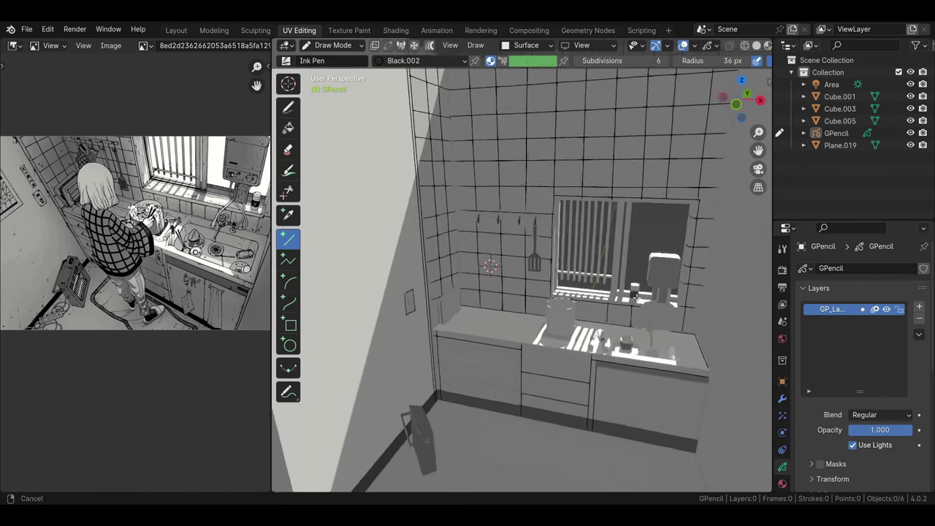
pyautogui.moveTo(490, 266); pyautogui.dragTo(512, 307, button='middle')
# Draw and confirm two lines along the window frame.
pyautogui.scroll(3, 557, 352)
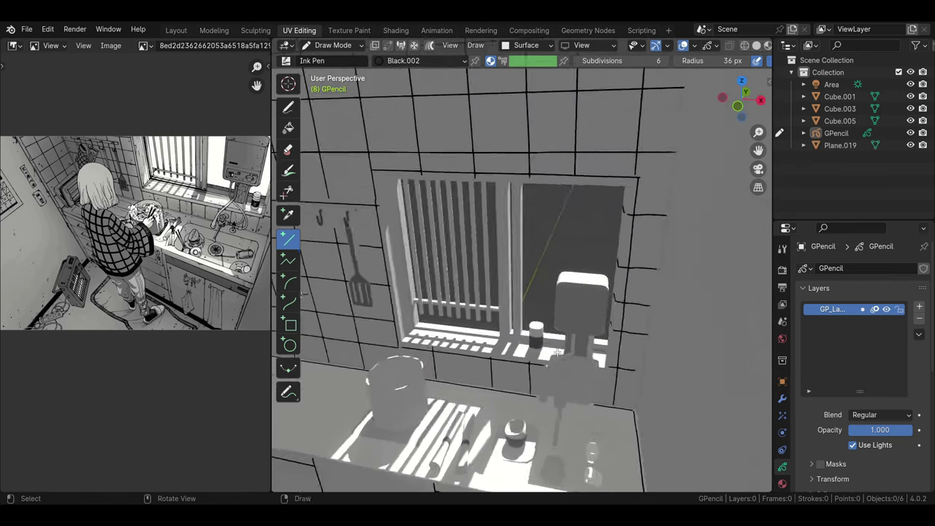
pyautogui.moveTo(558, 352); pyautogui.dragTo(598, 315, button='middle')
pyautogui.moveTo(559, 327)
pyautogui.mouseDown()
pyautogui.moveTo(566, 295)
pyautogui.moveTo(600, 285)
pyautogui.mouseUp()
pyautogui.press('Return')
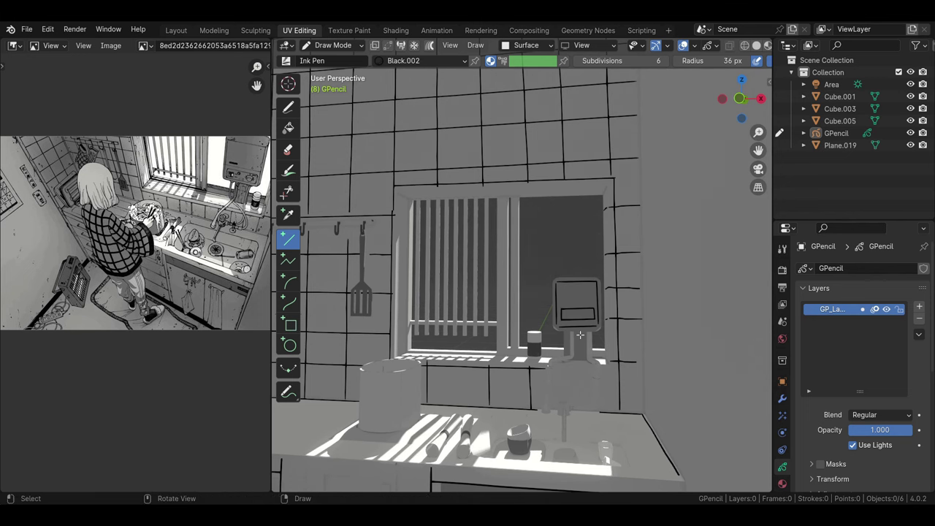
pyautogui.moveTo(575, 308)
pyautogui.mouseDown()
pyautogui.moveTo(564, 298)
pyautogui.moveTo(591, 315)
pyautogui.mouseUp()
pyautogui.press('Return')
pyautogui.press('Return')
# Draw a vertical line along the cabinet's right edge.
pyautogui.moveTo(592, 322); pyautogui.dragTo(522, 418, button='middle')
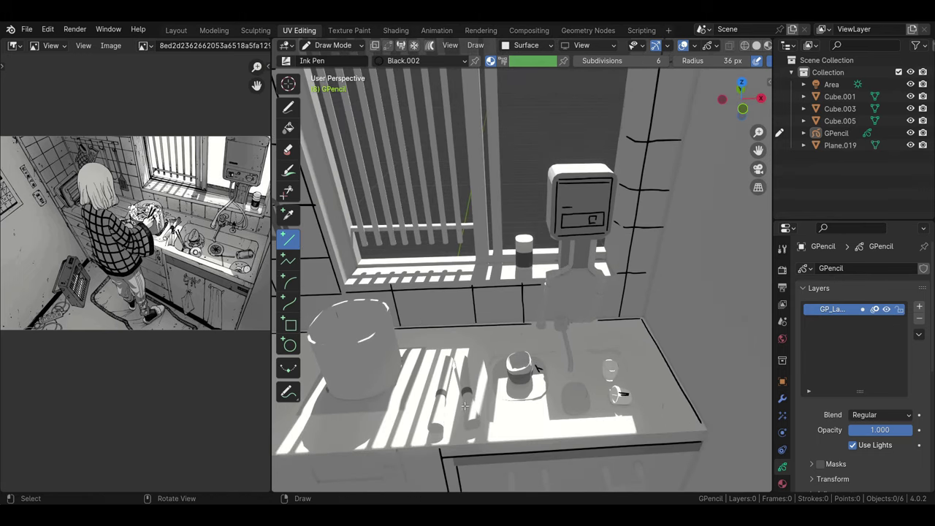
pyautogui.scroll(-5, 547, 371)
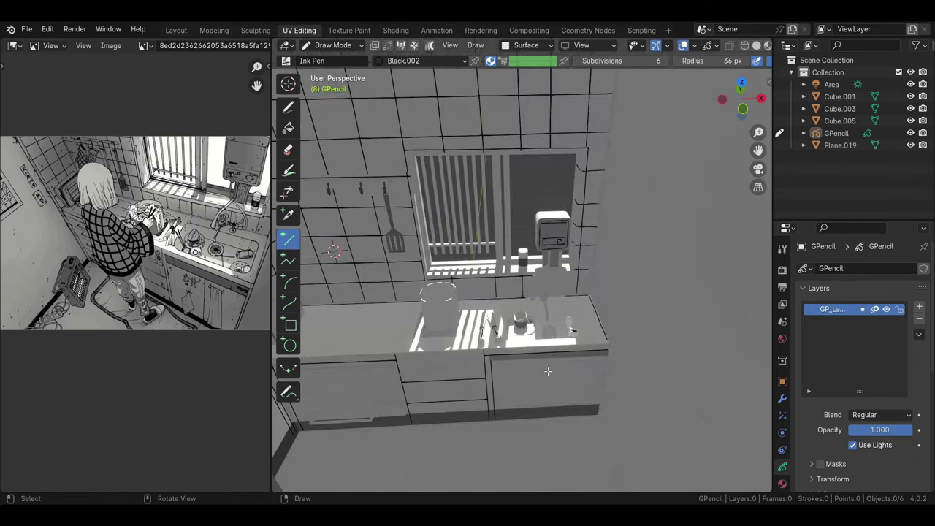
pyautogui.scroll(2, 548, 371)
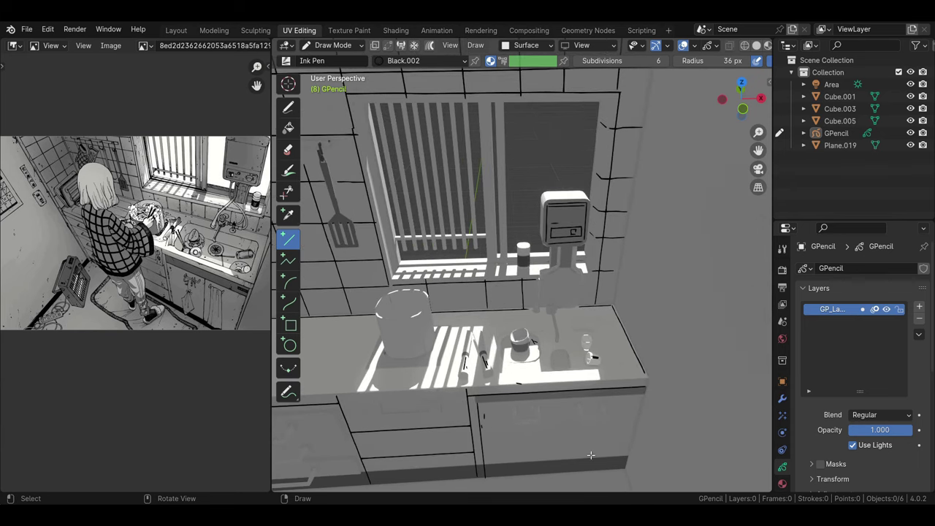
pyautogui.moveTo(562, 402)
pyautogui.mouseDown(button='middle')
pyautogui.moveTo(553, 436)
pyautogui.moveTo(569, 447)
pyautogui.mouseUp(button='middle')
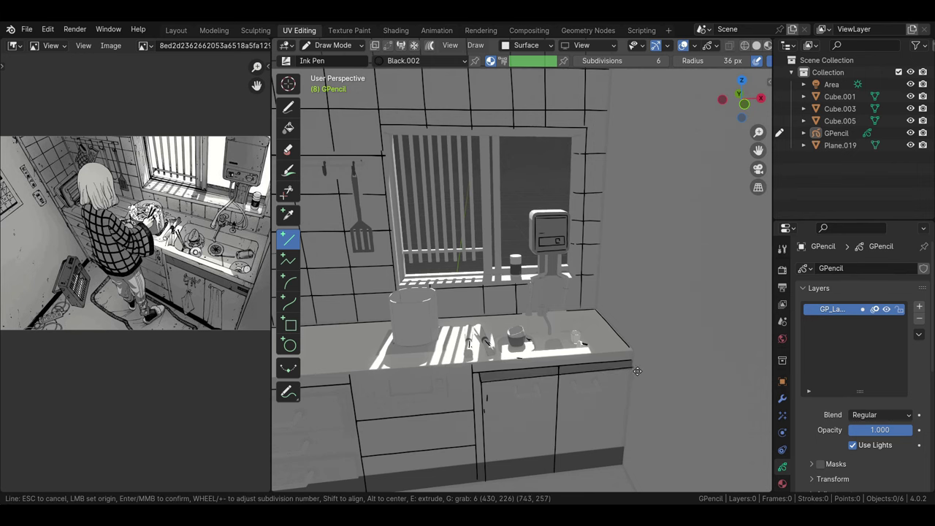
pyautogui.moveTo(630, 356); pyautogui.dragTo(624, 467)
pyautogui.middleClick(624, 466)
# Ink the cabinet's bottom edge, then hide Cube.005 and ink the floor corner line.
pyautogui.moveTo(625, 467); pyautogui.dragTo(455, 408, button='middle')
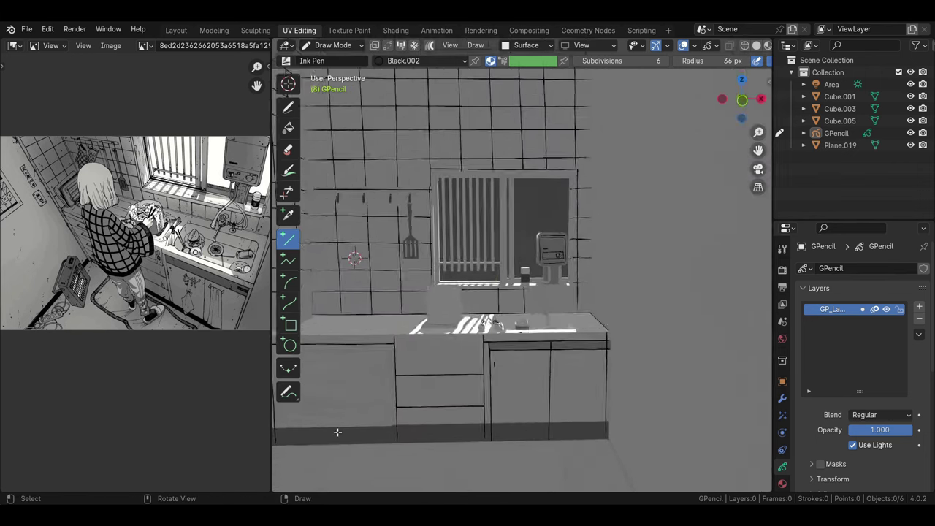
pyautogui.moveTo(330, 379); pyautogui.dragTo(602, 373)
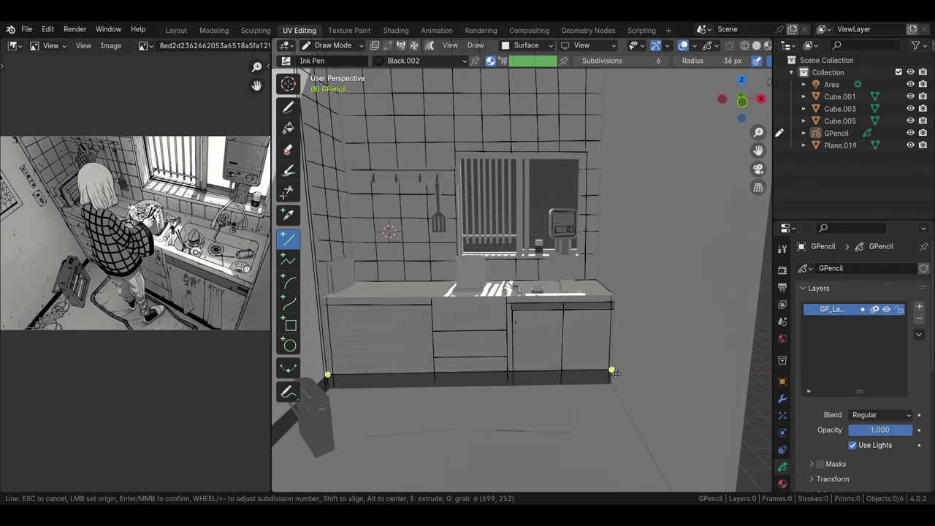
pyautogui.middleClick(615, 373)
pyautogui.moveTo(615, 373); pyautogui.dragTo(342, 424, button='middle')
pyautogui.click(910, 120)
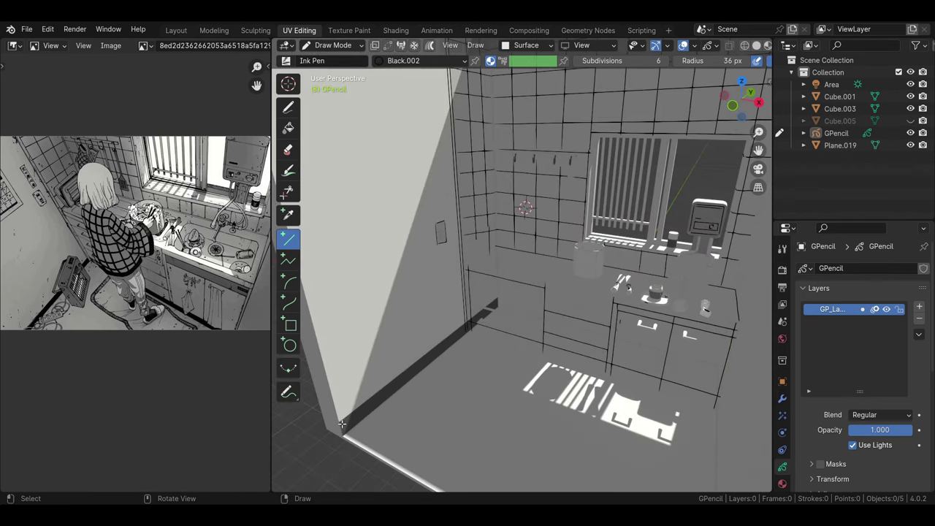
pyautogui.moveTo(342, 424); pyautogui.dragTo(459, 336)
pyautogui.middleClick(468, 336)
# Ink the countertop's back and exposed edges, then unhide Cube.003 and Cube.005.
pyautogui.moveTo(467, 336)
pyautogui.mouseDown(button='middle')
pyautogui.moveTo(425, 374)
pyautogui.moveTo(388, 366)
pyautogui.mouseUp(button='middle')
pyautogui.moveTo(389, 365); pyautogui.dragTo(440, 351)
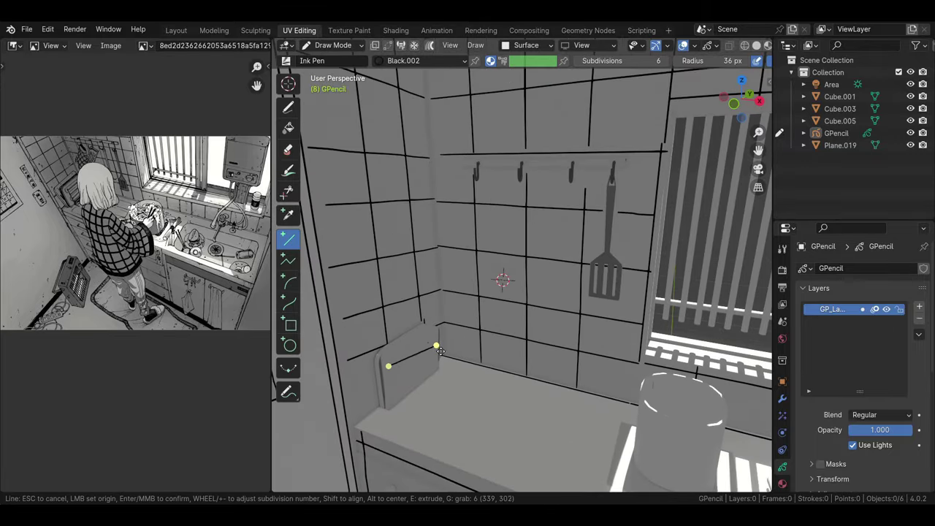
pyautogui.middleClick(417, 386)
pyautogui.moveTo(417, 385)
pyautogui.mouseDown(button='middle')
pyautogui.moveTo(488, 405)
pyautogui.moveTo(576, 400)
pyautogui.moveTo(445, 327)
pyautogui.mouseUp(button='middle')
pyautogui.moveTo(445, 327); pyautogui.dragTo(641, 330)
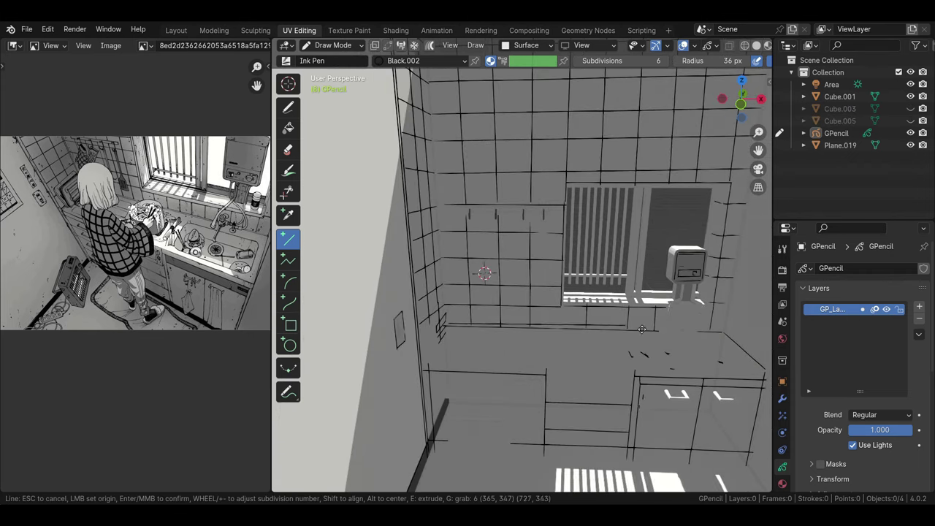
pyautogui.middleClick(661, 331)
pyautogui.moveTo(661, 331)
pyautogui.mouseDown(button='middle')
pyautogui.moveTo(615, 404)
pyautogui.moveTo(568, 428)
pyautogui.moveTo(607, 359)
pyautogui.mouseUp(button='middle')
pyautogui.hotkey('alt', 'h')
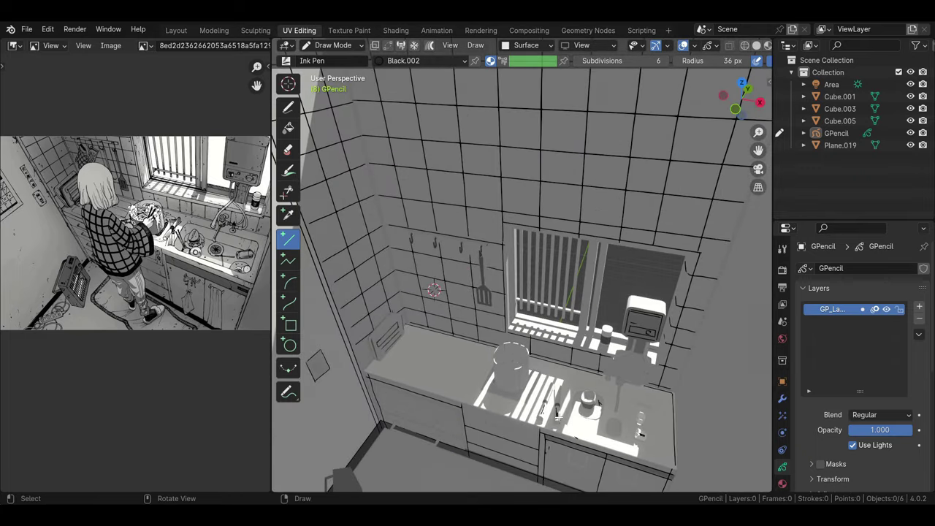
pyautogui.moveTo(463, 395); pyautogui.dragTo(413, 329, button='middle')
pyautogui.moveTo(413, 328); pyautogui.dragTo(394, 371)
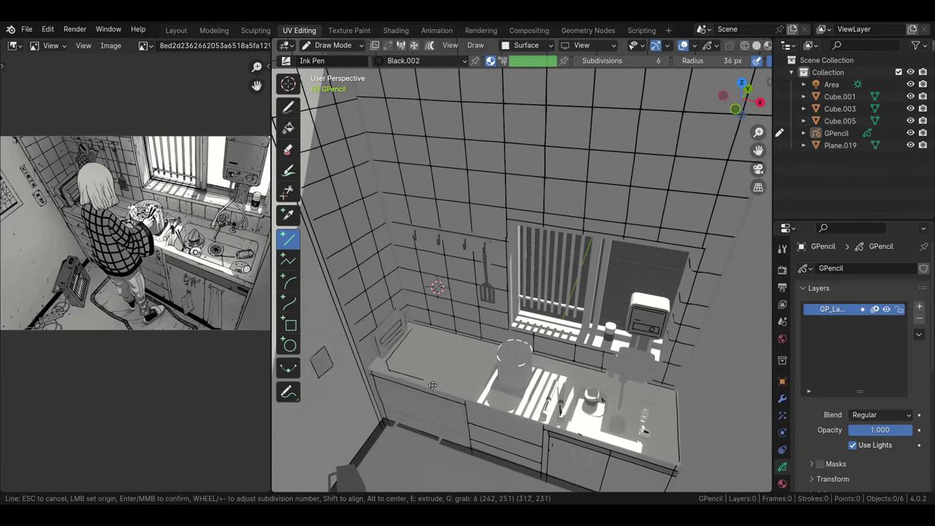
# Outline the countertop recess, extruding a corner with E.
pyautogui.moveTo(498, 363); pyautogui.dragTo(390, 346, button='middle')
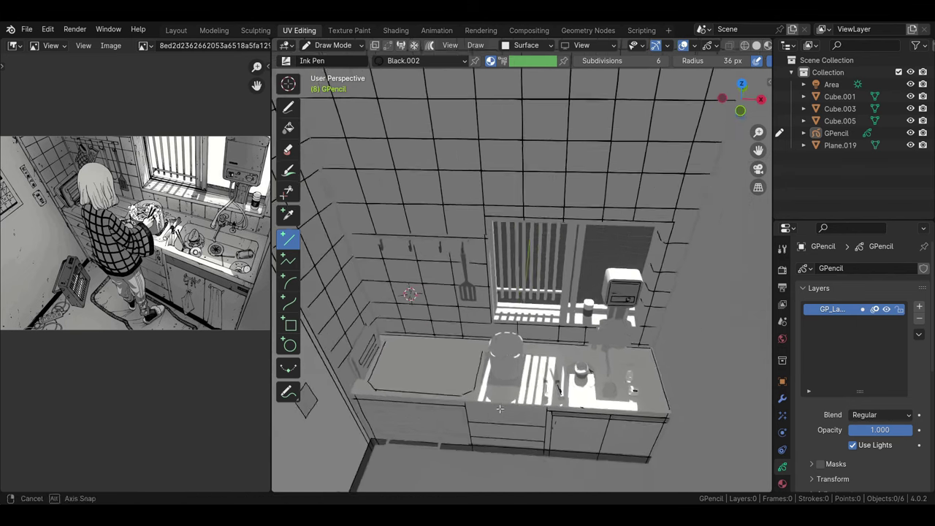
pyautogui.moveTo(481, 348); pyautogui.dragTo(365, 374, button='middle')
pyautogui.moveTo(365, 374); pyautogui.dragTo(365, 393)
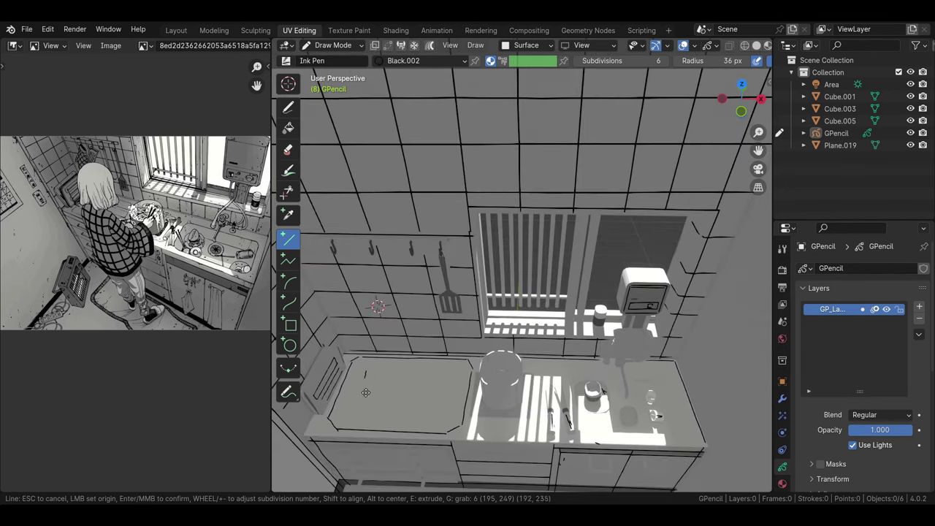
pyautogui.press('e')
pyautogui.moveTo(533, 392); pyautogui.dragTo(589, 403, button='middle')
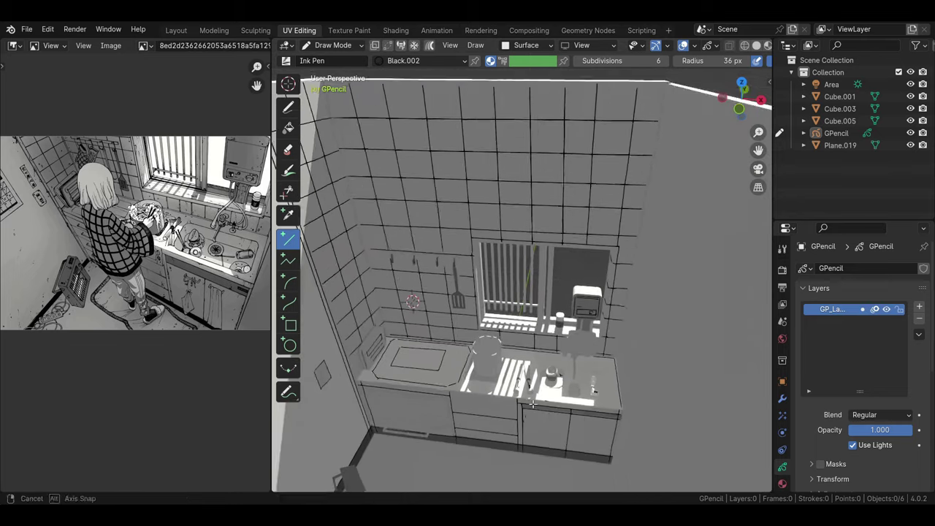
pyautogui.scroll(4, 589, 403)
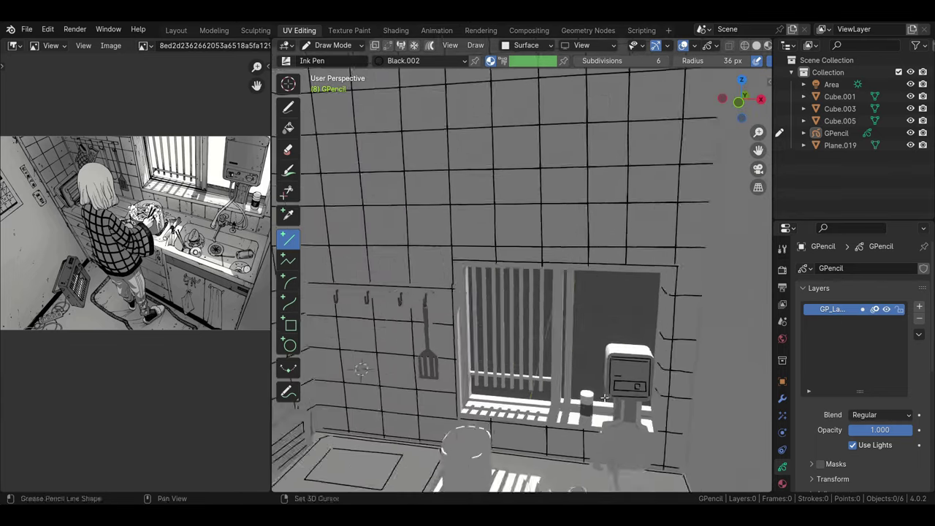
# Add short confirmed lines on the window wall and along the spatula handle.
pyautogui.moveTo(518, 293); pyautogui.dragTo(518, 305)
pyautogui.press('Return')
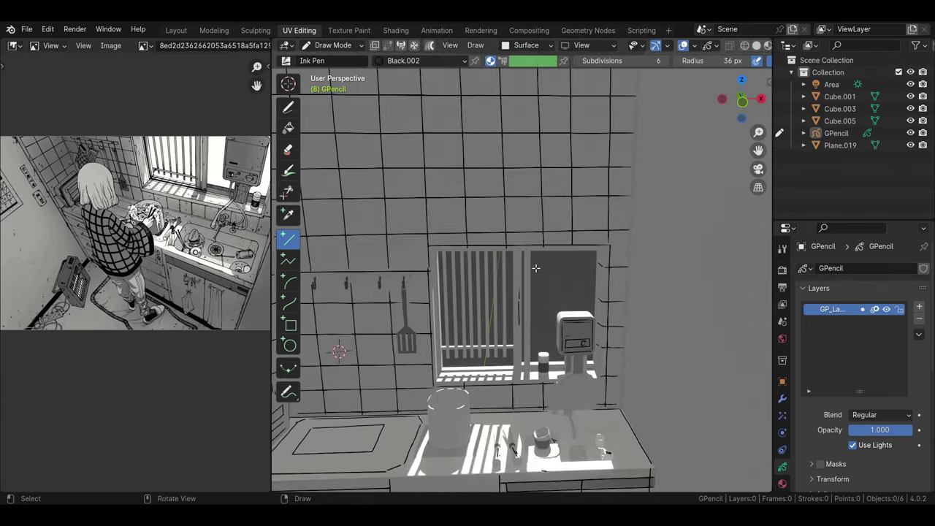
pyautogui.scroll(2, 474, 398)
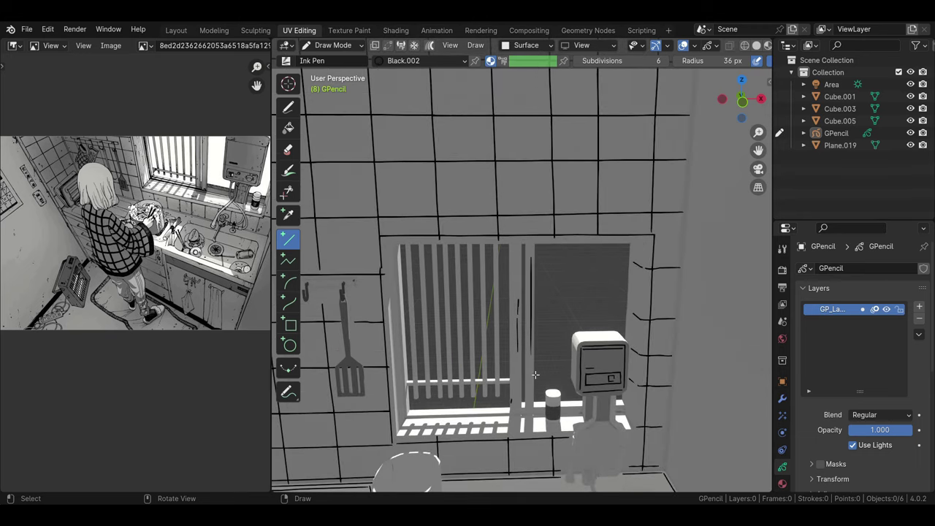
pyautogui.moveTo(344, 307); pyautogui.dragTo(348, 388)
pyautogui.press('Return')
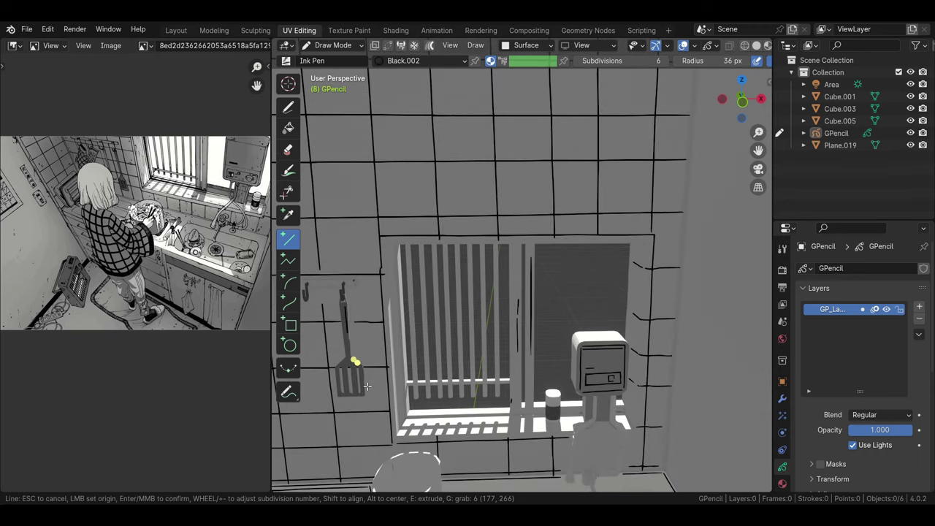
pyautogui.scroll(-2, 401, 392)
# Reframe the view on the counter and switch Grease Pencil to the freehand Draw tool.
pyautogui.moveTo(401, 392)
pyautogui.mouseDown(button='middle')
pyautogui.moveTo(504, 382)
pyautogui.moveTo(514, 401)
pyautogui.mouseUp(button='middle')
pyautogui.moveTo(577, 389); pyautogui.dragTo(590, 379, button='middle')
pyautogui.scroll(-3, 590, 380)
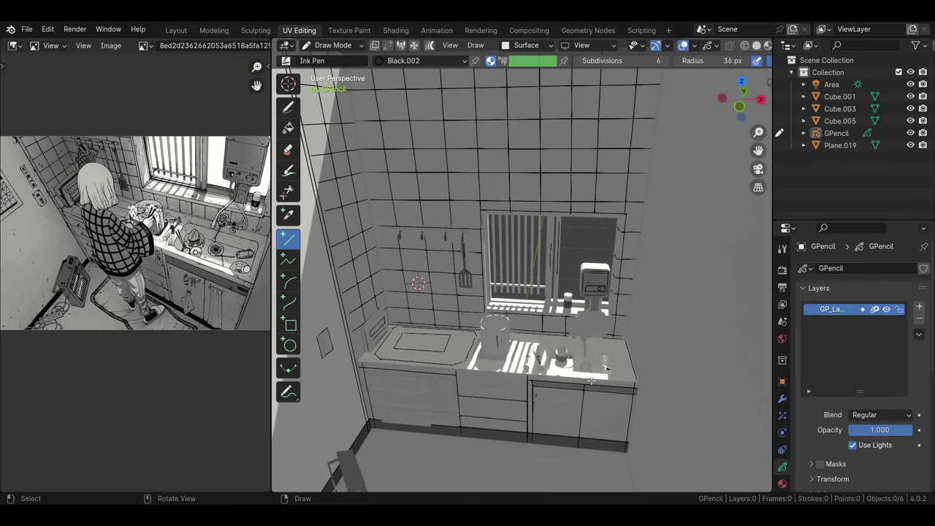
pyautogui.moveTo(590, 380); pyautogui.dragTo(511, 314, button='middle')
pyautogui.click(288, 106)
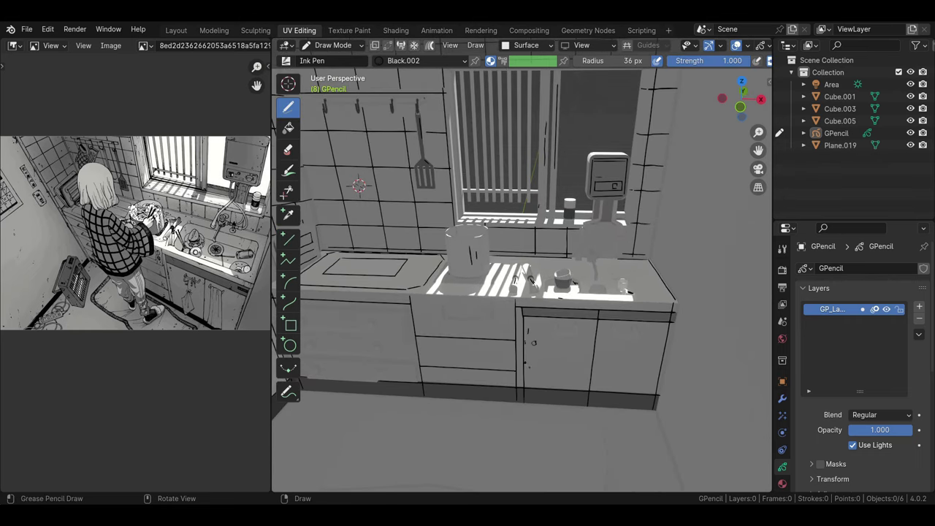
# Orbit closer to the cabinets and countertop to inspect the grime marks.
pyautogui.moveTo(529, 279); pyautogui.dragTo(511, 281, button='middle')
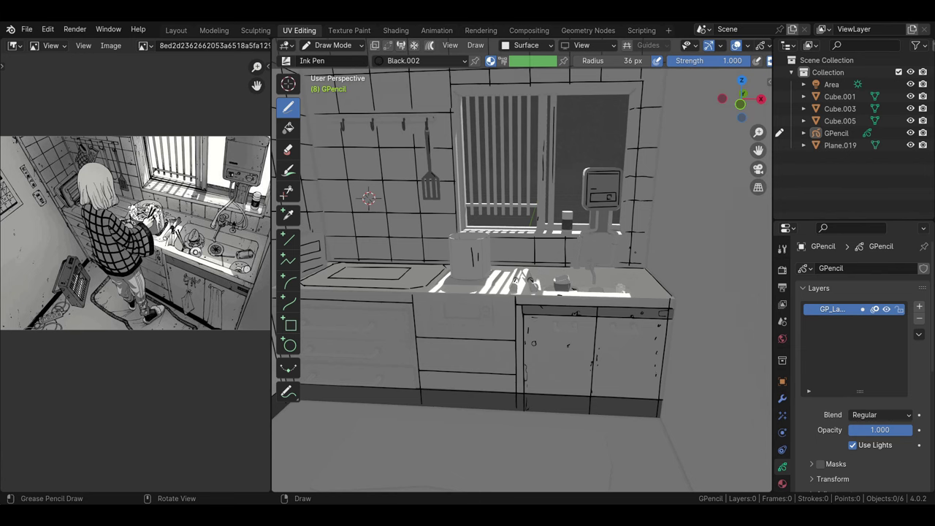
pyautogui.moveTo(522, 278); pyautogui.dragTo(504, 271, button='middle')
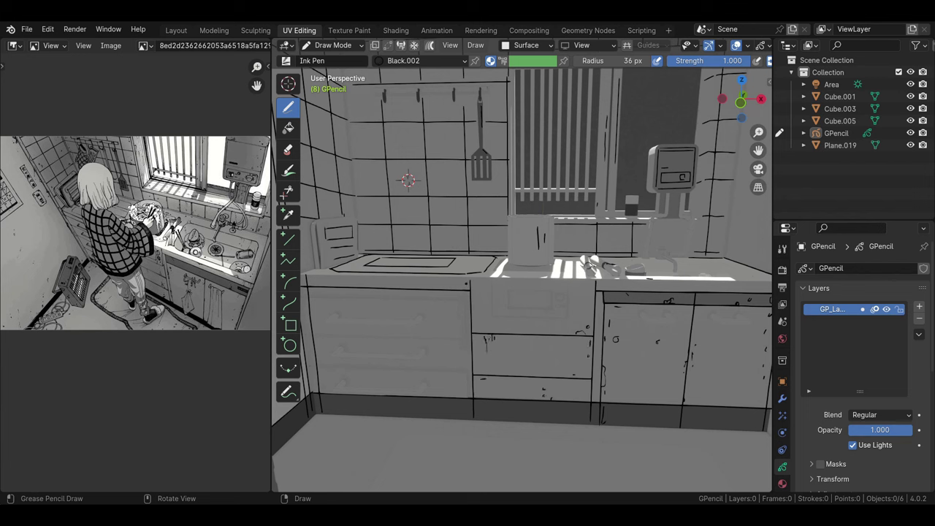
pyautogui.moveTo(584, 241); pyautogui.dragTo(549, 303, button='middle')
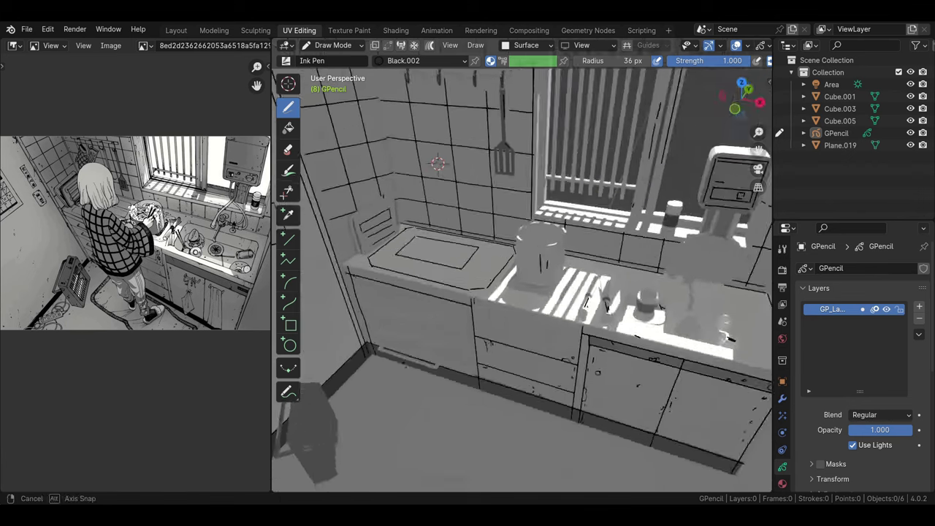
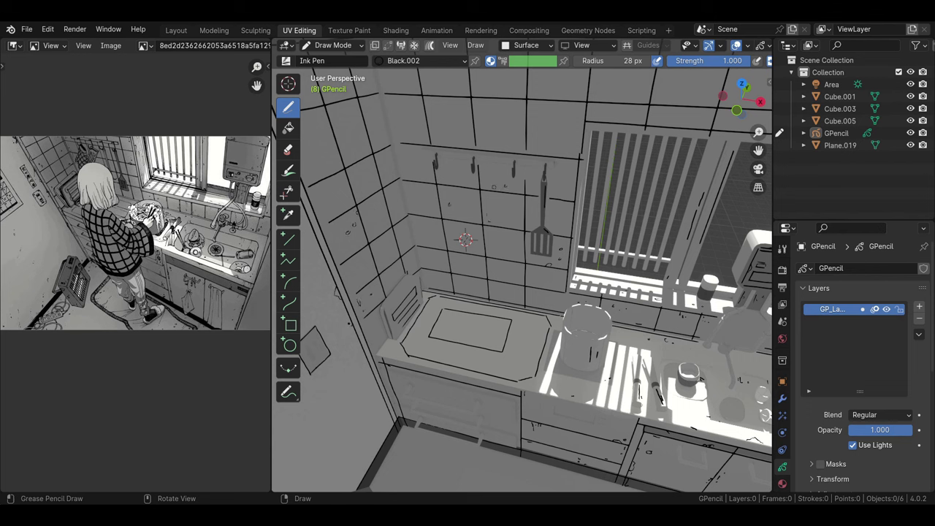
# Raise the Ink Pen radius to 37 px and ink the rug's top edge and sides on the floor.
pyautogui.press('f')
pyautogui.scroll(-3, 522, 278)
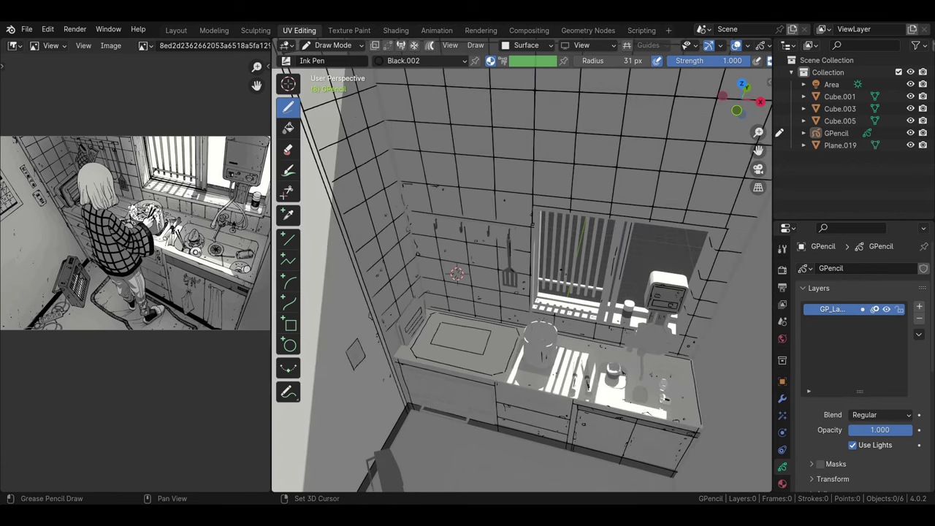
pyautogui.scroll(-2, 522, 279)
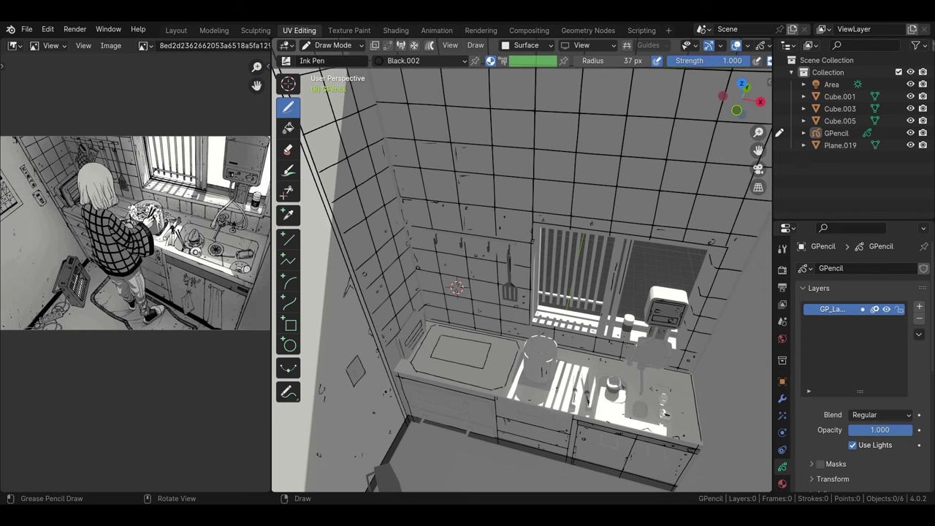
pyautogui.moveTo(522, 277); pyautogui.dragTo(521, 219, button='middle')
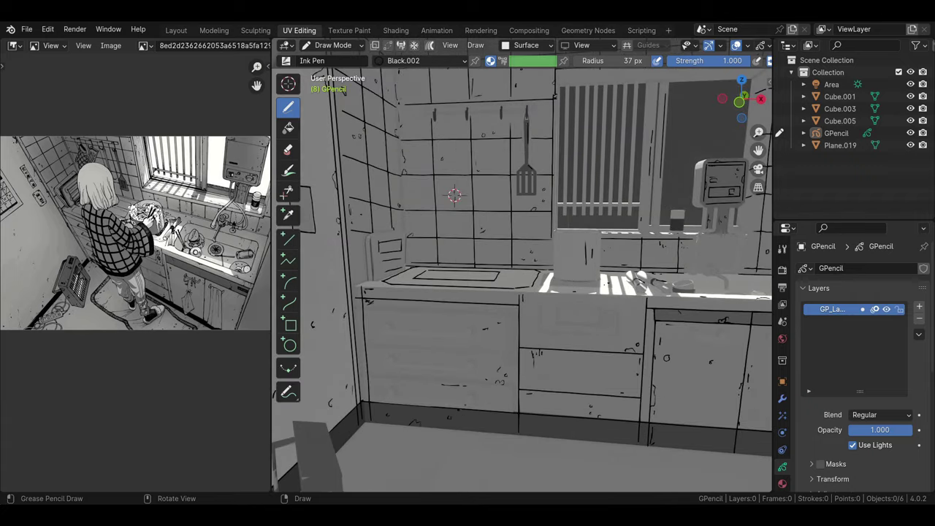
pyautogui.moveTo(521, 277)
pyautogui.mouseDown(button='middle')
pyautogui.moveTo(475, 278)
pyautogui.moveTo(504, 274)
pyautogui.mouseUp(button='middle')
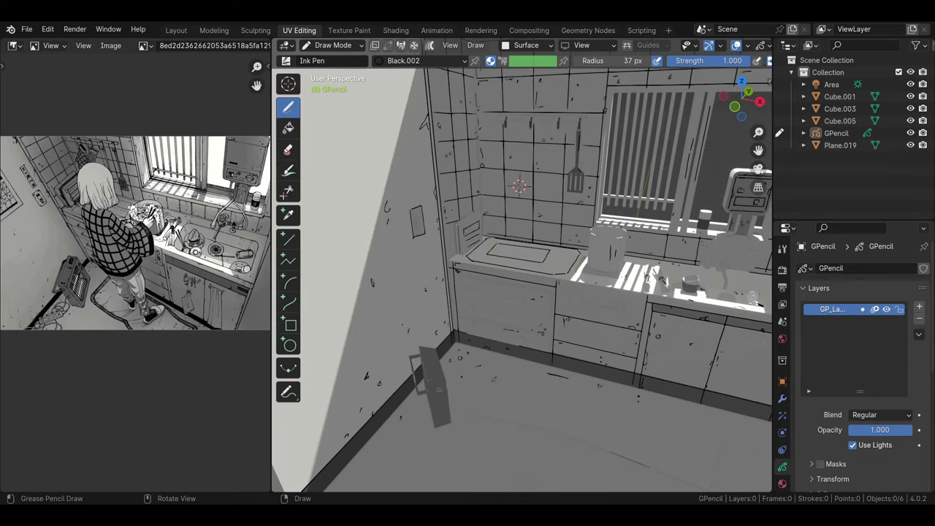
pyautogui.moveTo(522, 277); pyautogui.dragTo(522, 241, button='middle')
pyautogui.scroll(3, 522, 278)
pyautogui.moveTo(428, 310)
pyautogui.mouseDown()
pyautogui.moveTo(682, 333)
pyautogui.moveTo(698, 411)
pyautogui.mouseUp()
pyautogui.moveTo(422, 313)
pyautogui.mouseDown()
pyautogui.moveTo(406, 354)
pyautogui.moveTo(642, 400)
pyautogui.mouseUp()
# Close the rug outline along the bottom and add sketchy fringe hatching at its edges.
pyautogui.hotkey('ctrl', 'z')
pyautogui.moveTo(488, 373); pyautogui.dragTo(696, 415)
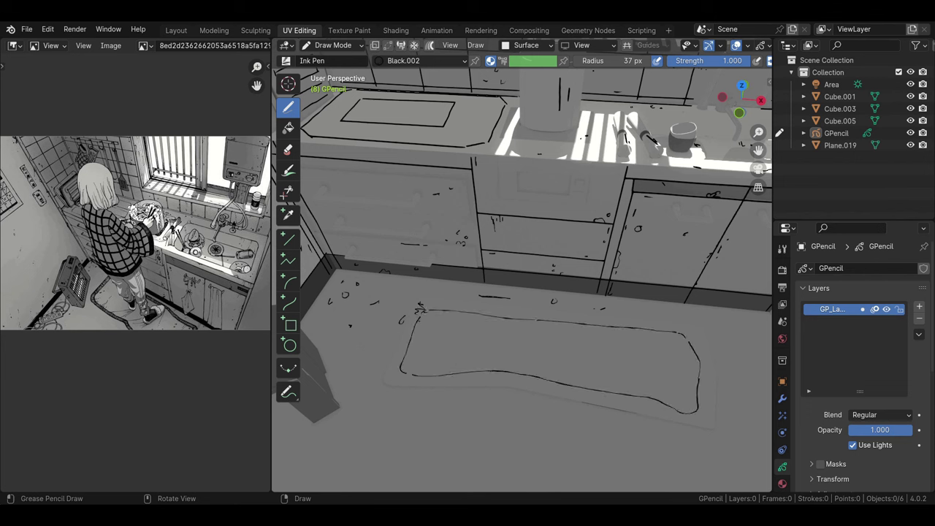
pyautogui.moveTo(419, 306)
pyautogui.mouseDown()
pyautogui.moveTo(394, 369)
pyautogui.moveTo(555, 387)
pyautogui.moveTo(696, 419)
pyautogui.moveTo(506, 313)
pyautogui.moveTo(705, 338)
pyautogui.moveTo(713, 376)
pyautogui.mouseUp()
pyautogui.moveTo(491, 370); pyautogui.dragTo(523, 358)
pyautogui.moveTo(426, 353); pyautogui.dragTo(403, 369)
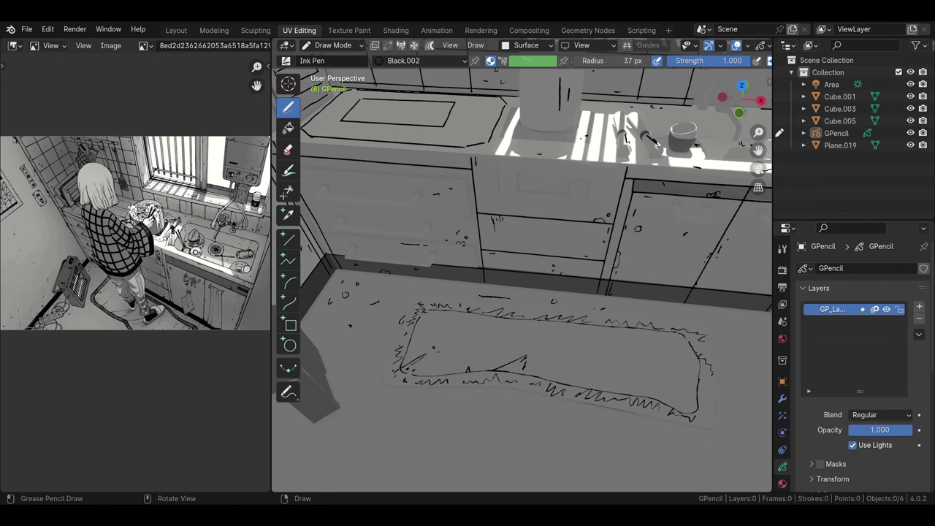
pyautogui.moveTo(555, 363)
pyautogui.mouseDown(button='middle')
pyautogui.moveTo(504, 314)
pyautogui.moveTo(512, 277)
pyautogui.moveTo(500, 256)
pyautogui.mouseUp(button='middle')
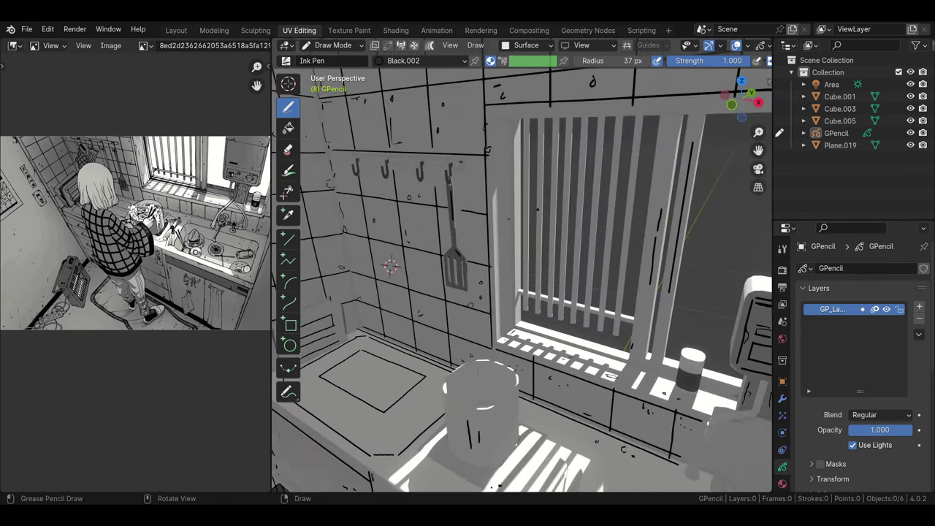
# Ink short vertical lines along the window frame.
pyautogui.moveTo(500, 176); pyautogui.dragTo(500, 210)
pyautogui.moveTo(508, 215); pyautogui.dragTo(507, 229)
pyautogui.moveTo(507, 238); pyautogui.dragTo(507, 248)
pyautogui.moveTo(507, 256); pyautogui.dragTo(508, 285)
# Thicken the counter rectangle's outline and add a short stroke on the upper wall tiles.
pyautogui.moveTo(529, 200); pyautogui.dragTo(511, 219, button='middle')
pyautogui.moveTo(511, 278); pyautogui.dragTo(493, 266, button='middle')
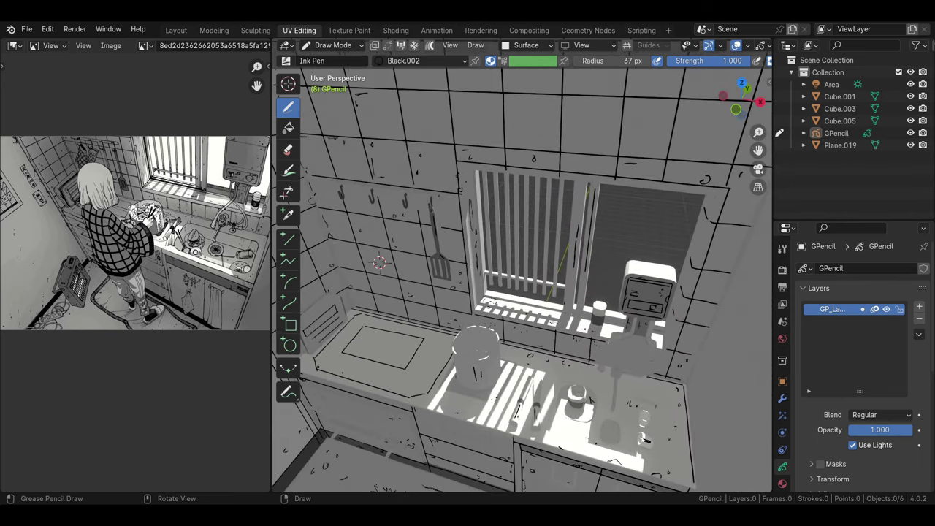
pyautogui.moveTo(344, 356); pyautogui.dragTo(389, 366)
pyautogui.moveTo(425, 344); pyautogui.dragTo(412, 370)
pyautogui.moveTo(577, 99); pyautogui.dragTo(570, 114)
pyautogui.moveTo(511, 277); pyautogui.dragTo(526, 263, button='middle')
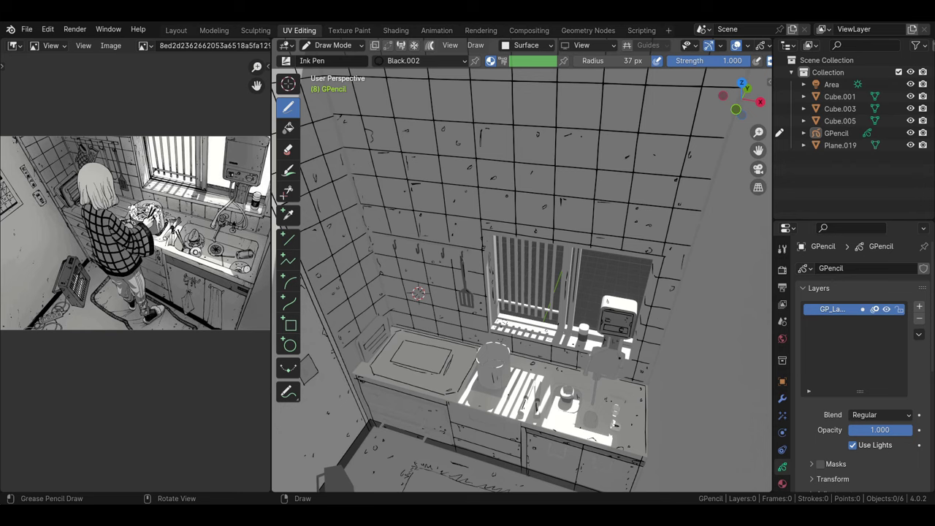
# Add a wavy stroke and a vertical ink line near the counter and rug.
pyautogui.scroll(5, 418, 294)
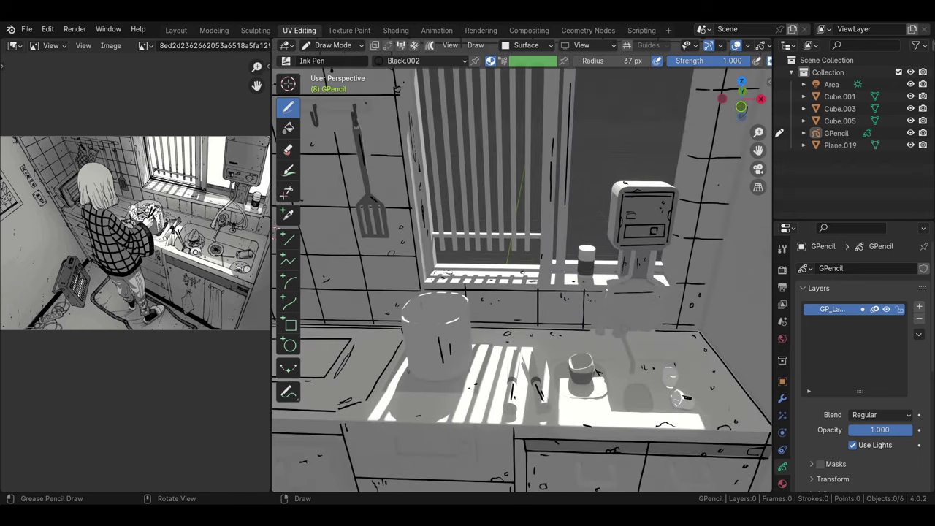
pyautogui.moveTo(511, 292)
pyautogui.mouseDown(button='middle')
pyautogui.moveTo(540, 380)
pyautogui.moveTo(526, 321)
pyautogui.mouseUp(button='middle')
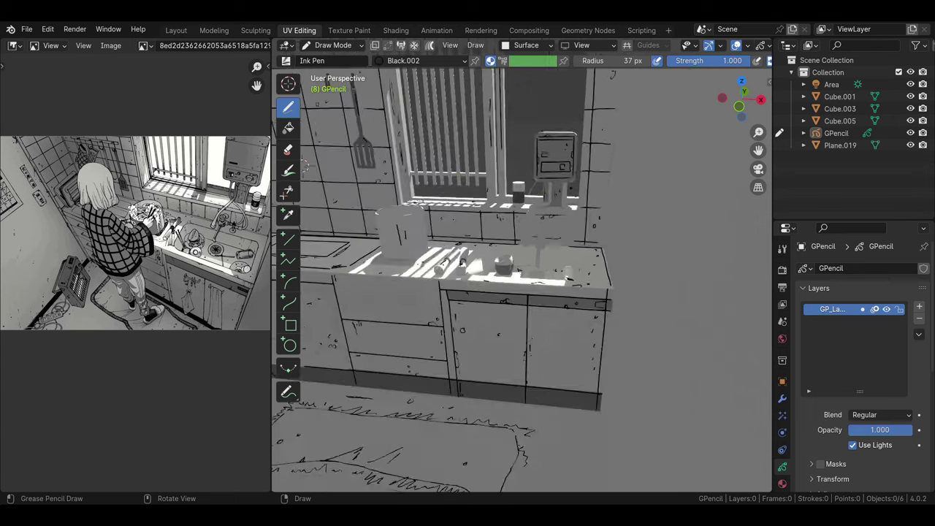
pyautogui.scroll(-4, 511, 293)
pyautogui.scroll(3, 511, 292)
pyautogui.moveTo(511, 292); pyautogui.dragTo(496, 277, button='middle')
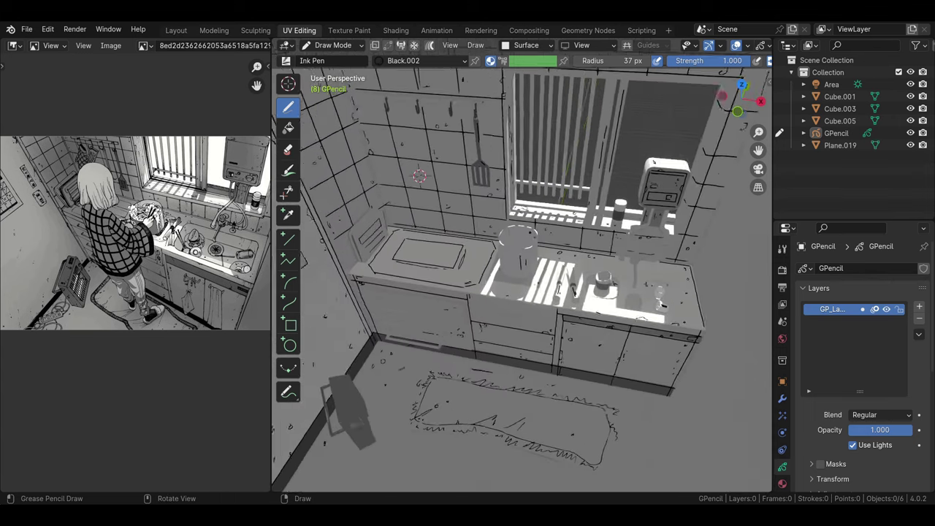
pyautogui.moveTo(383, 476); pyautogui.dragTo(417, 460)
pyautogui.moveTo(661, 400); pyautogui.dragTo(665, 451)
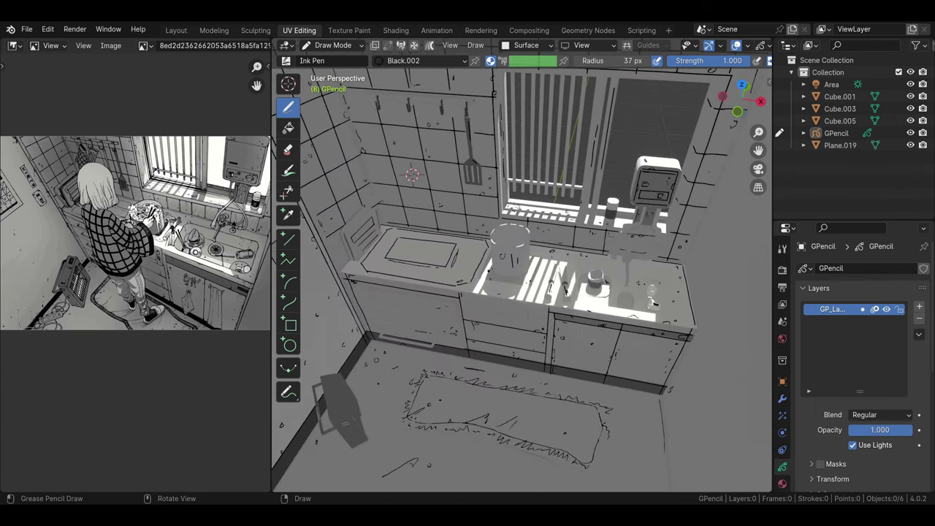
pyautogui.moveTo(511, 292); pyautogui.dragTo(504, 322, button='middle')
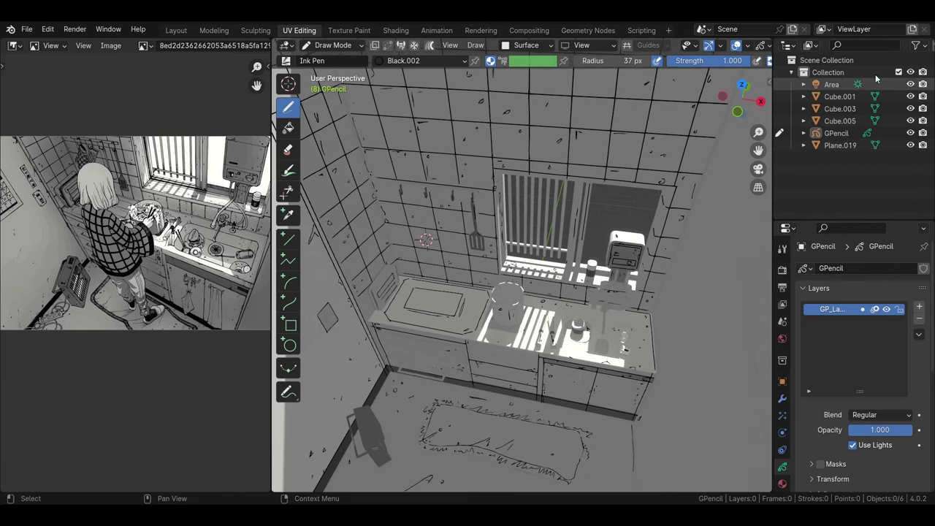
# Return to Object Mode and add a new Plane mesh to the scene.
pyautogui.hotkey('ctrl', 'Tab')
pyautogui.scroll(-5, 639, 237)
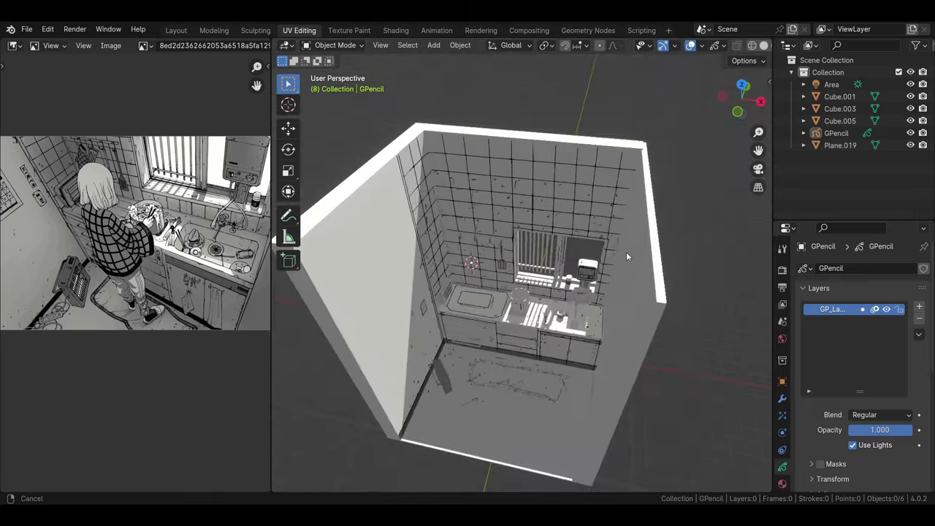
pyautogui.scroll(2, 617, 247)
pyautogui.moveTo(626, 251); pyautogui.dragTo(468, 281, button='middle')
pyautogui.hotkey('shift', 'a')
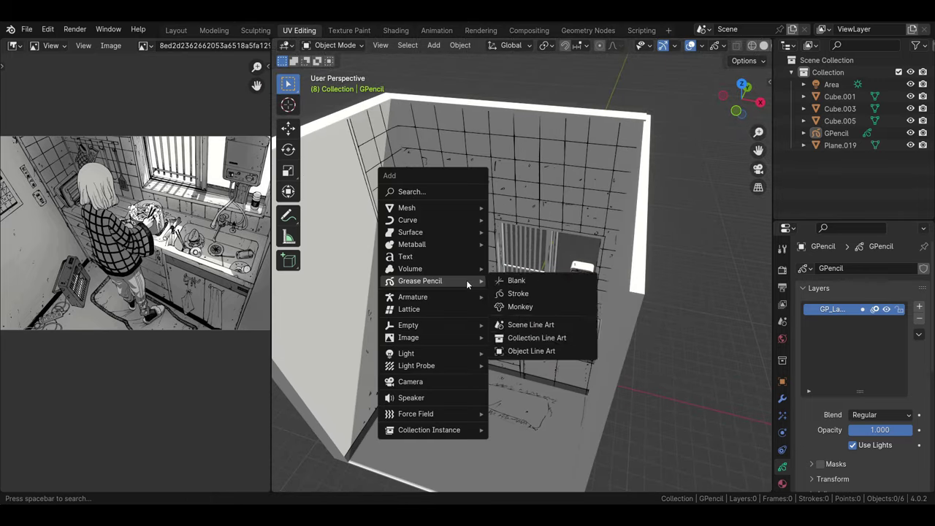
pyautogui.click(517, 224)
# Move the plane beside the window and scale it up into a large slab.
pyautogui.press('g')
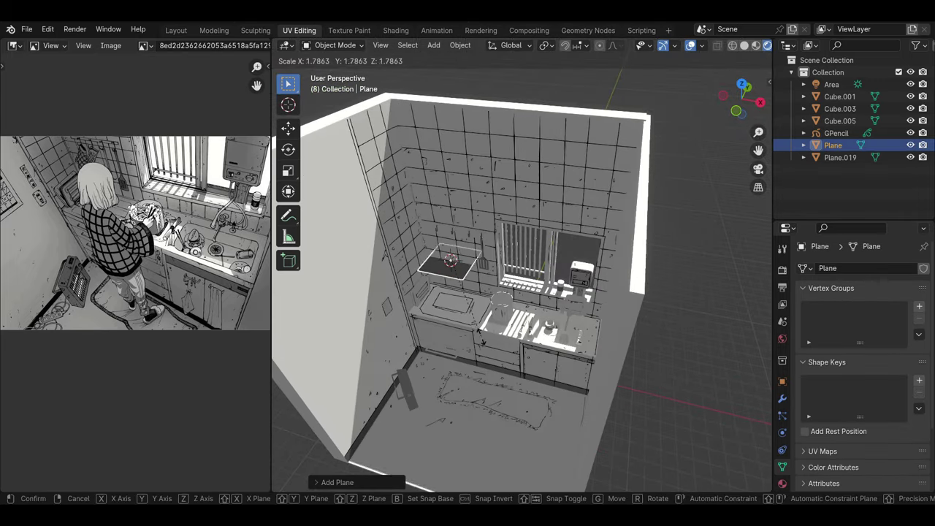
pyautogui.press('Return')
pyautogui.press('g')
pyautogui.click(553, 363)
pyautogui.press('s')
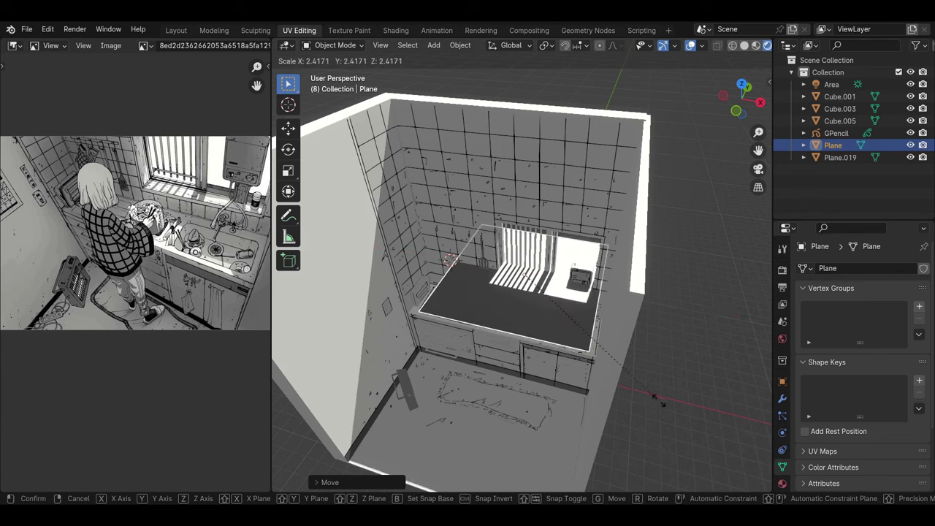
pyautogui.click(691, 418)
pyautogui.moveTo(691, 418)
pyautogui.mouseDown(button='middle')
pyautogui.moveTo(589, 343)
pyautogui.moveTo(612, 363)
pyautogui.moveTo(607, 355)
pyautogui.mouseUp(button='middle')
pyautogui.press('s')
pyautogui.click(589, 343)
pyautogui.press('s')
pyautogui.click(606, 358)
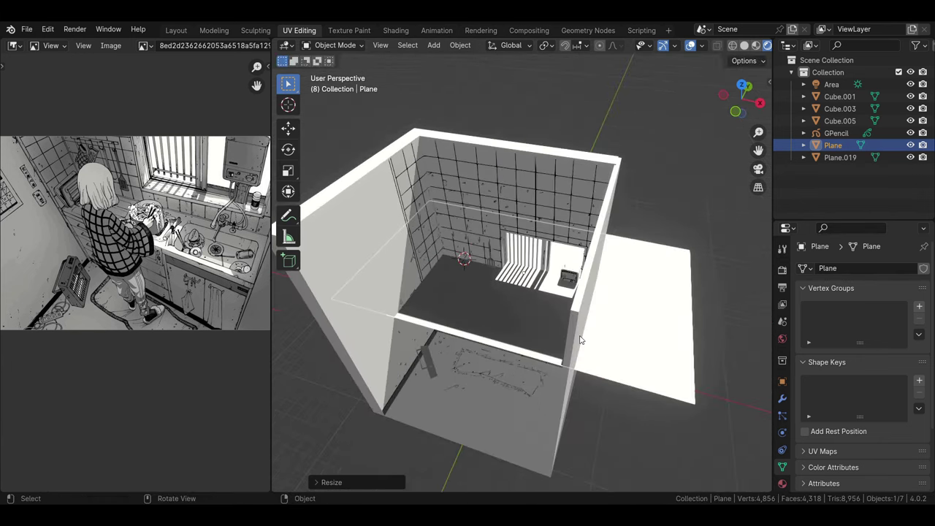
# Stand the plane upright with a 90° X rotation, resize it, and split the viewport into two stacked views.
pyautogui.press('g')
pyautogui.click(607, 355)
pyautogui.write('rx90')
pyautogui.press('Return')
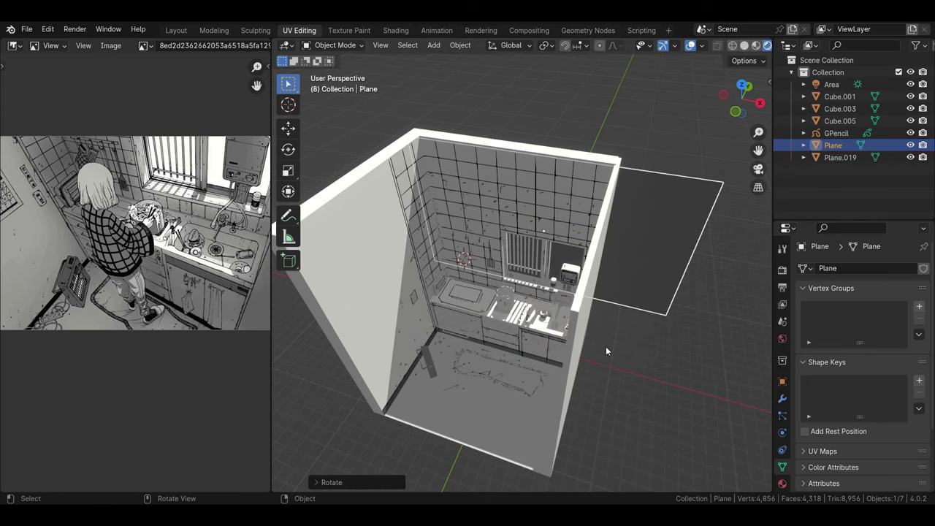
pyautogui.press('s')
pyautogui.click(628, 362)
pyautogui.moveTo(639, 385)
pyautogui.mouseDown(button='middle')
pyautogui.moveTo(625, 411)
pyautogui.moveTo(588, 368)
pyautogui.mouseUp(button='middle')
pyautogui.click(625, 411)
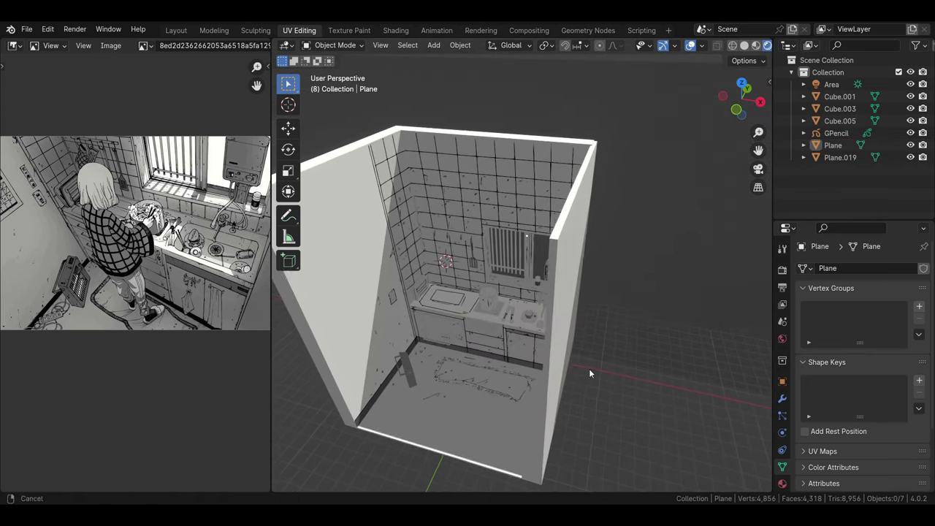
pyautogui.moveTo(771, 492); pyautogui.dragTo(704, 337)
# Give the plane a new material with raised emission strength in the Shader Editor.
pyautogui.click(634, 179)
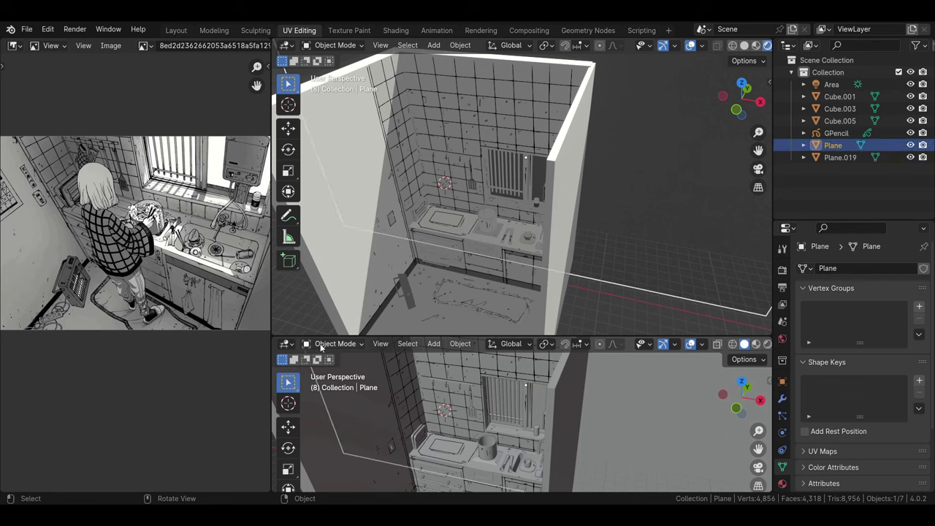
pyautogui.click(286, 343)
pyautogui.click(330, 456)
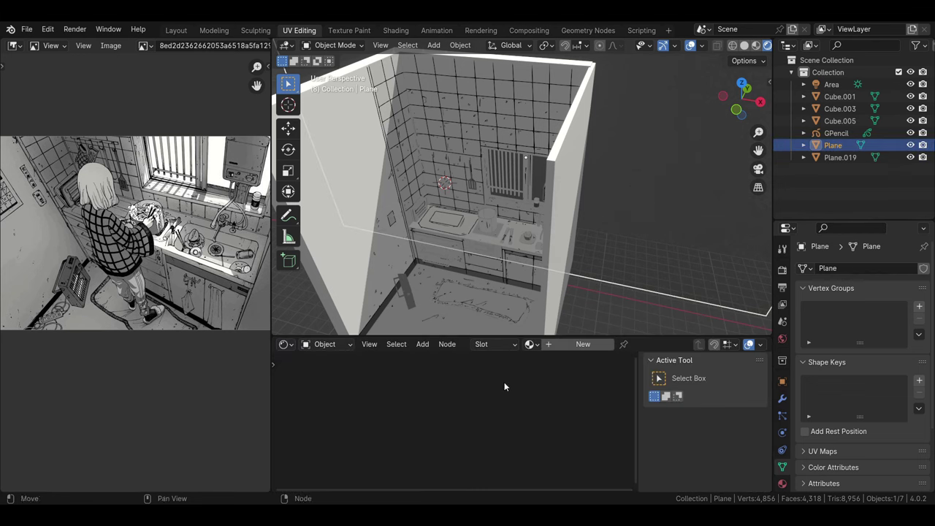
pyautogui.click(576, 344)
pyautogui.scroll(5, 469, 458)
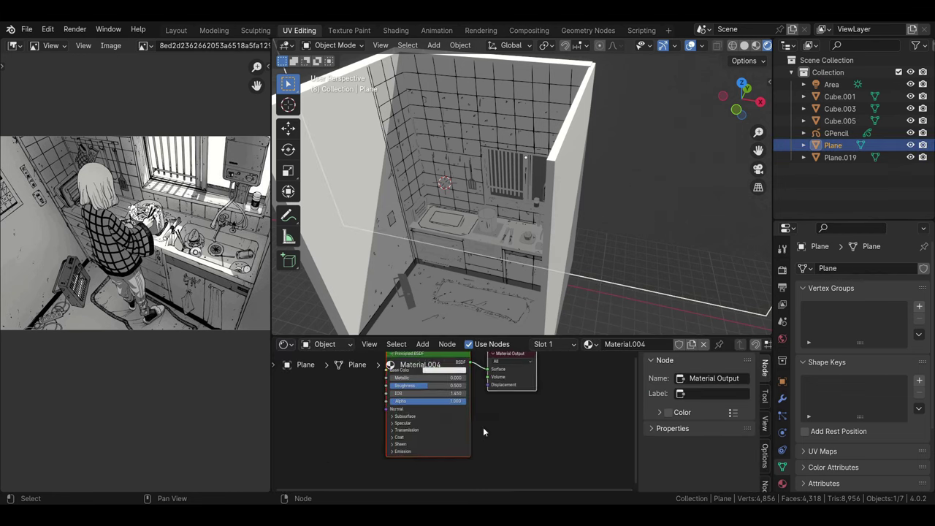
pyautogui.click(409, 468)
pyautogui.click(481, 460)
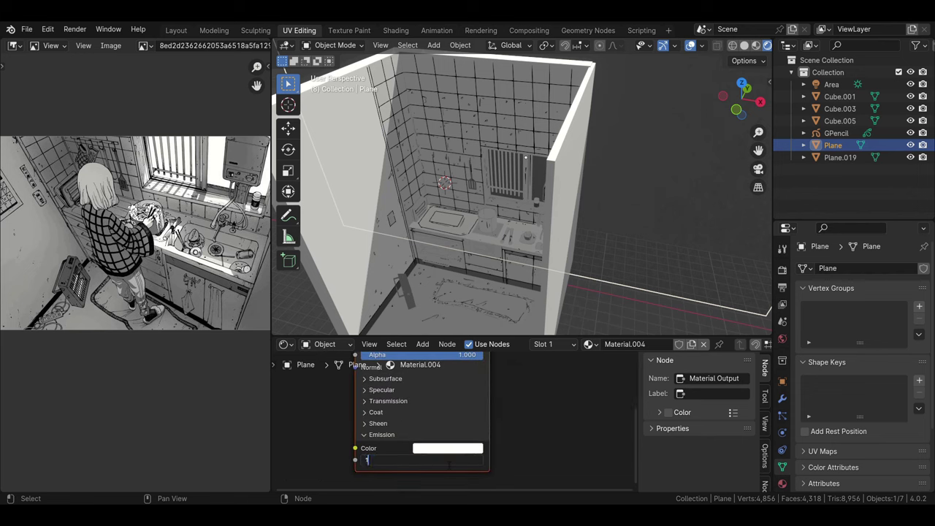
# Close the Shader Editor area.
pyautogui.rightClick(520, 345)
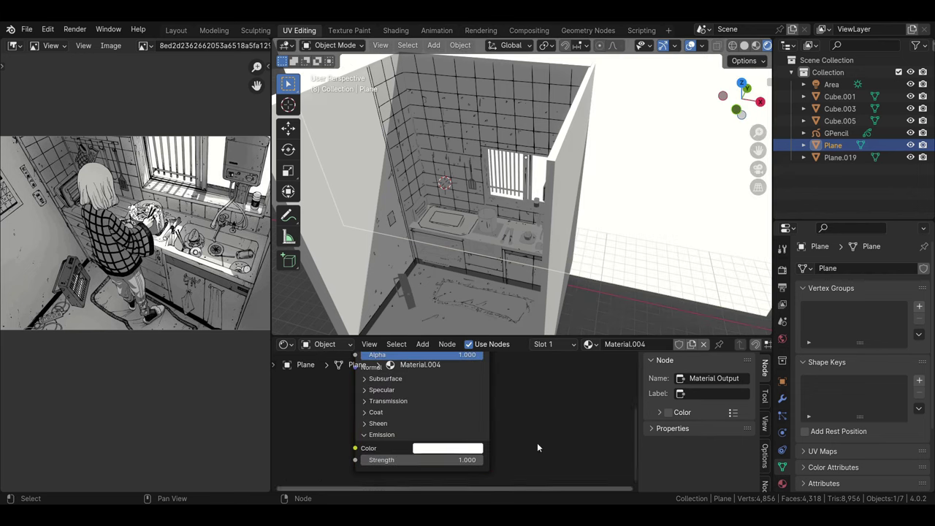
pyautogui.rightClick(519, 345)
pyautogui.click(519, 349)
pyautogui.click(518, 394)
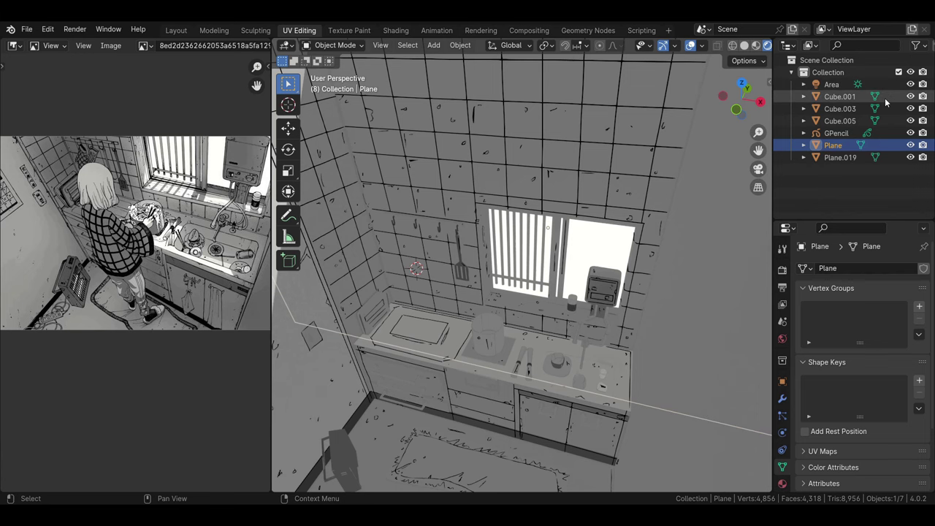
pyautogui.scroll(-8, 632, 274)
# Move the Plane along Y, scale it up, and select Cube.001.
pyautogui.press('g')
pyautogui.press('y')
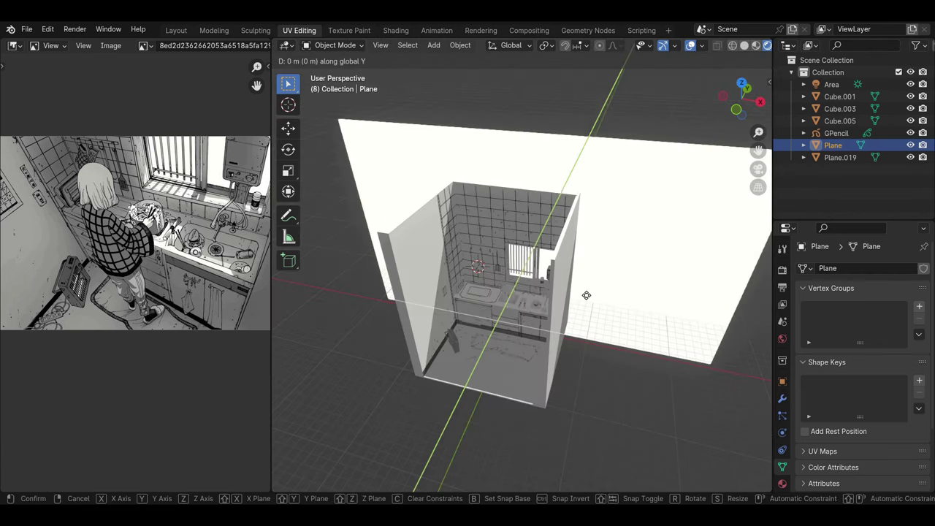
pyautogui.click(614, 255)
pyautogui.press('s')
pyautogui.click(631, 312)
pyautogui.scroll(8, 631, 313)
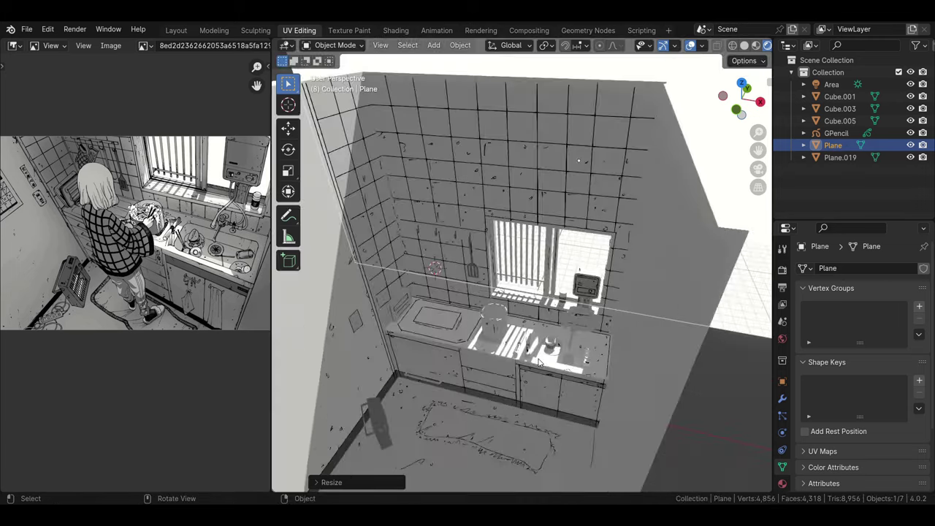
pyautogui.click(599, 472)
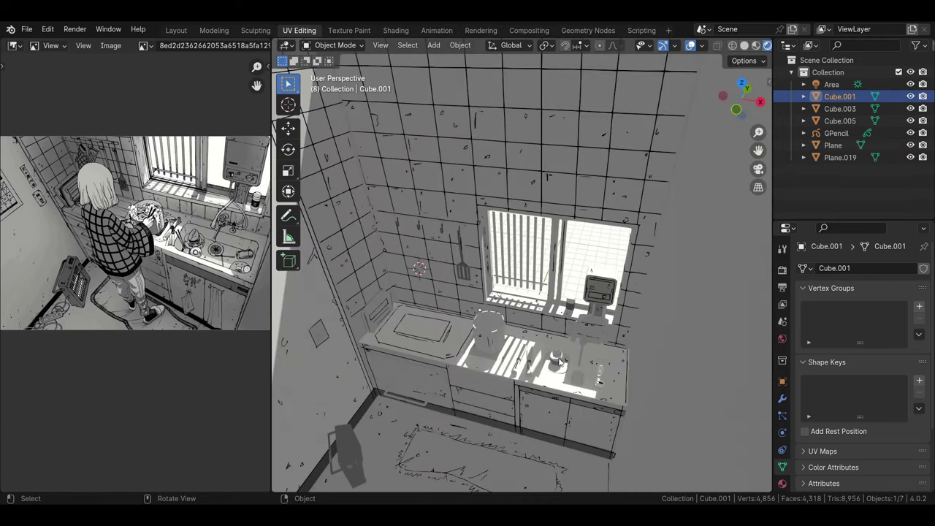
pyautogui.moveTo(599, 472); pyautogui.dragTo(609, 333, button='middle')
# Add a camera to the scene and look through it.
pyautogui.hotkey('shift', 'a')
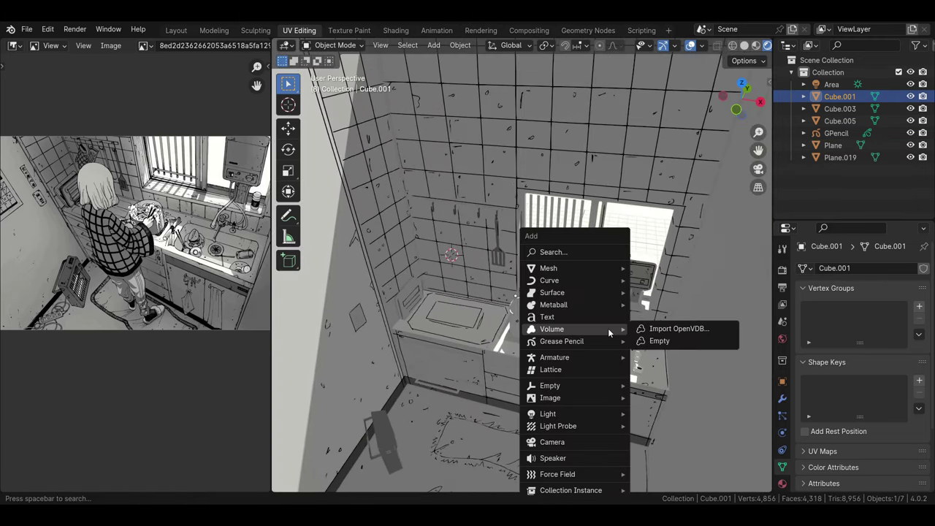
pyautogui.click(582, 441)
pyautogui.scroll(5, 557, 332)
pyautogui.press('KP_0')
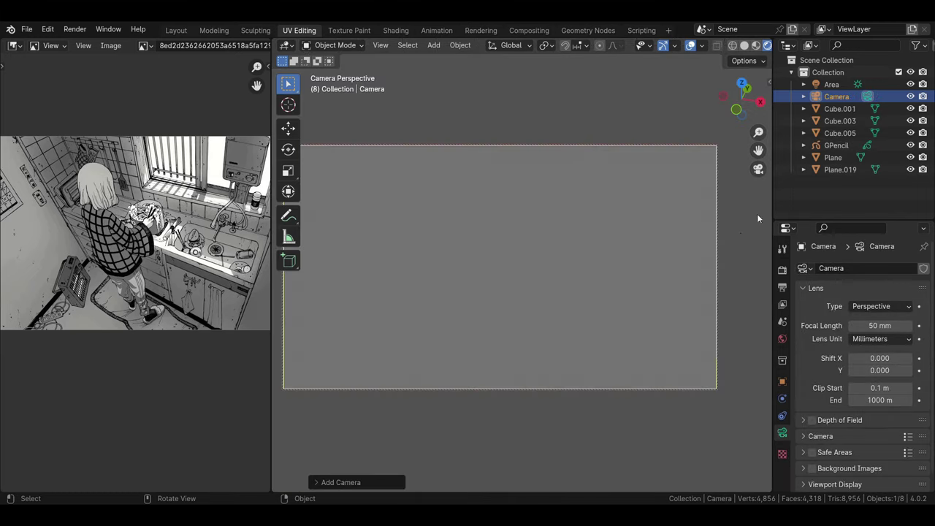
pyautogui.press('n')
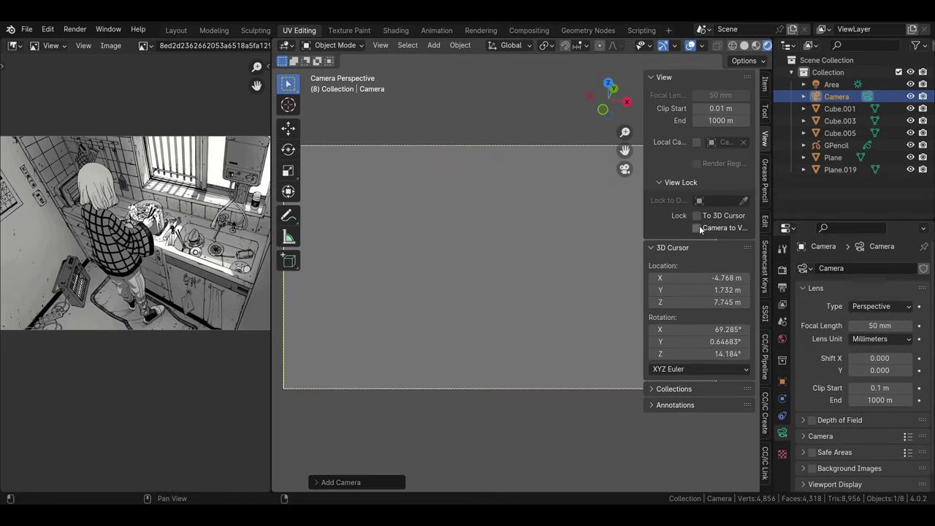
pyautogui.press('n')
pyautogui.scroll(-2, 559, 257)
pyautogui.scroll(-4, 559, 256)
pyautogui.scroll(3, 558, 256)
# Lock the camera to the view and orbit it to a new kitchen angle.
pyautogui.press('n')
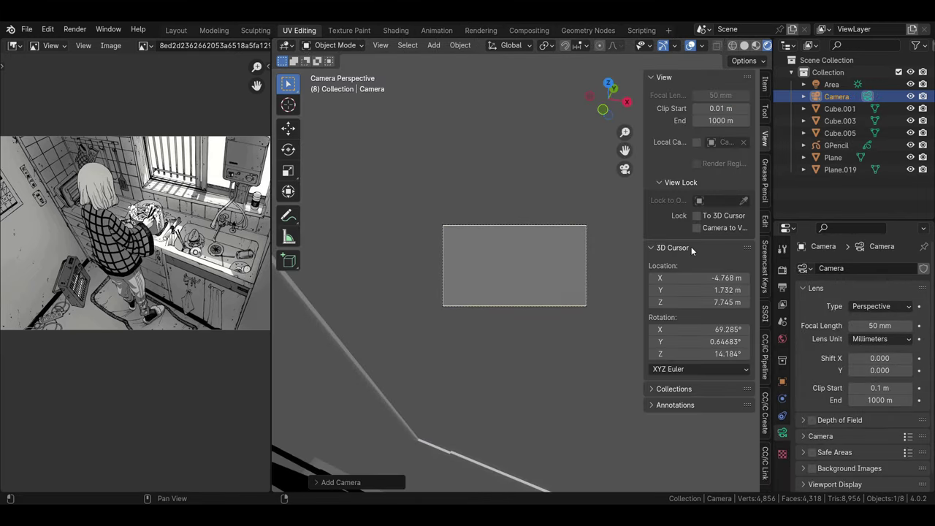
pyautogui.click(695, 227)
pyautogui.moveTo(533, 254); pyautogui.dragTo(511, 263, button='middle')
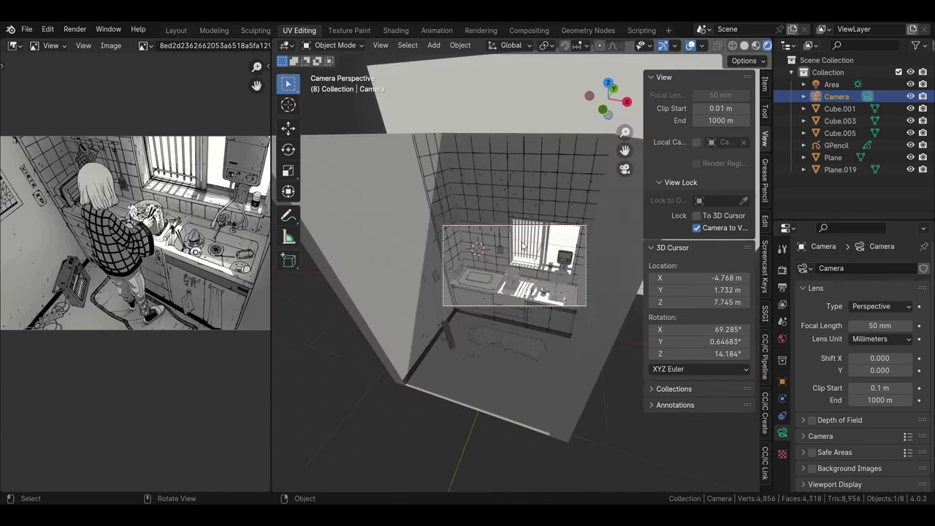
pyautogui.click(696, 227)
pyautogui.scroll(3, 501, 269)
pyautogui.click(696, 227)
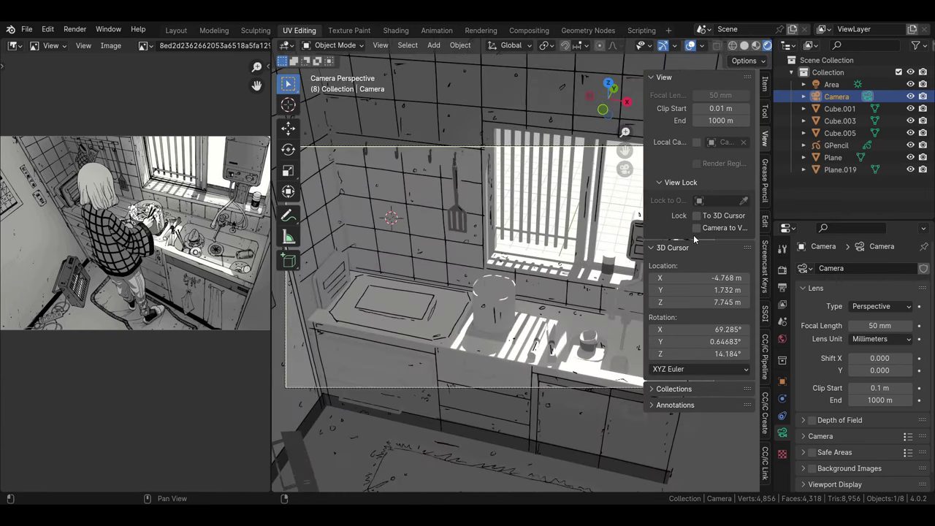
pyautogui.moveTo(451, 274)
pyautogui.mouseDown(button='middle')
pyautogui.moveTo(521, 279)
pyautogui.moveTo(542, 296)
pyautogui.moveTo(557, 291)
pyautogui.mouseUp(button='middle')
pyautogui.press('n')
# Set the camera focal length to 30 mm and re-angle it on the kitchen.
pyautogui.click(879, 325)
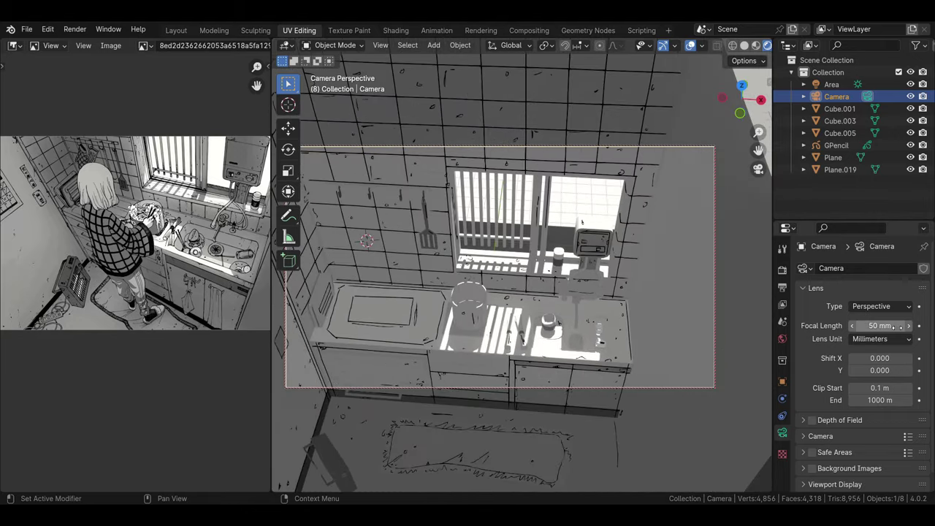
pyautogui.write('30')
pyautogui.press('Return')
pyautogui.moveTo(631, 315); pyautogui.dragTo(536, 291, button='middle')
pyautogui.press('n')
pyautogui.press('n')
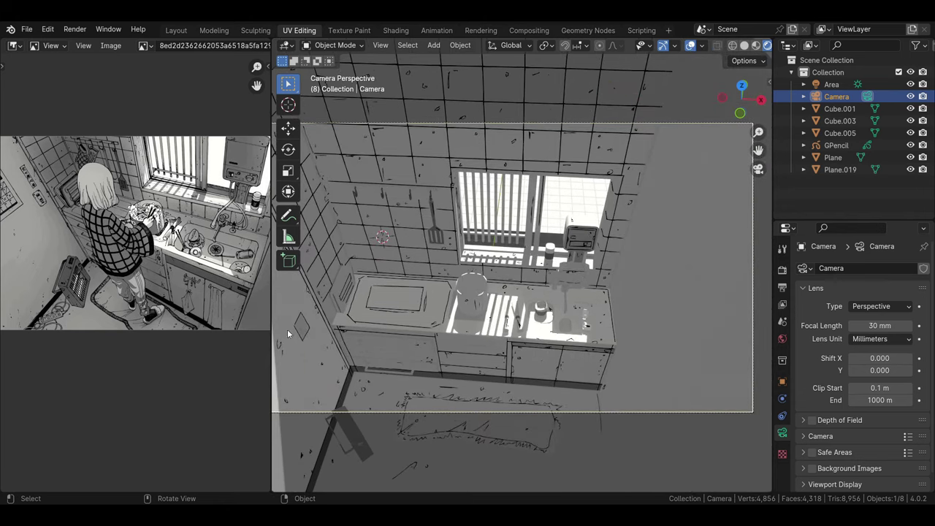
pyautogui.moveTo(271, 292); pyautogui.dragTo(262, 292)
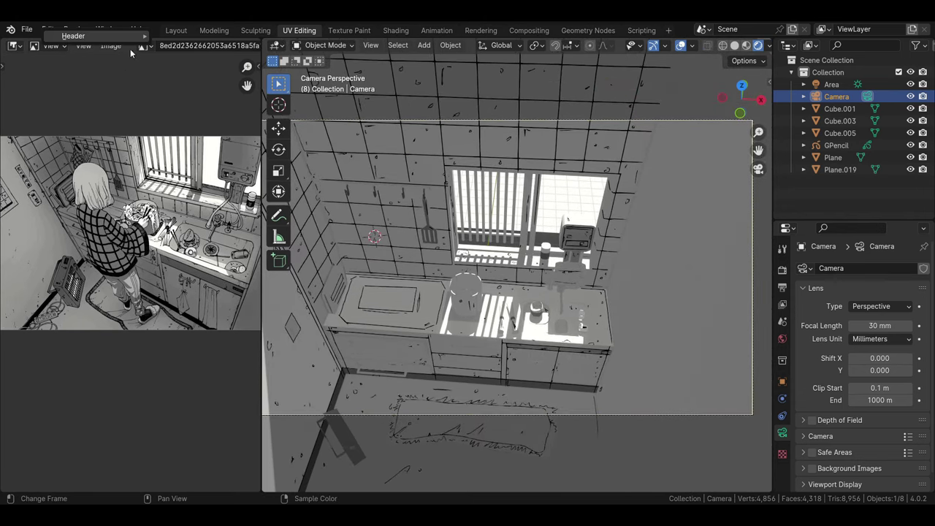
# Close the reference image panel beside the 3D view.
pyautogui.click(196, 177)
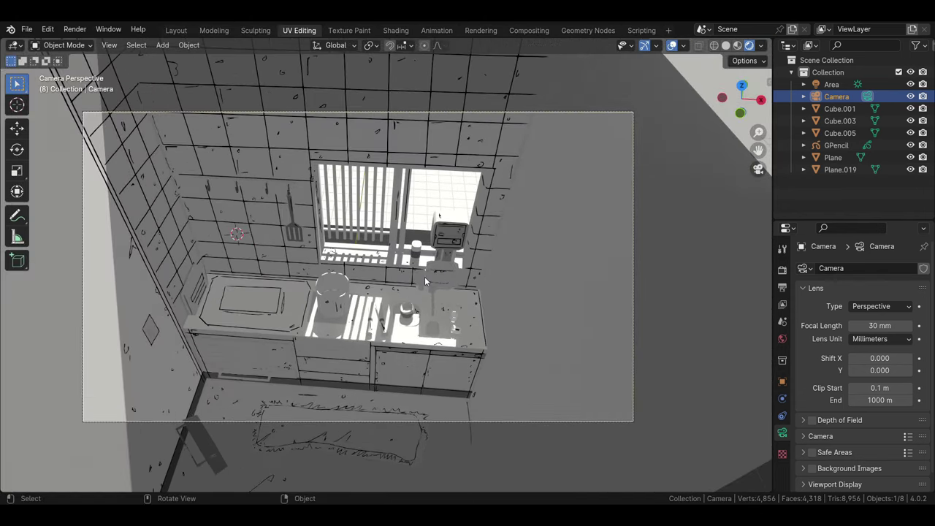
pyautogui.scroll(3, 424, 276)
pyautogui.scroll(2, 416, 263)
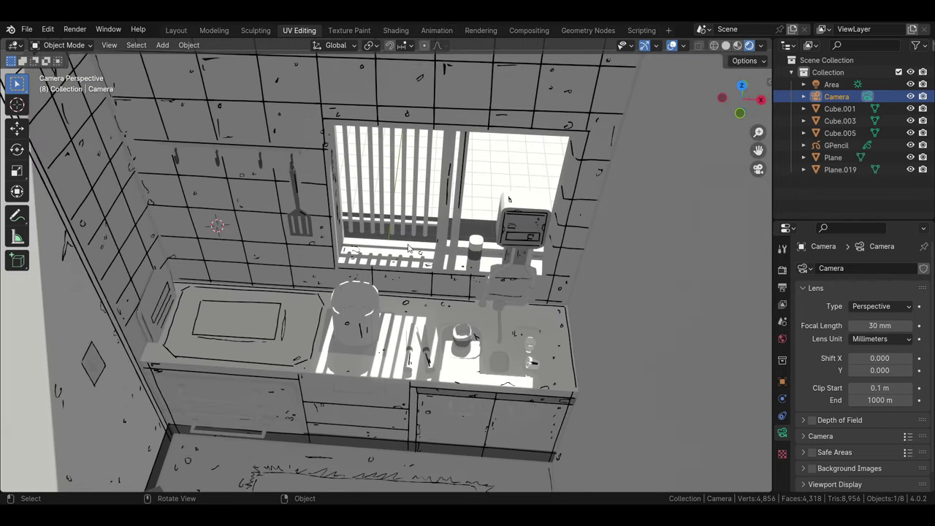
pyautogui.scroll(-2, 409, 248)
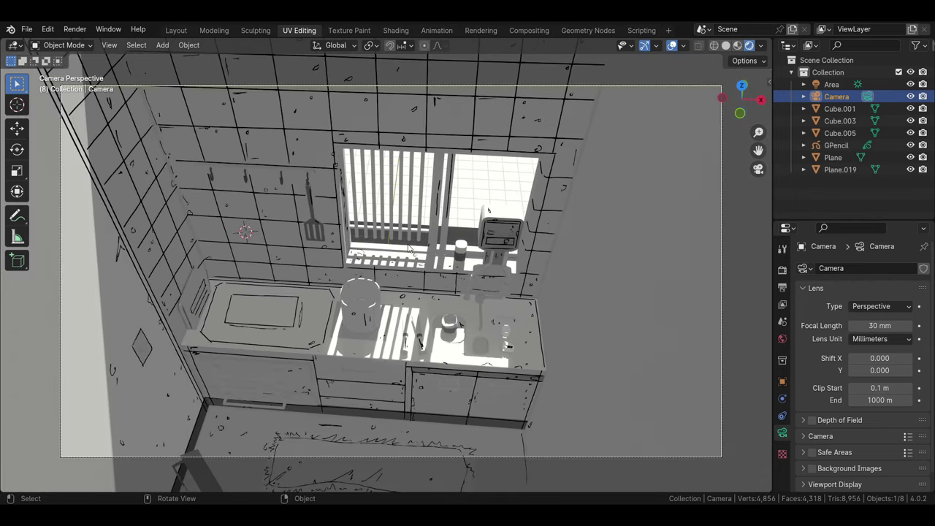
# Reframe the camera on the kitchen counter at a 40 mm focal length.
pyautogui.press('n')
pyautogui.click(697, 228)
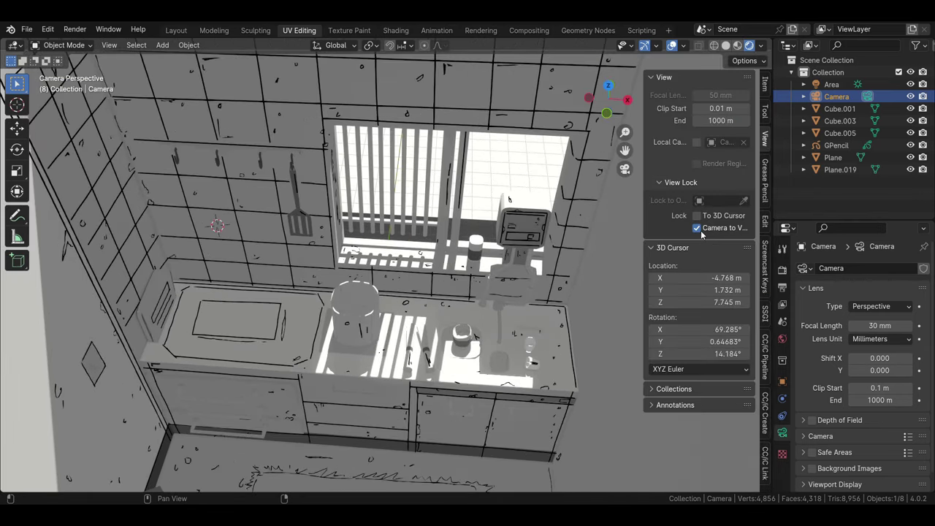
pyautogui.press('n')
pyautogui.scroll(1, 432, 257)
pyautogui.moveTo(431, 257); pyautogui.dragTo(467, 263, button='middle')
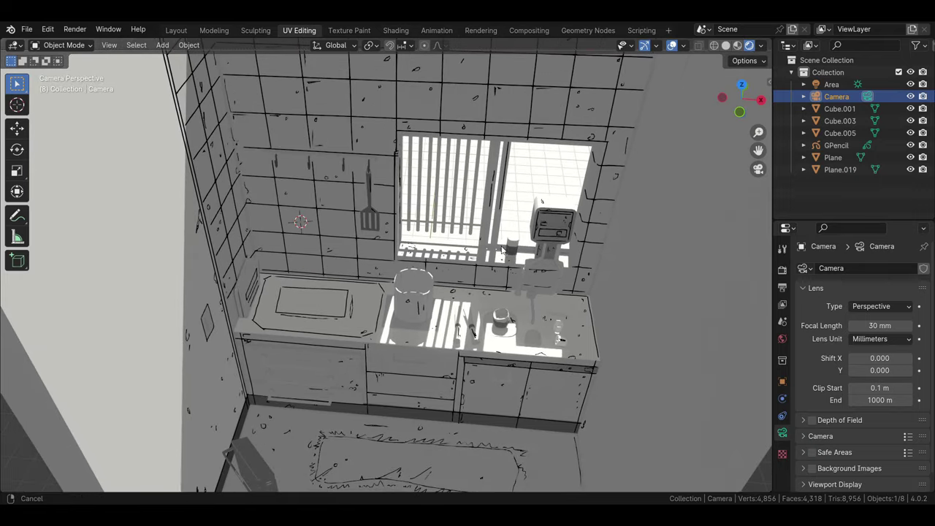
pyautogui.doubleClick(894, 330)
pyautogui.write('40')
pyautogui.press('Return')
pyautogui.moveTo(701, 314)
pyautogui.mouseDown(button='middle')
pyautogui.moveTo(623, 307)
pyautogui.moveTo(597, 252)
pyautogui.moveTo(610, 286)
pyautogui.mouseUp(button='middle')
pyautogui.click(597, 252)
# Add a Scene Line Art object and show its modifiers.
pyautogui.hotkey('shift', 'a')
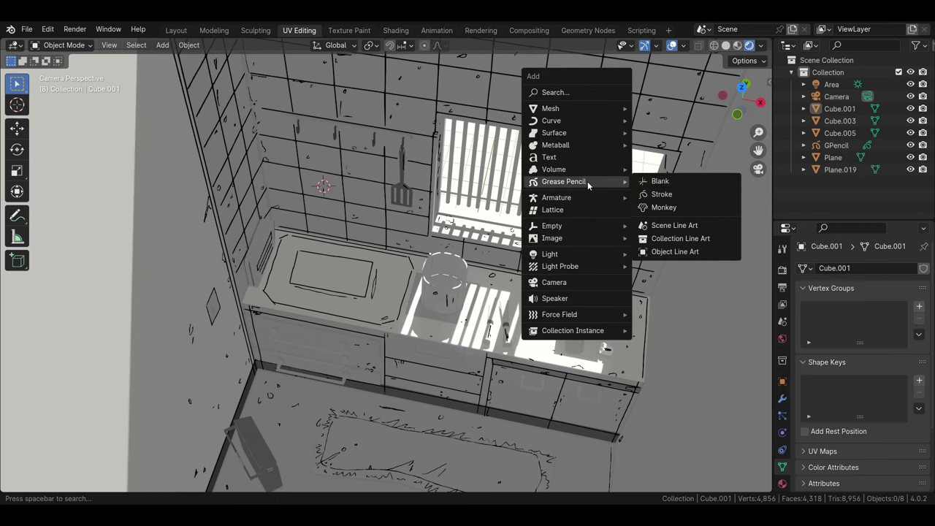
pyautogui.click(668, 225)
pyautogui.click(832, 169)
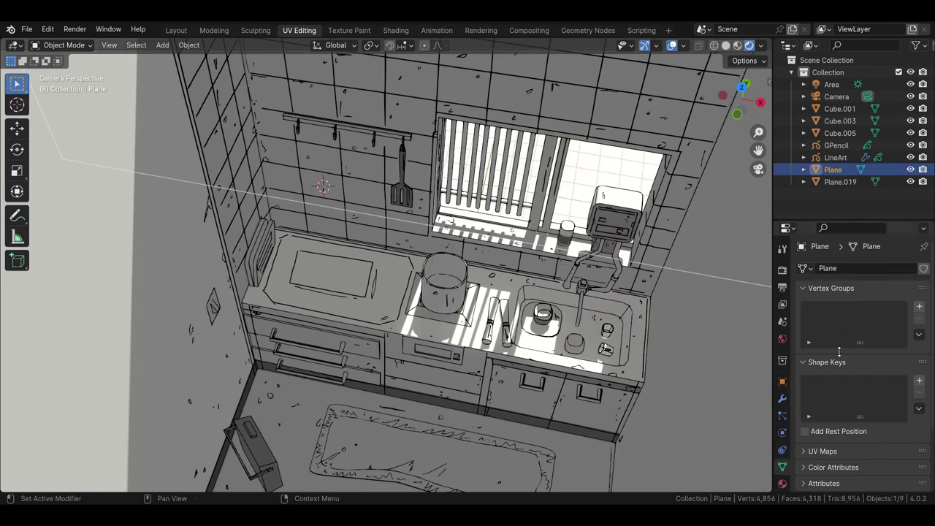
pyautogui.click(840, 109)
pyautogui.click(836, 157)
pyautogui.click(781, 398)
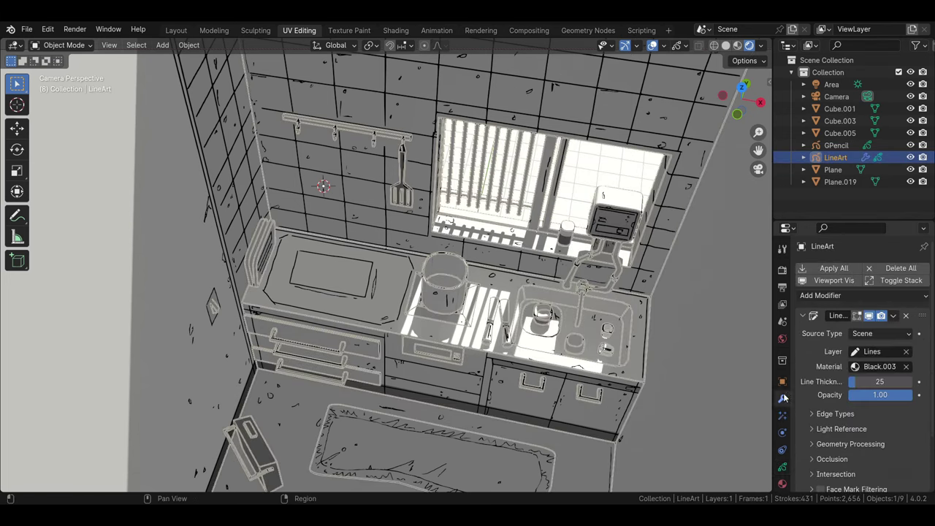
# Try line thickness 15, revert it to 25, and hide the viewport overlays.
pyautogui.doubleClick(879, 381)
pyautogui.write('19')
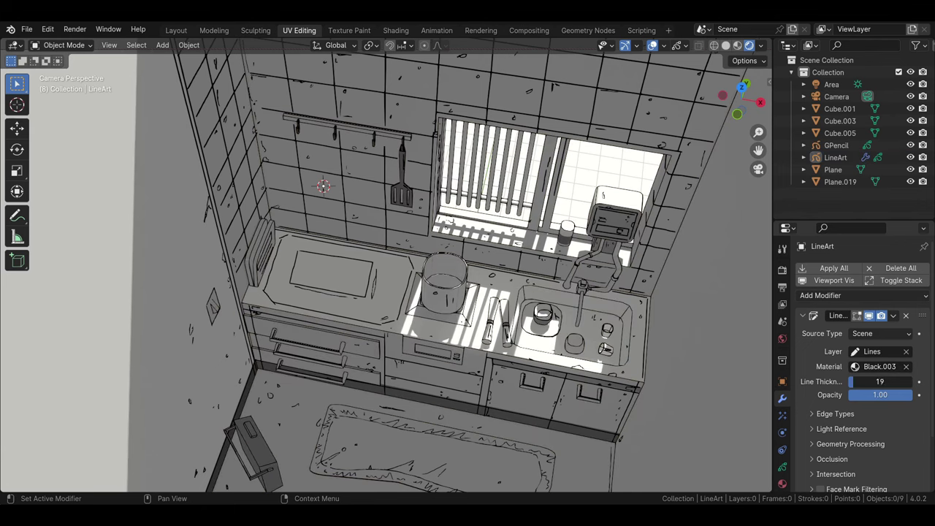
pyautogui.write('15')
pyautogui.press('Return')
pyautogui.hotkey('ctrl', 'z')
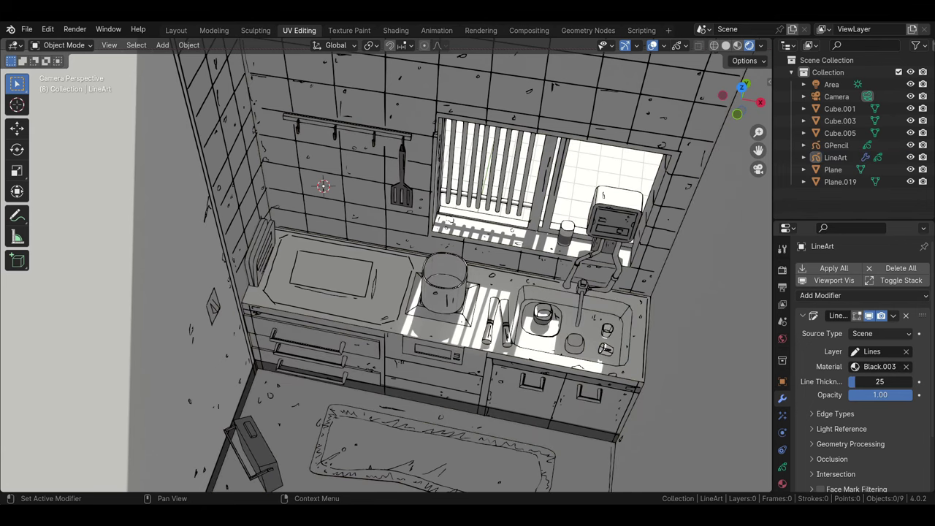
pyautogui.click(652, 46)
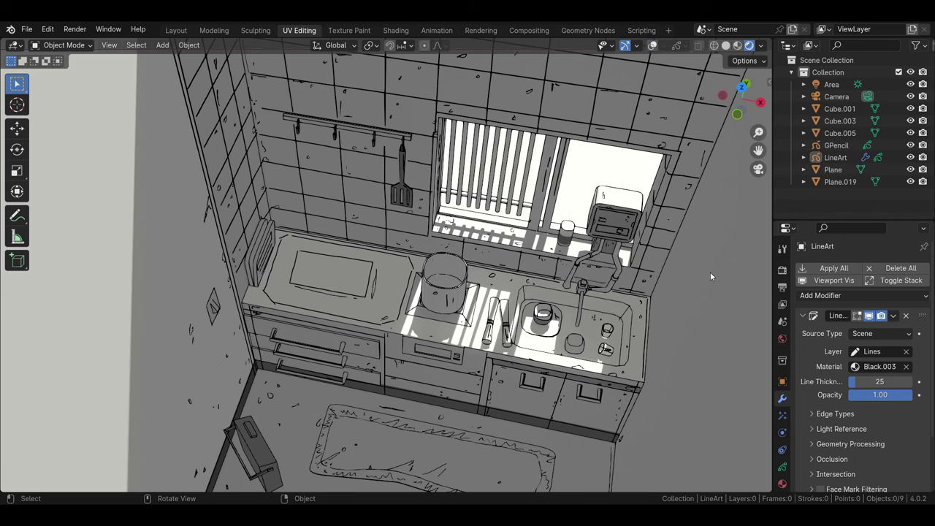
pyautogui.moveTo(727, 298)
pyautogui.mouseDown(button='middle')
pyautogui.moveTo(714, 300)
pyautogui.moveTo(722, 211)
pyautogui.moveTo(704, 278)
pyautogui.moveTo(676, 320)
pyautogui.moveTo(678, 366)
pyautogui.moveTo(680, 337)
pyautogui.moveTo(314, 169)
pyautogui.mouseUp(button='middle')
pyautogui.moveTo(6, 43); pyautogui.dragTo(330, 47)
# Turn the left area into an Image Editor showing the kitchen reference image, and widen it.
pyautogui.click(15, 44)
pyautogui.click(46, 89)
pyautogui.click(145, 46)
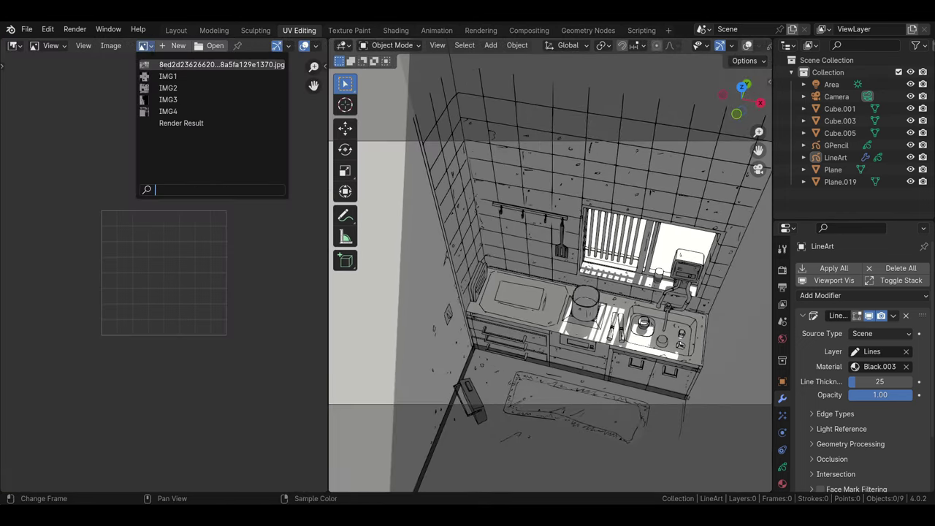
pyautogui.click(220, 63)
pyautogui.moveTo(604, 311); pyautogui.dragTo(647, 292, button='middle')
pyautogui.moveTo(330, 294); pyautogui.dragTo(359, 294)
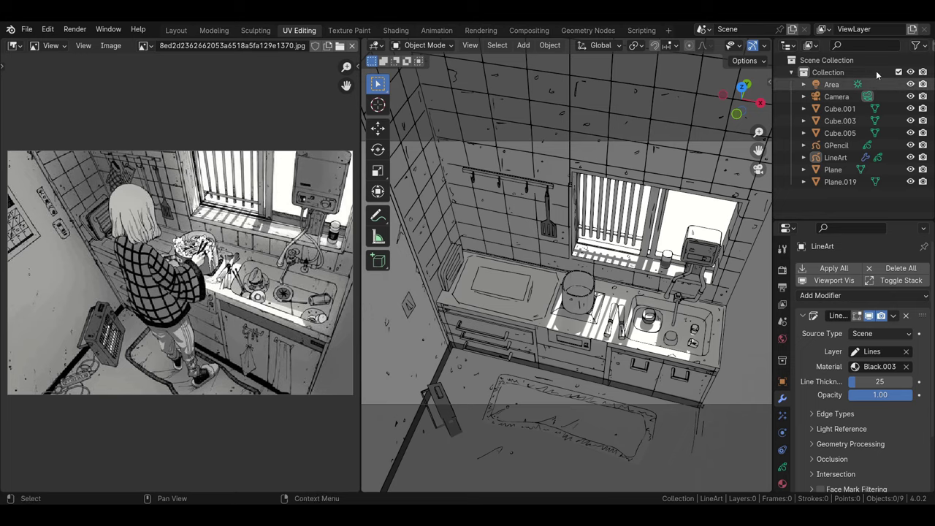